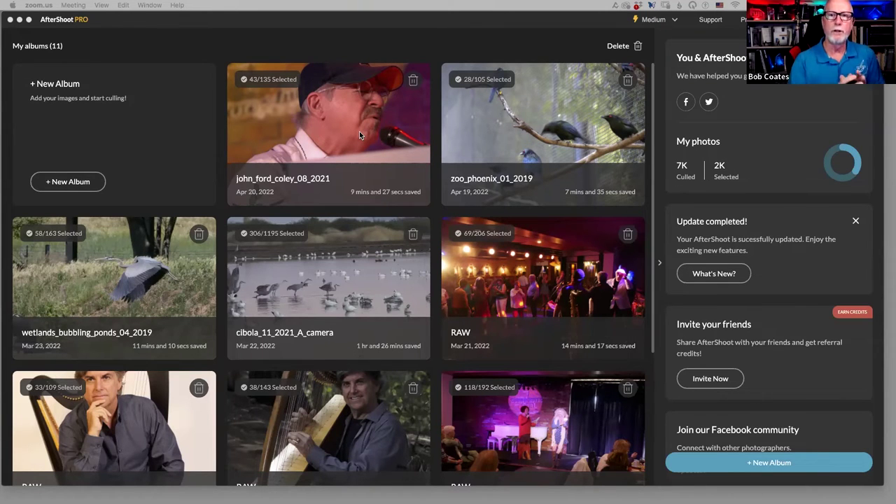
- Create a new album and open the image-sharing opt-out, keeping style learning enabled
left_click(75, 187)
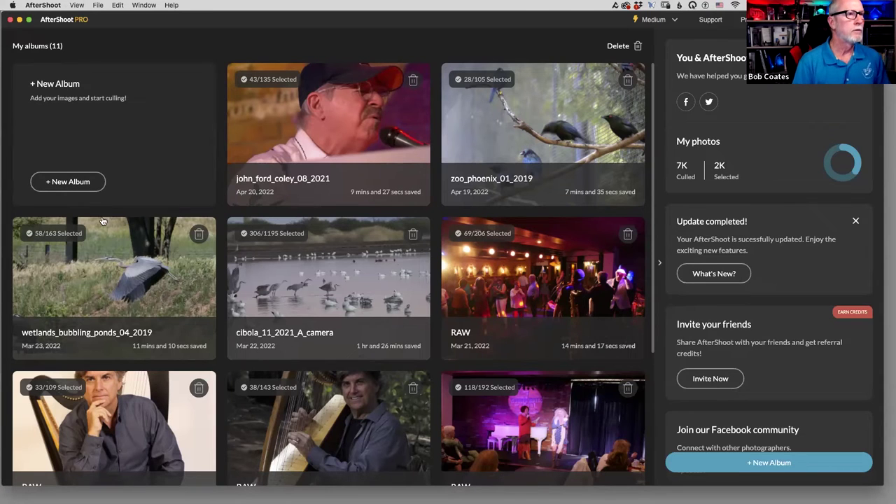
left_click(81, 183)
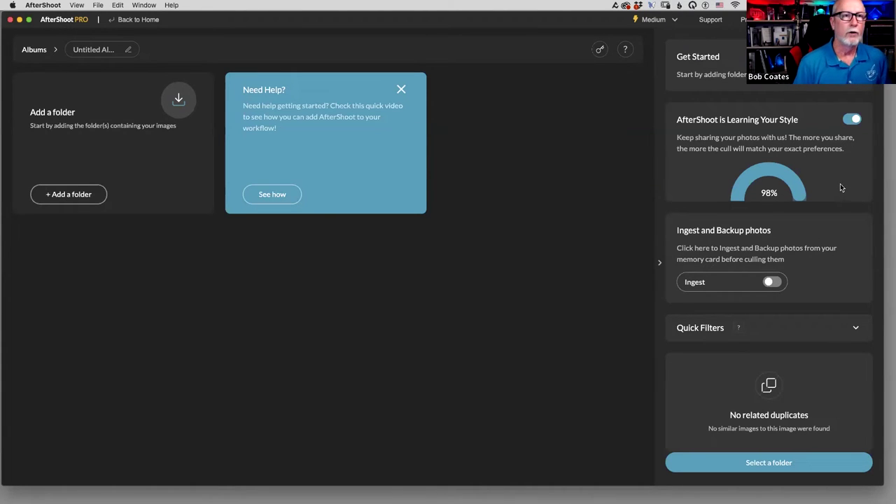
left_click(854, 120)
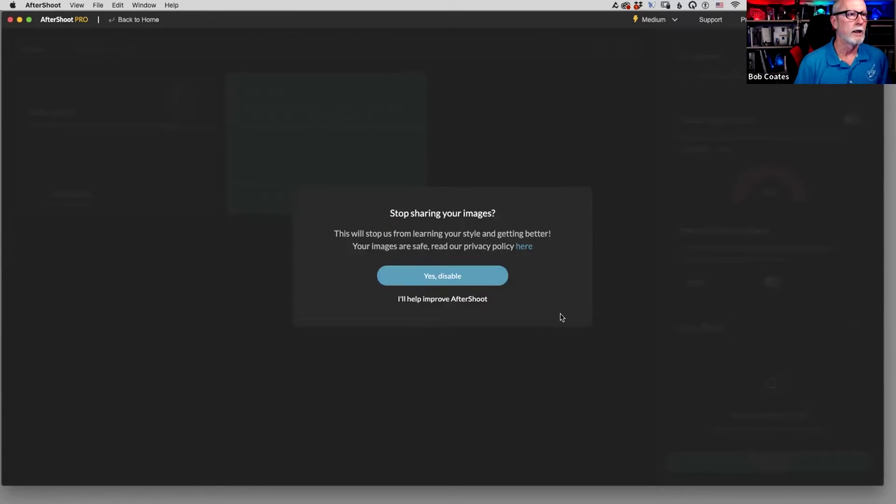
left_click(429, 300)
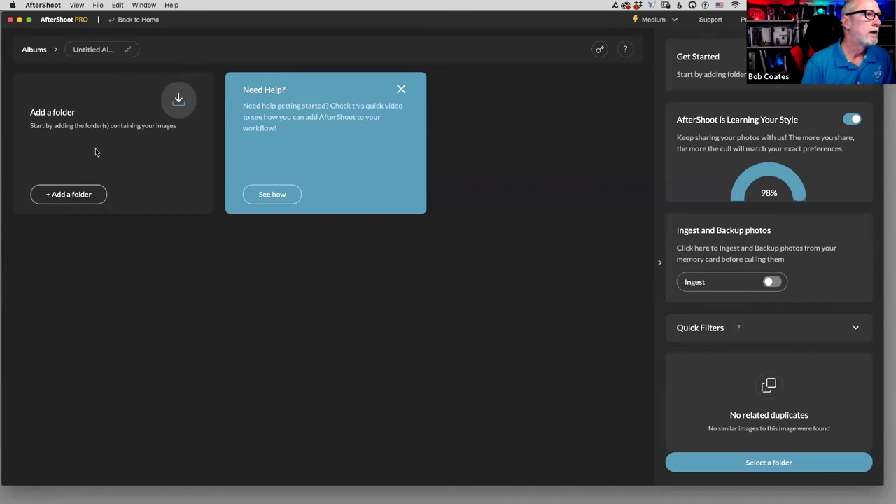
- Import the performer's 08_2020 folder from the Sound_Bites_Grill_2TB drive into the new album
left_click(76, 197)
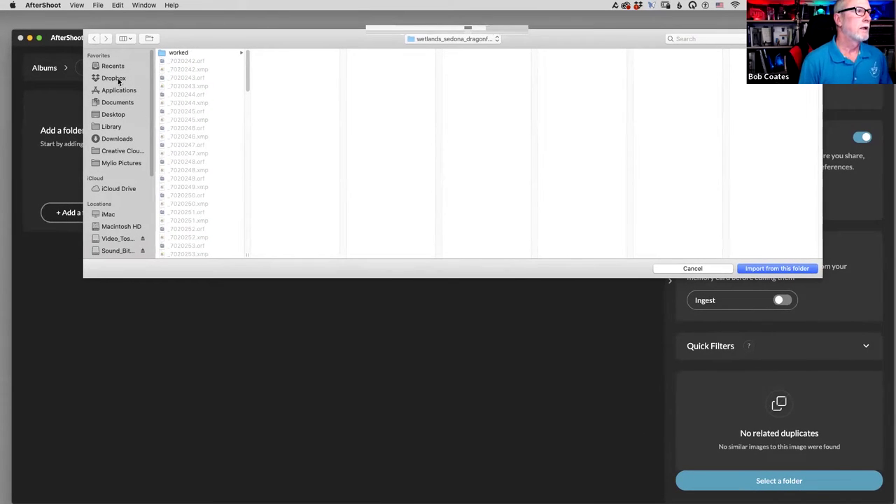
left_click(104, 164)
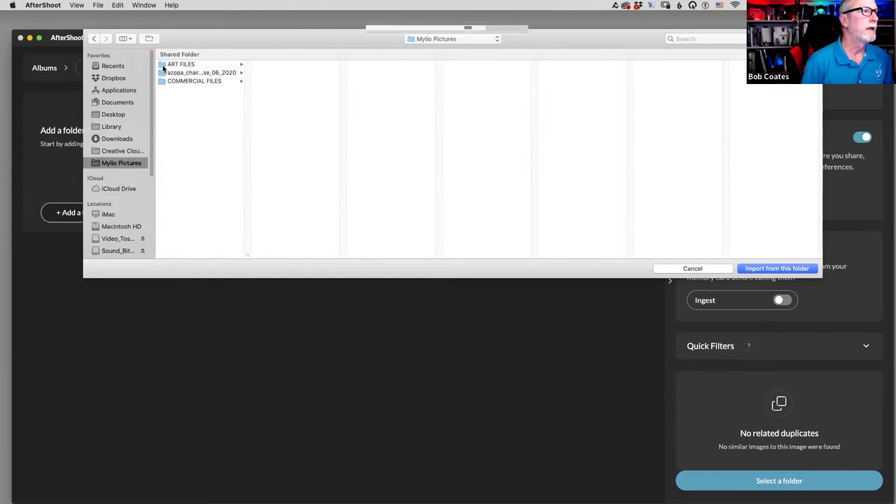
left_click(164, 65)
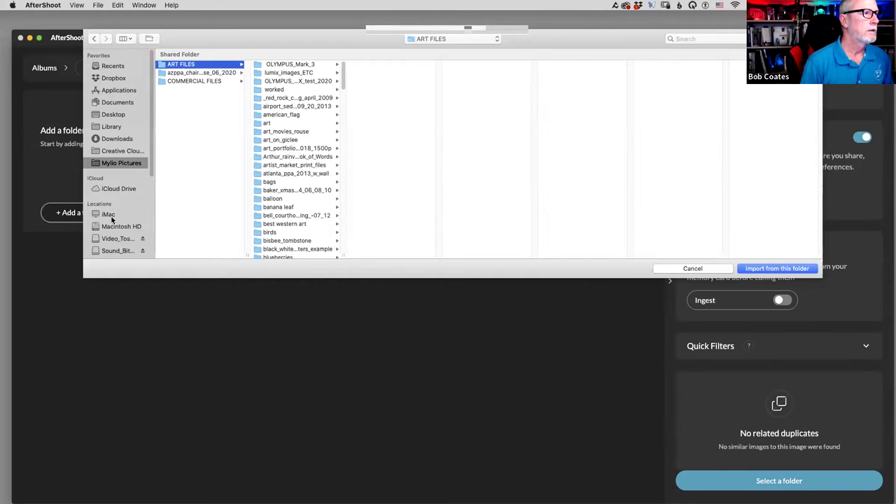
scroll(117, 182, "down", 3)
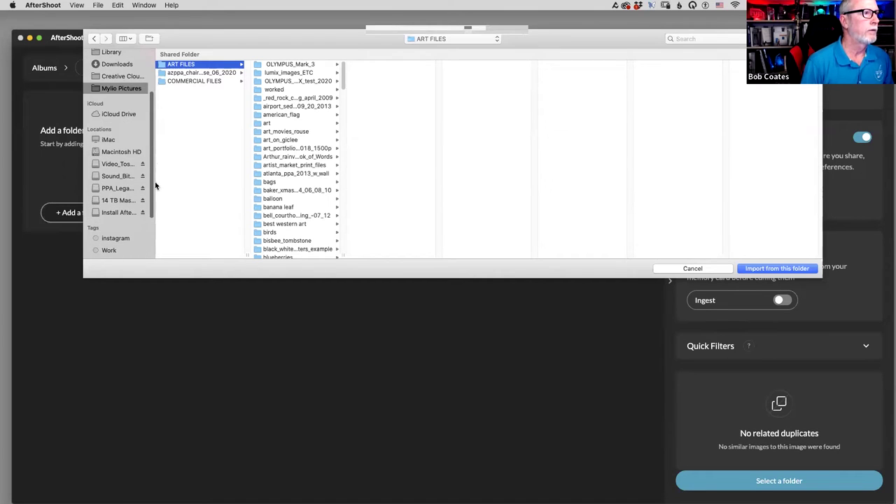
left_click(117, 176)
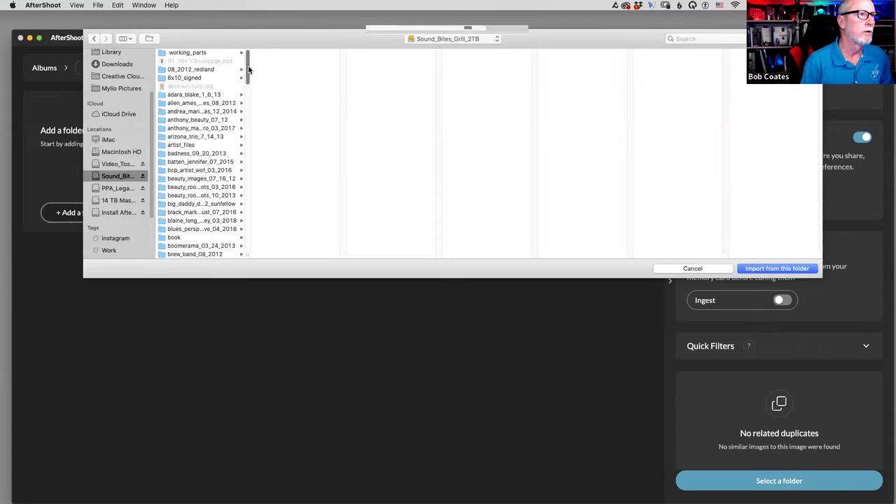
left_click_drag(246, 68, 264, 191)
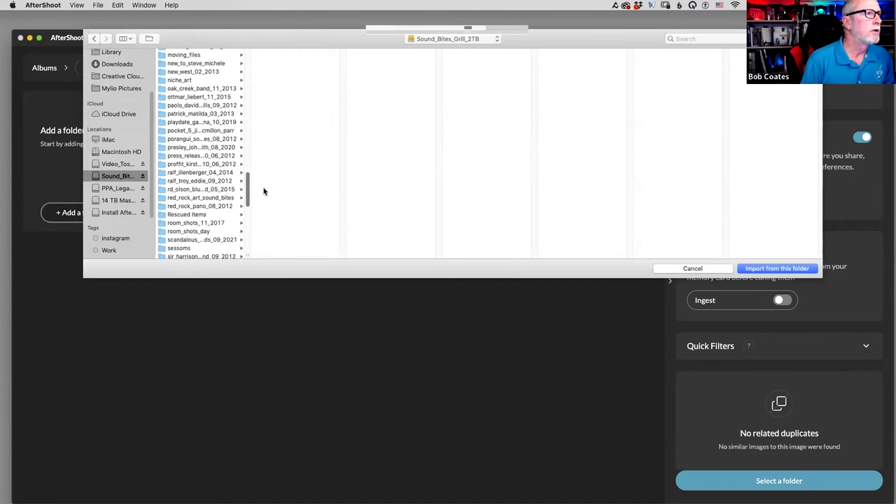
left_click(184, 148)
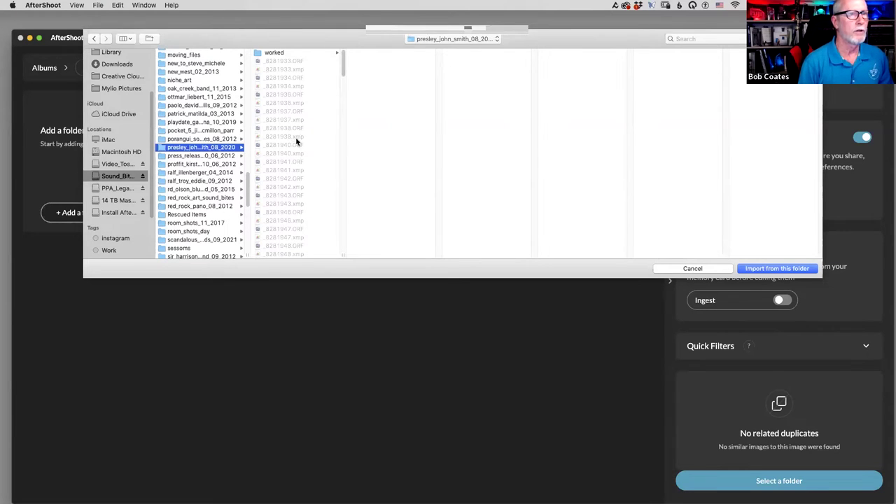
left_click(779, 268)
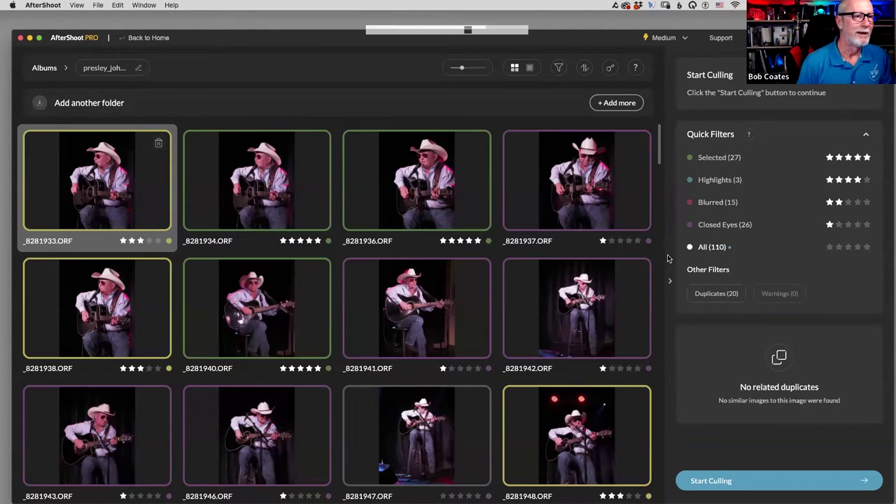
- Open the culling preferences for the imported photos and set Selections in Duplicate set to More
scroll(659, 136, "down", 2)
scroll(659, 136, "up", 2)
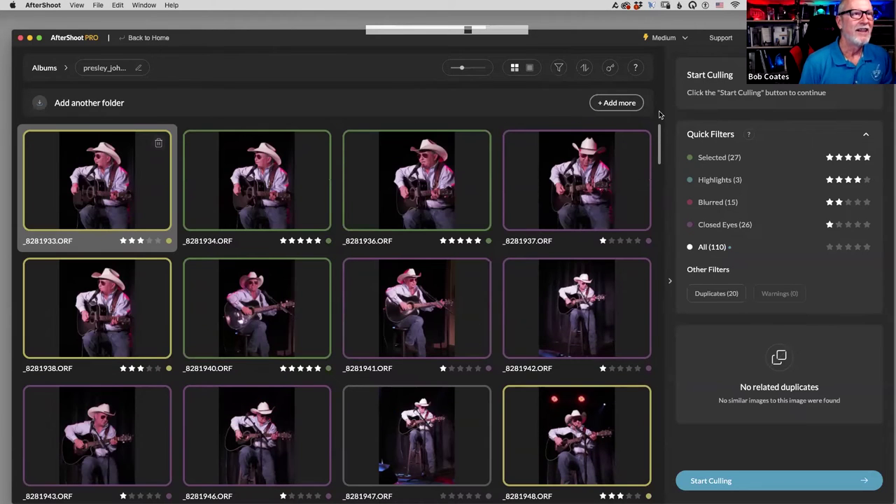
left_click(730, 483)
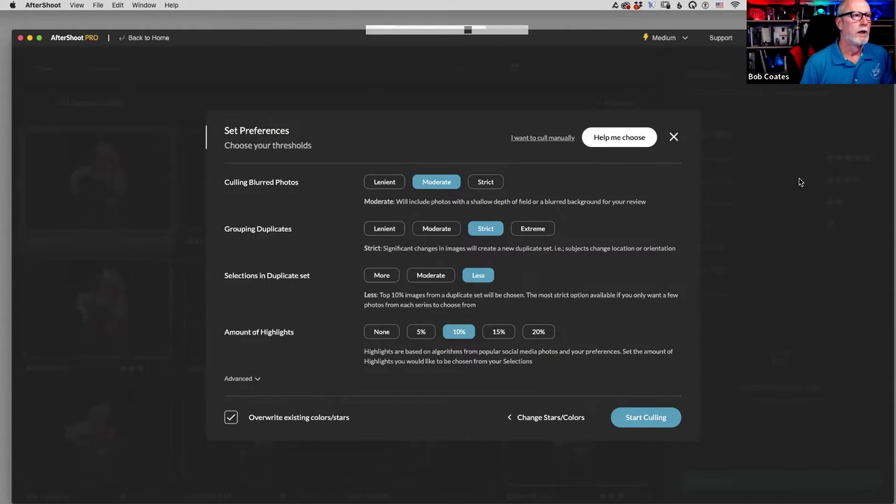
mouse_move(384, 183)
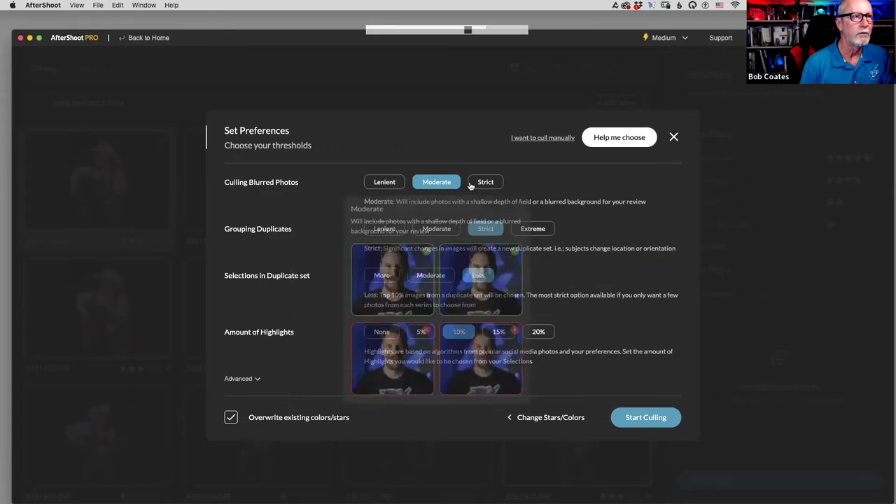
mouse_move(485, 183)
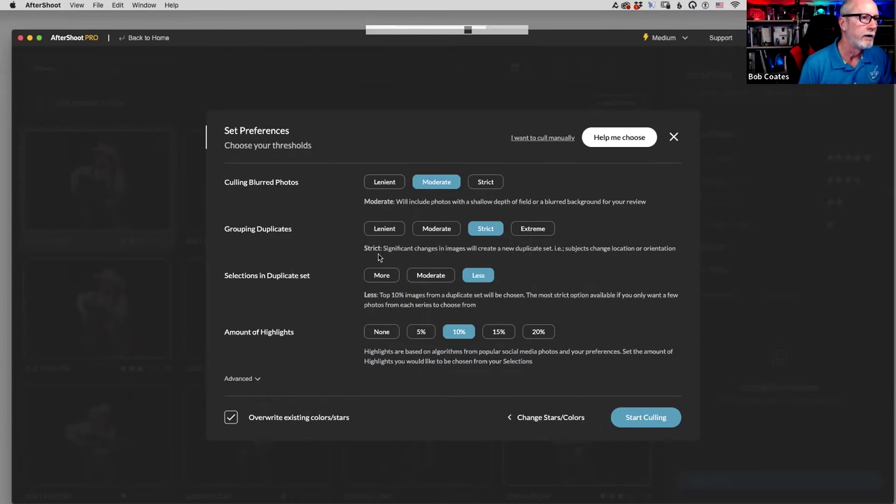
mouse_move(481, 232)
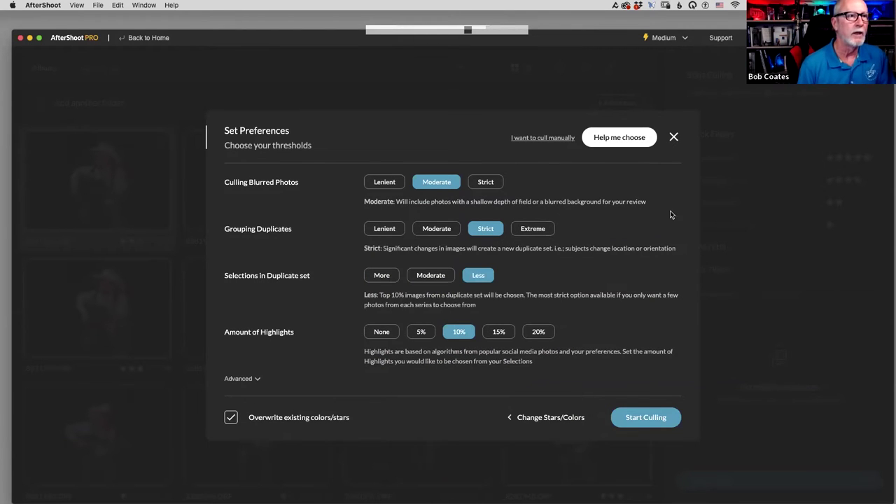
mouse_move(538, 227)
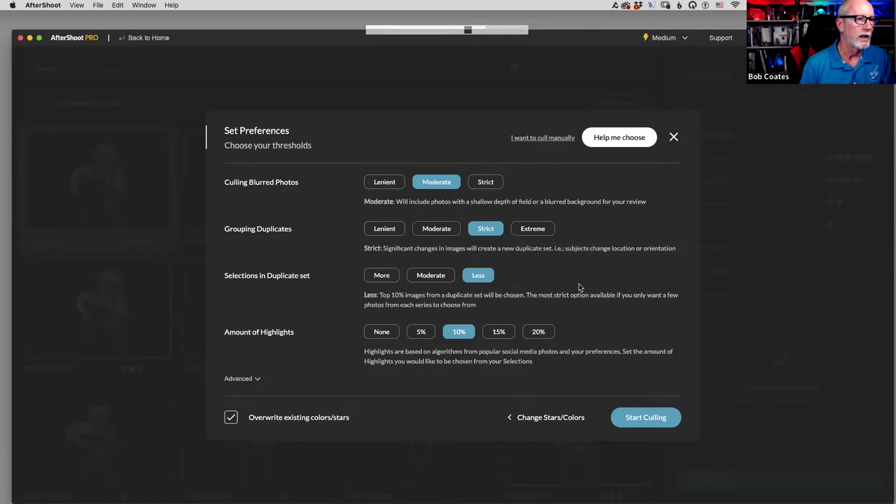
left_click(382, 277)
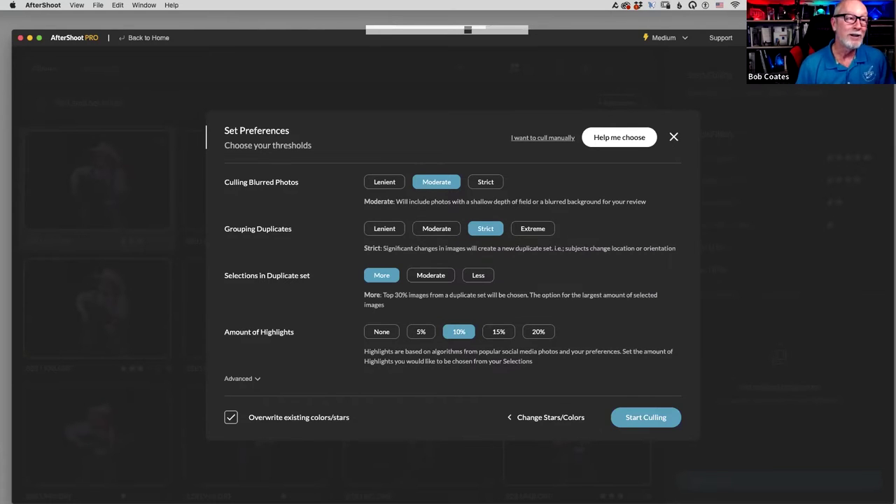
- Show the advanced detection filters and keep Overwrite existing colors/stars enabled
left_click(257, 381)
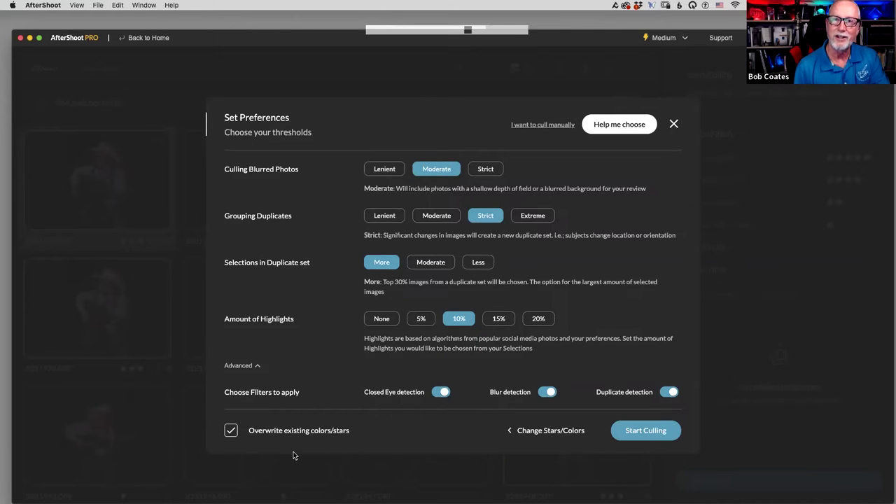
left_click(231, 430)
left_click(231, 431)
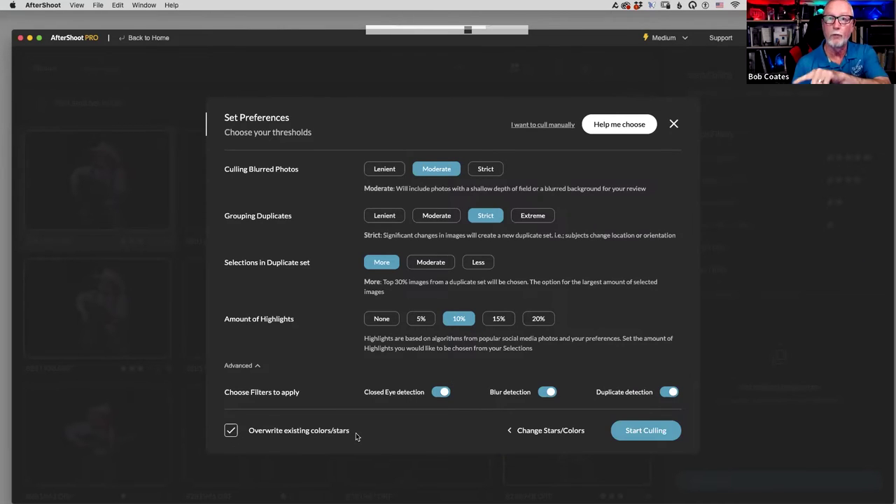
- Review the color label and star rating assignments, and start culling the album
left_click(520, 431)
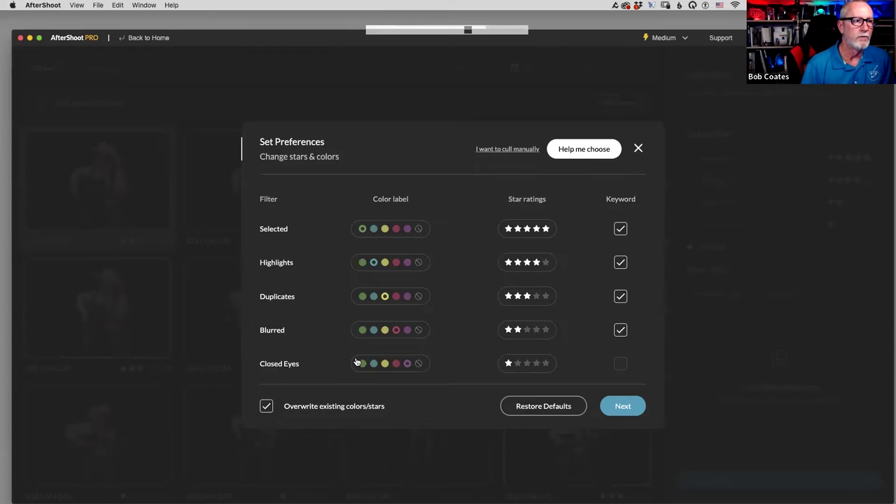
left_click(625, 408)
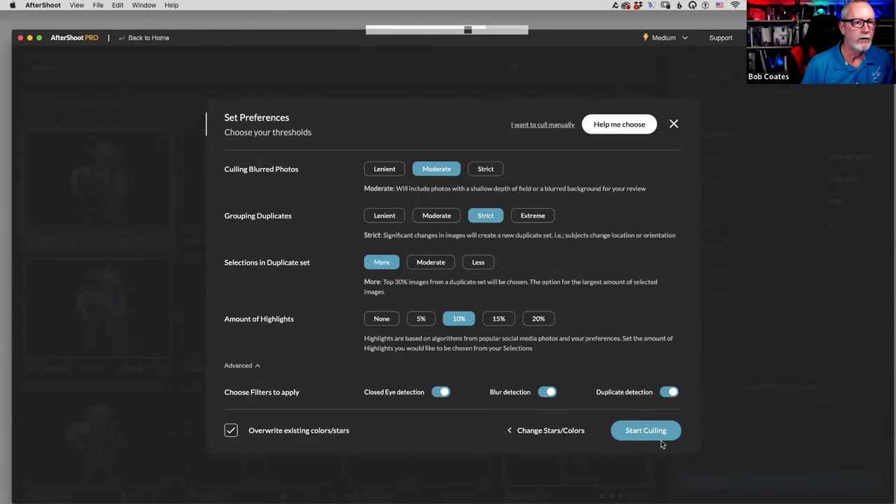
left_click(651, 432)
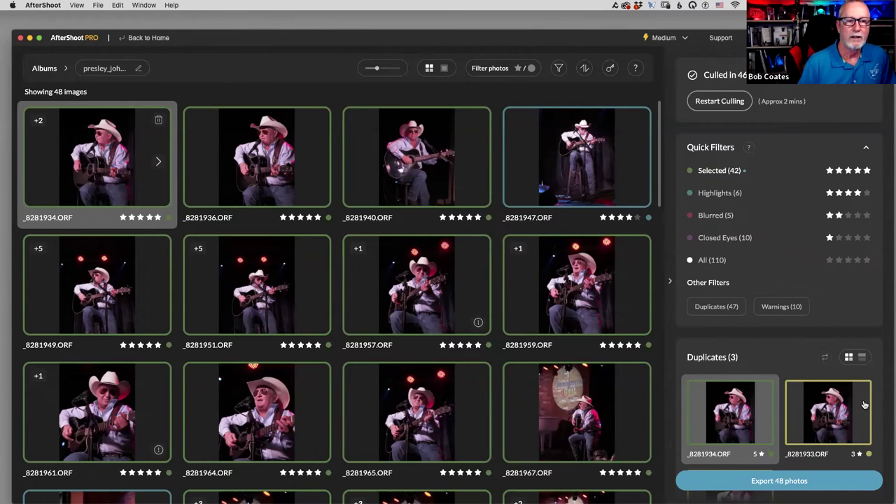
- Enlarge _8281934.ORF, compare it with its duplicates _8281938.ORF and _8281933.ORF, and return to the album grid
double_click(731, 419)
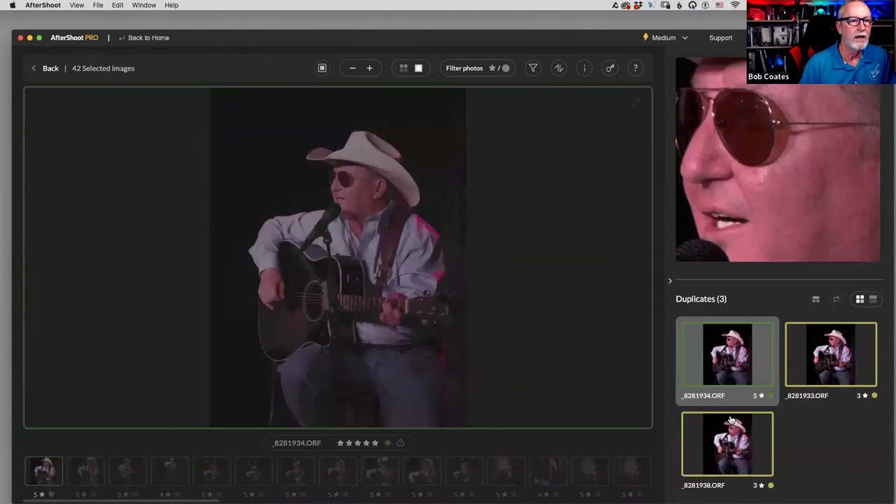
left_click(731, 418)
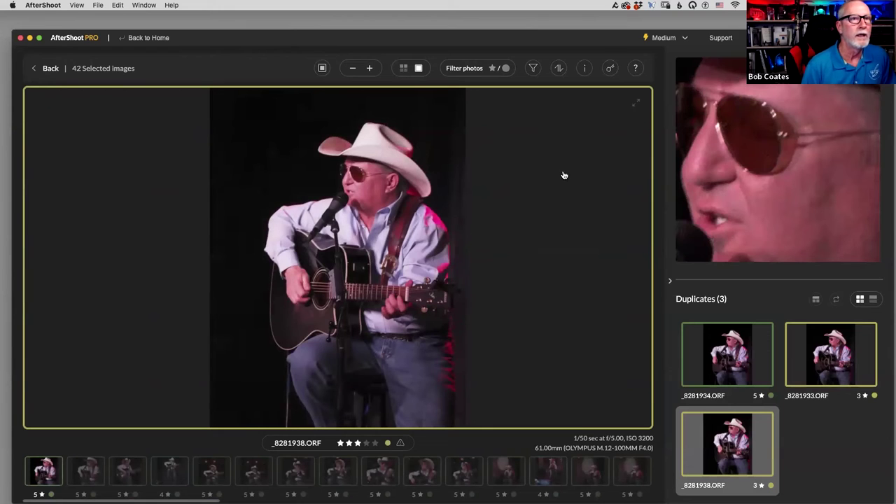
left_click(848, 378)
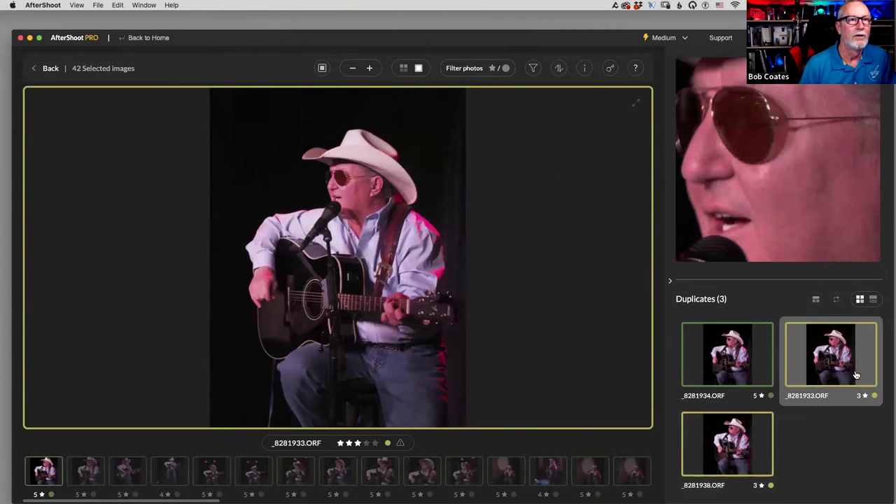
left_click(749, 456)
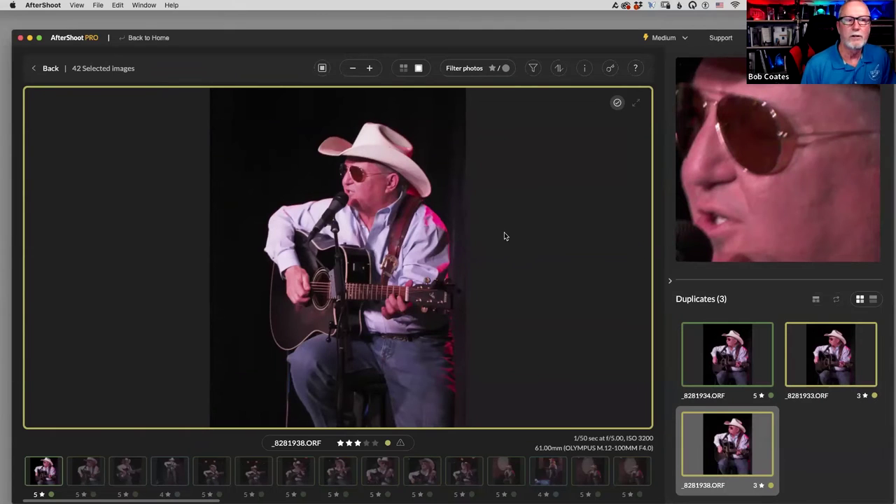
left_click(42, 70)
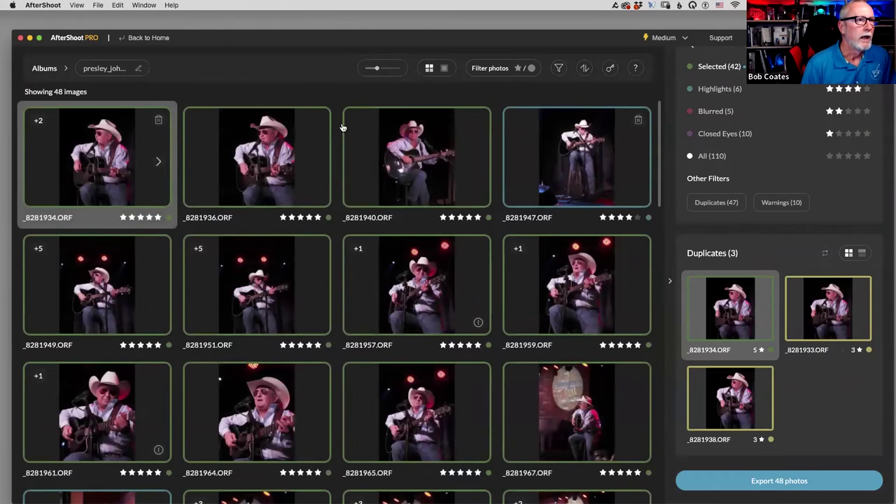
- Enlarge _8281940.ORF, examine the following selected photos and their face close-ups through _8281949.ORF, and return to the album grid
left_click(413, 165)
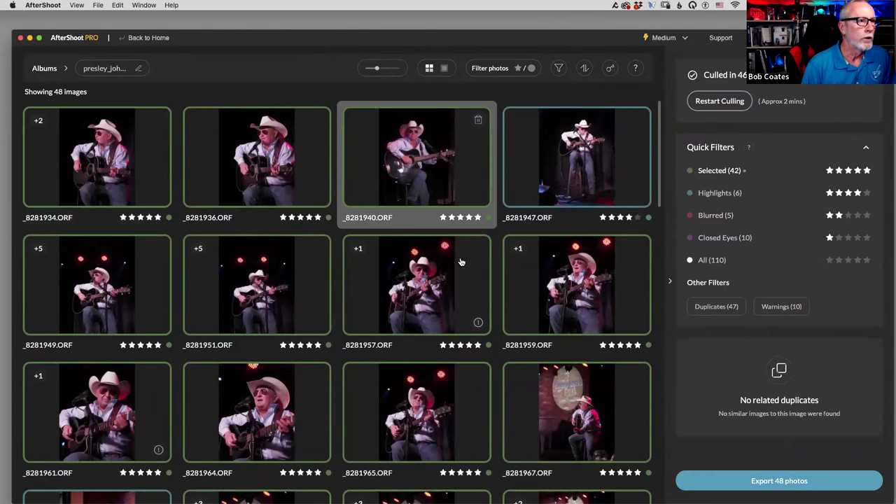
double_click(401, 178)
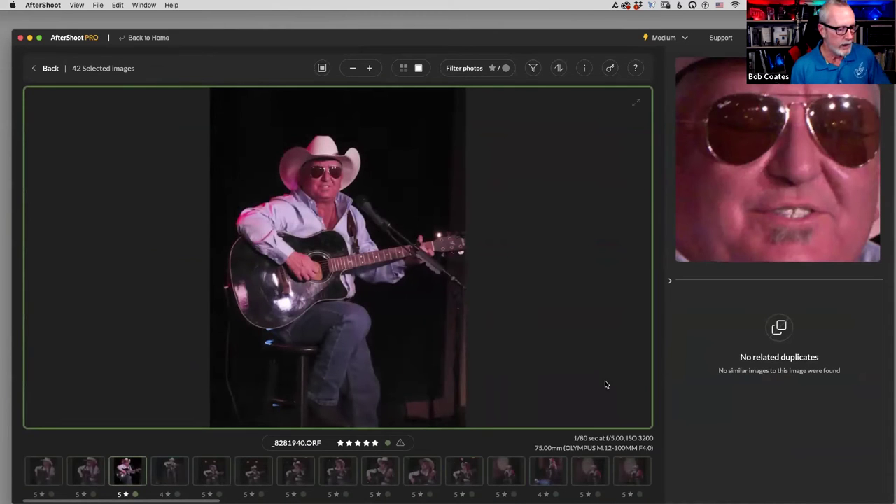
key("Right")
key("Right")
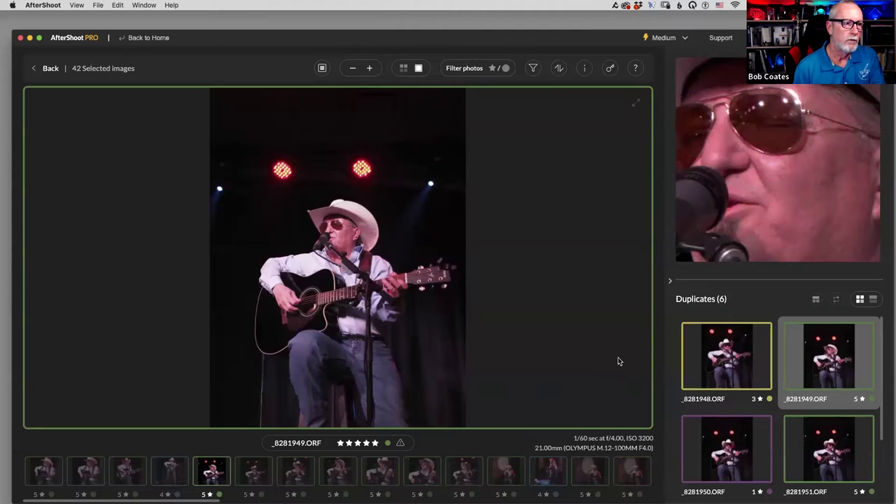
key("Left")
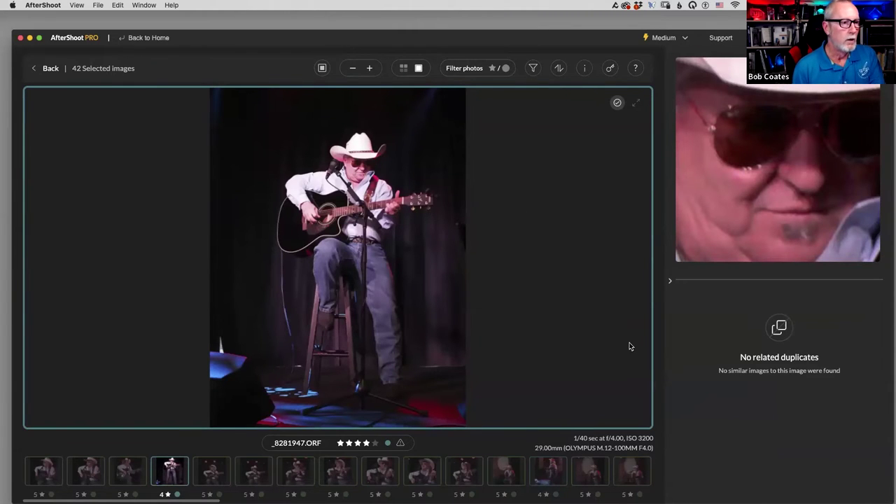
key("Right")
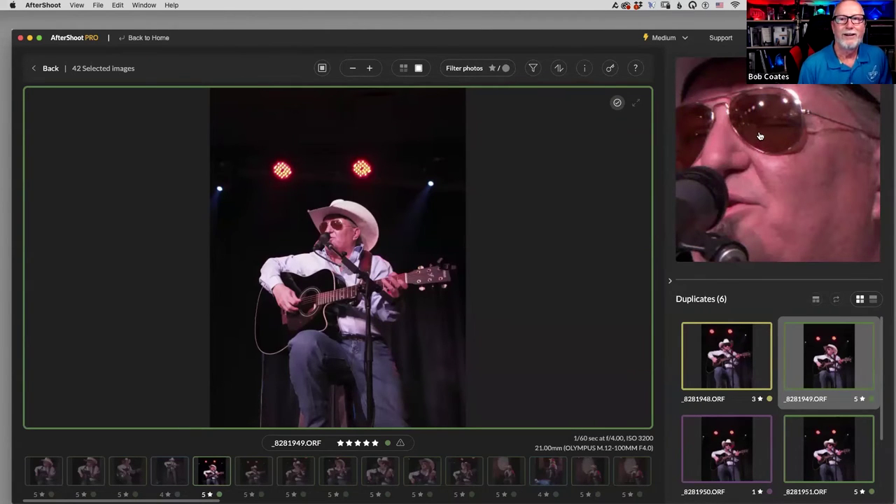
left_click(41, 70)
scroll(748, 175, "down", 4)
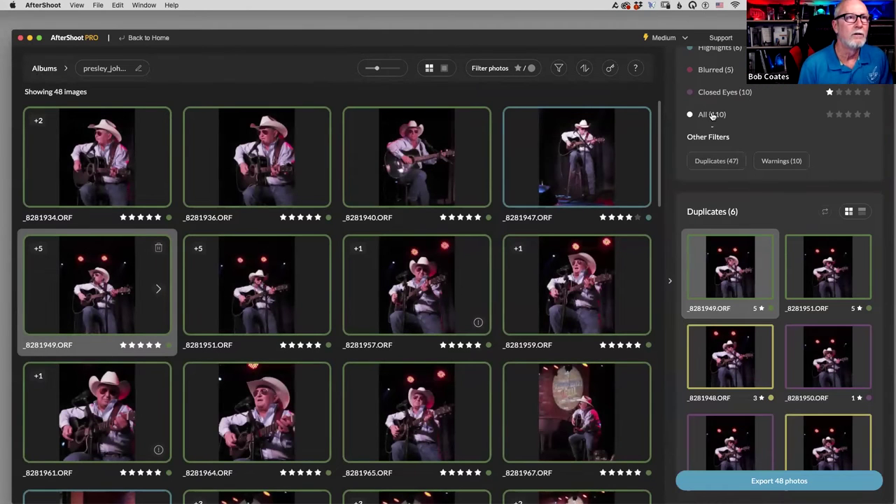
- Filter the album to Closed Eyes photos, inspect them enlarged from _8281937.ORF through john_smith_presley_P1419147.jpg, and return to the album grid
left_click(721, 92)
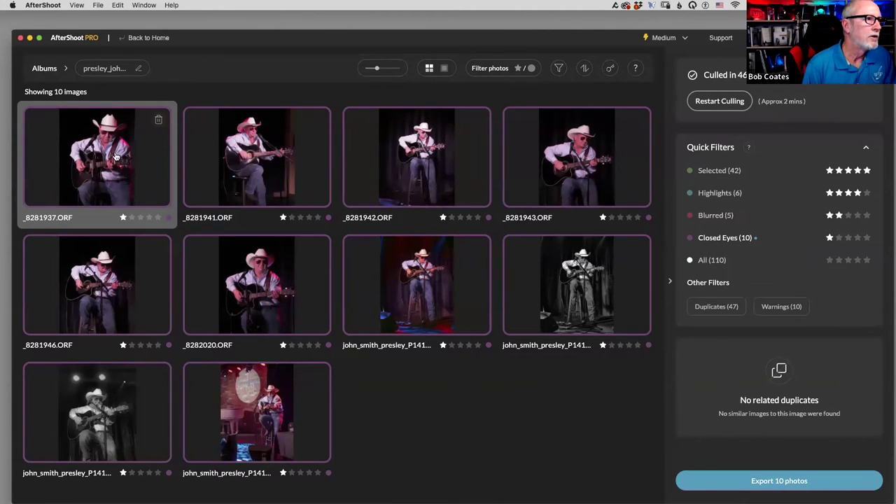
double_click(117, 153)
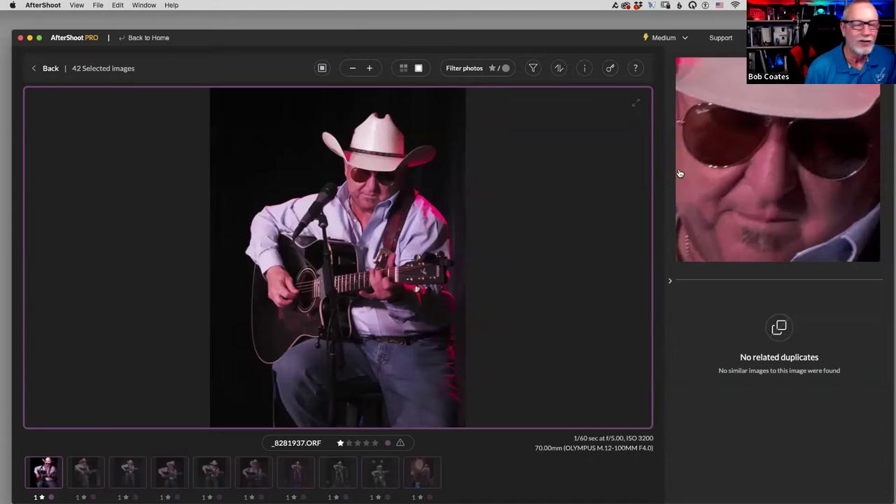
left_click(87, 474)
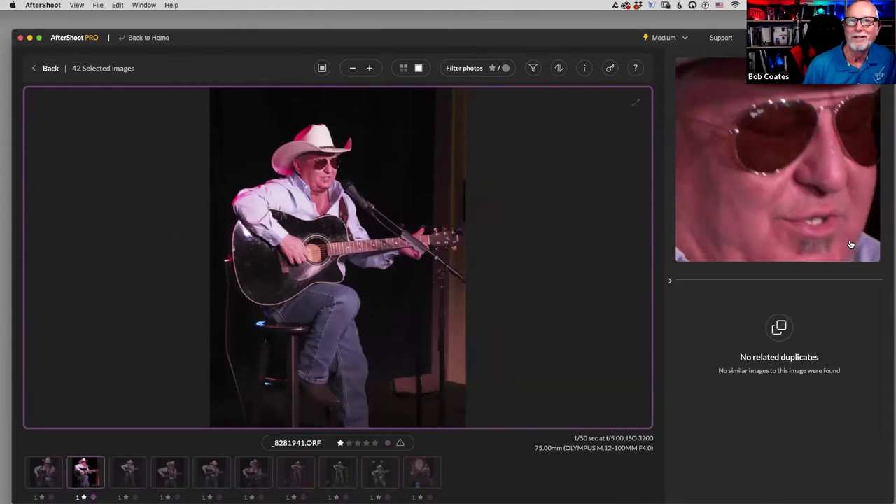
left_click(124, 477)
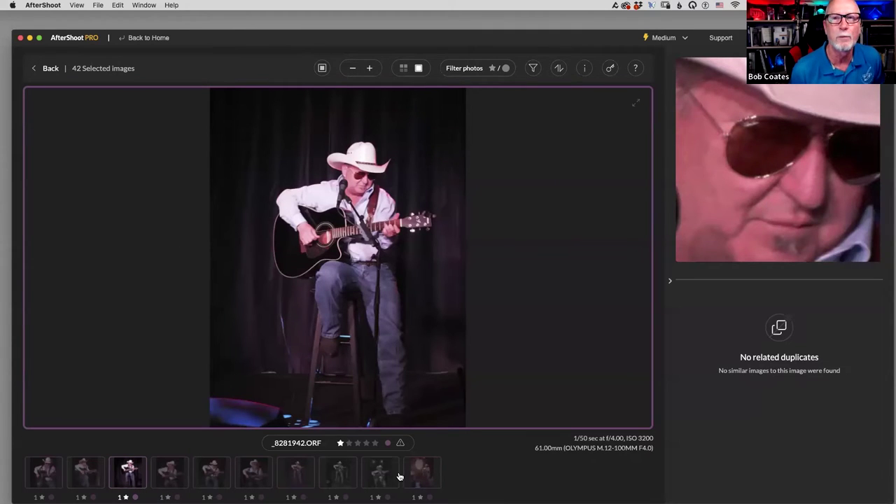
left_click(174, 476)
left_click(220, 474)
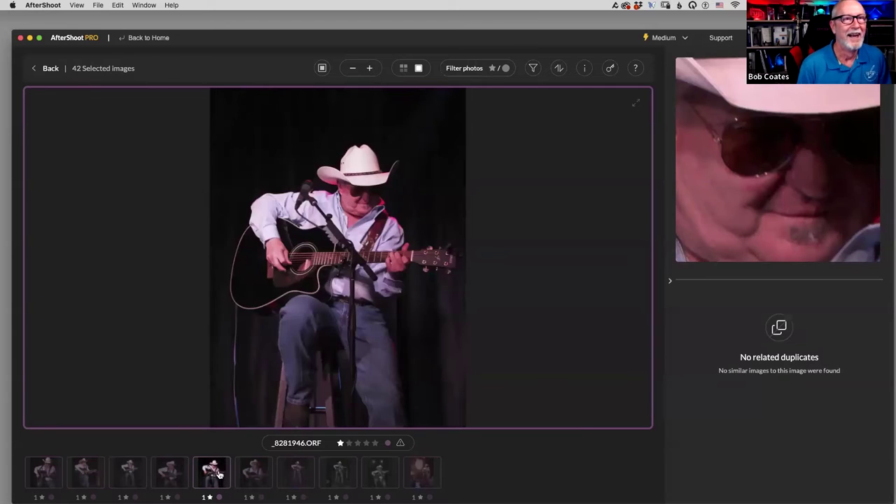
left_click(257, 476)
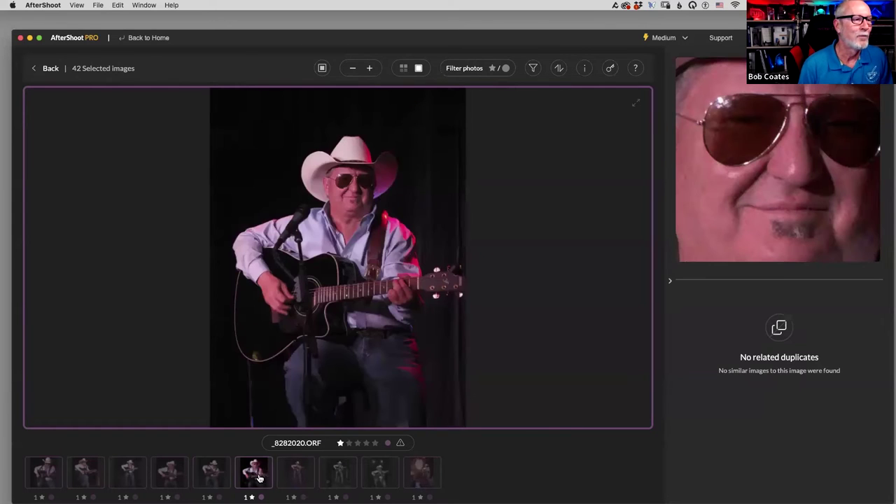
left_click(305, 472)
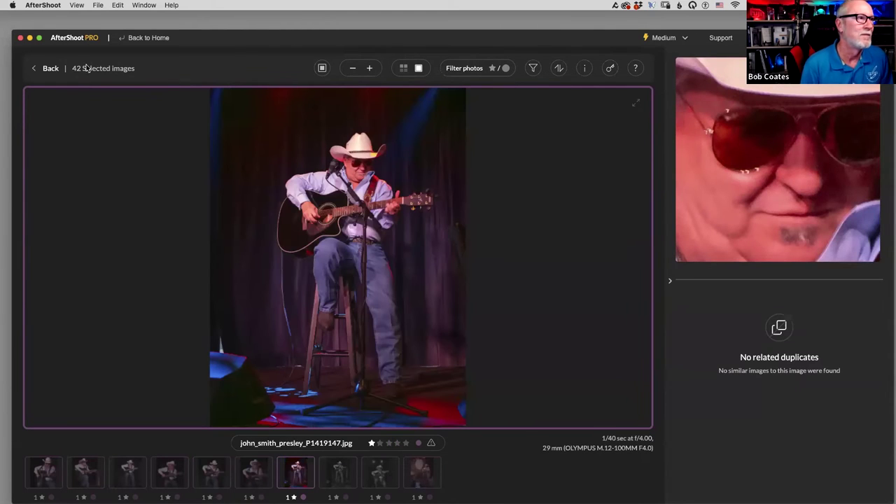
left_click(41, 70)
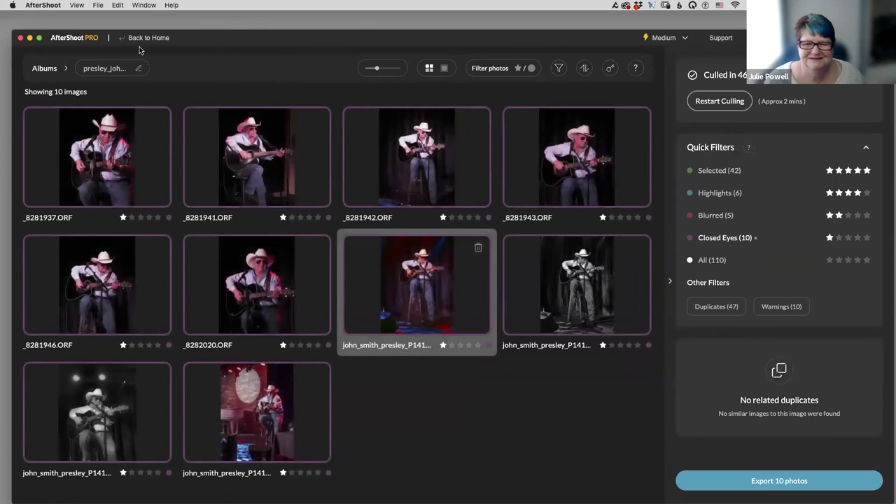
- Filter the album to Blurred photos, inspect all of them enlarged starting with _8281980.ORF, and return to the album grid
left_click(724, 215)
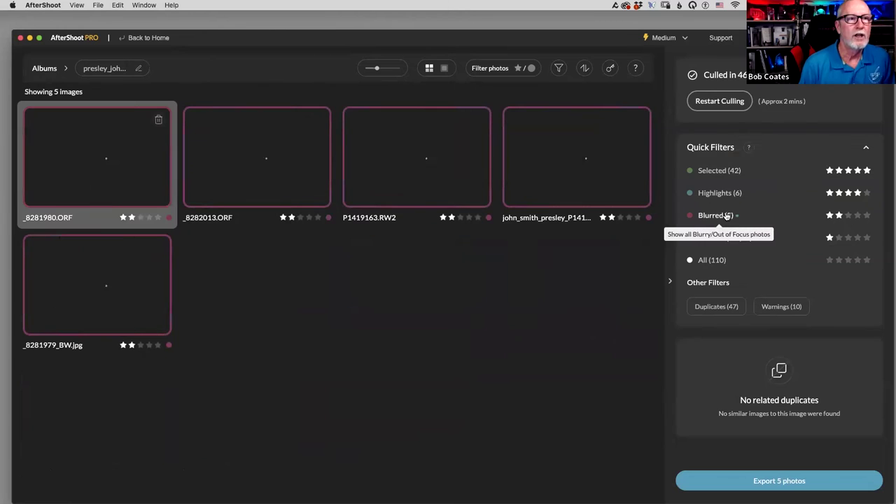
double_click(118, 158)
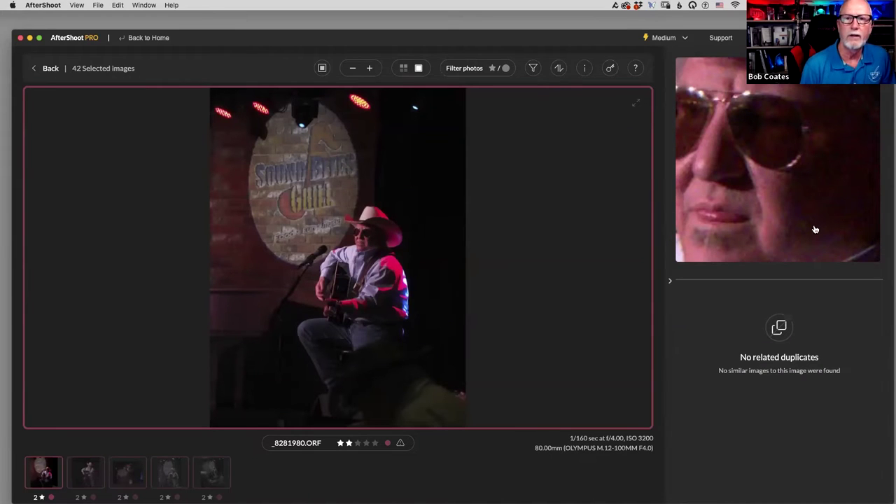
left_click(92, 472)
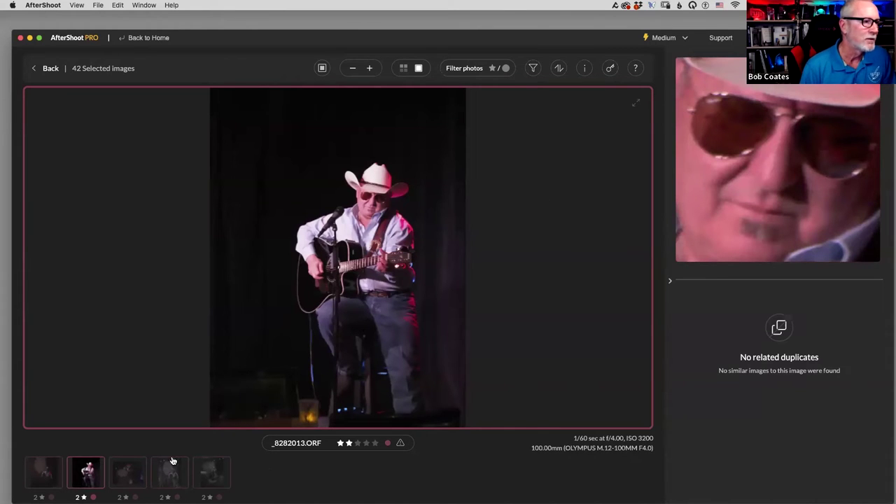
left_click(135, 474)
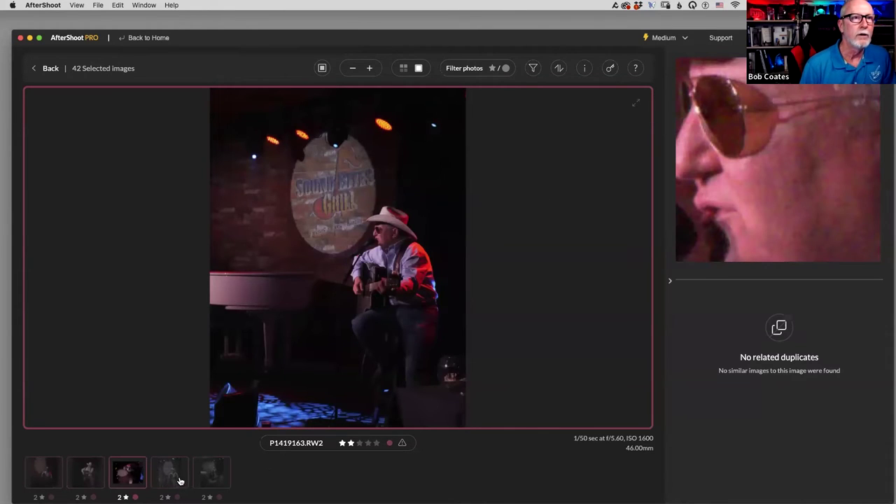
left_click(178, 479)
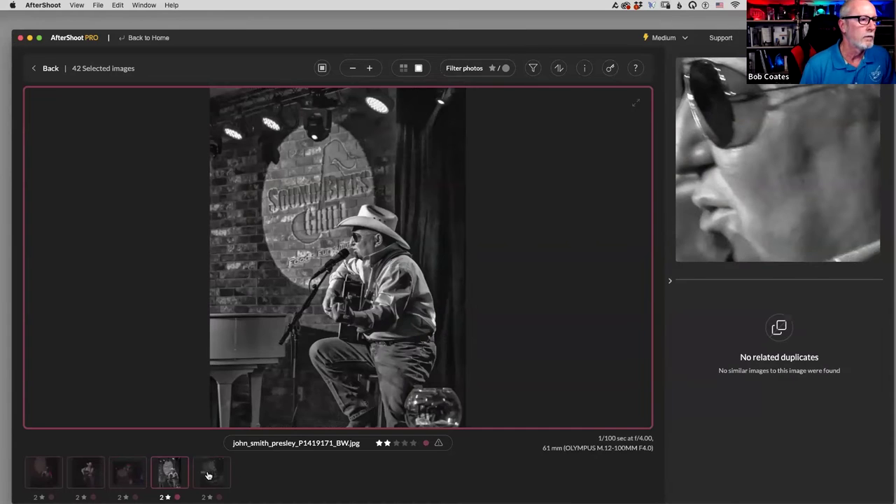
left_click(211, 476)
left_click(45, 472)
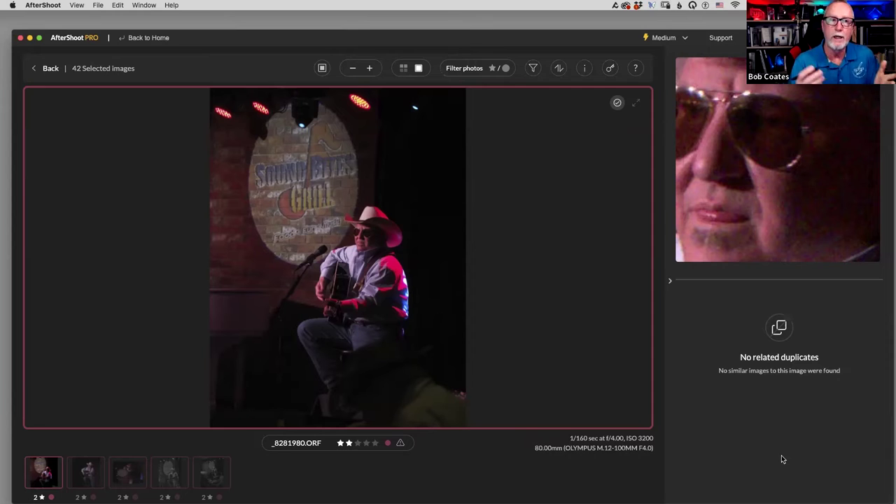
left_click(49, 69)
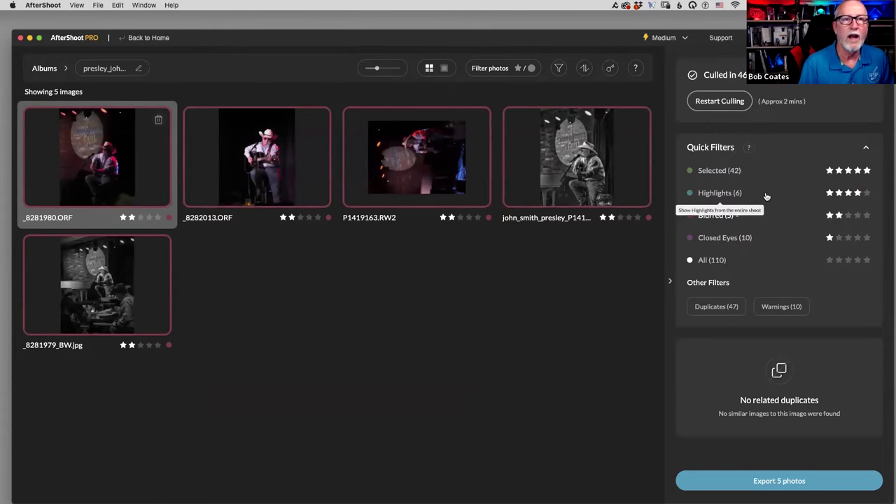
left_click(720, 194)
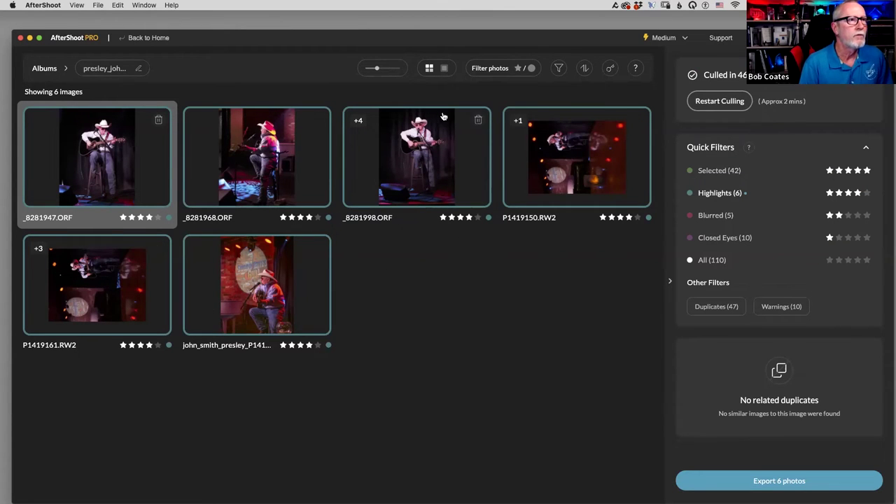
double_click(560, 164)
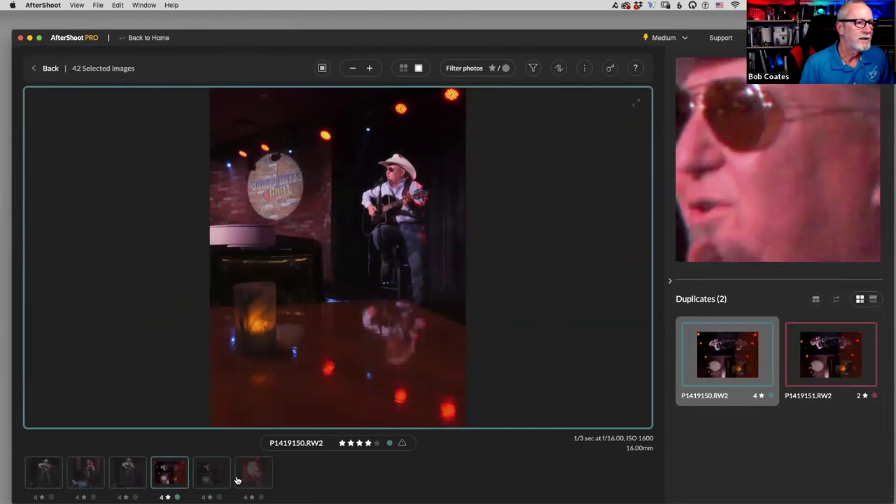
left_click(253, 477)
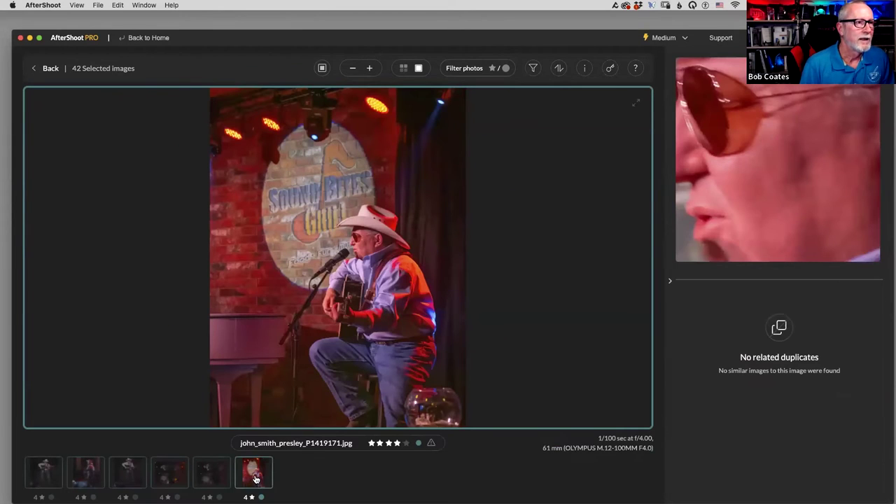
left_click(211, 477)
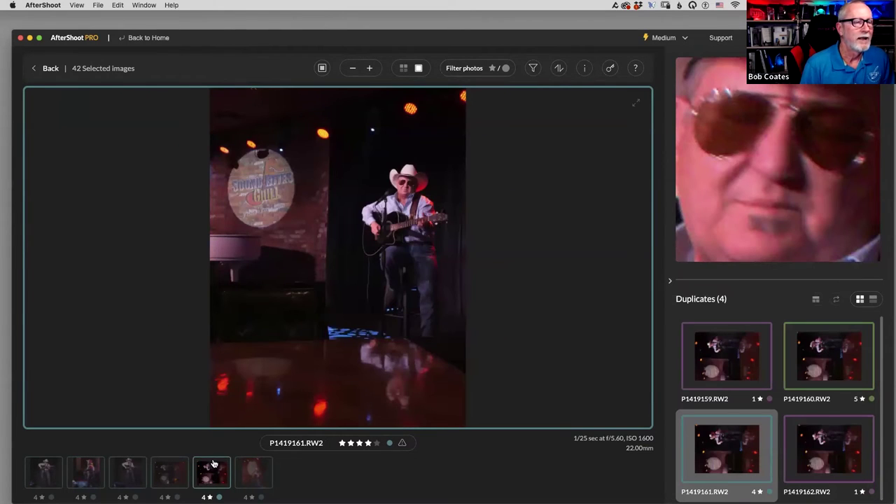
left_click(168, 476)
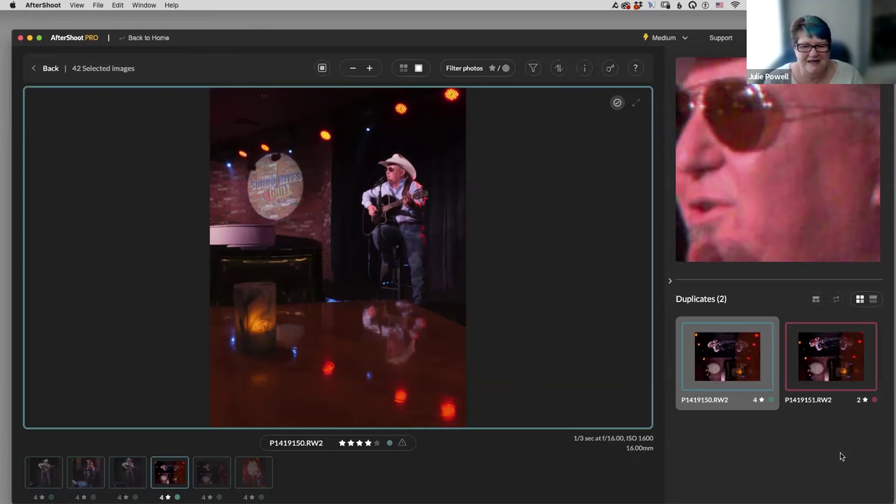
left_click(51, 68)
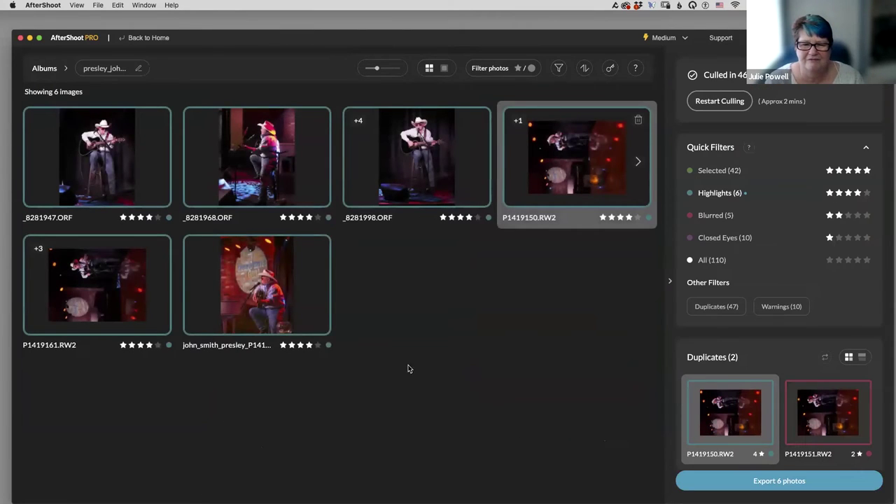
left_click(44, 69)
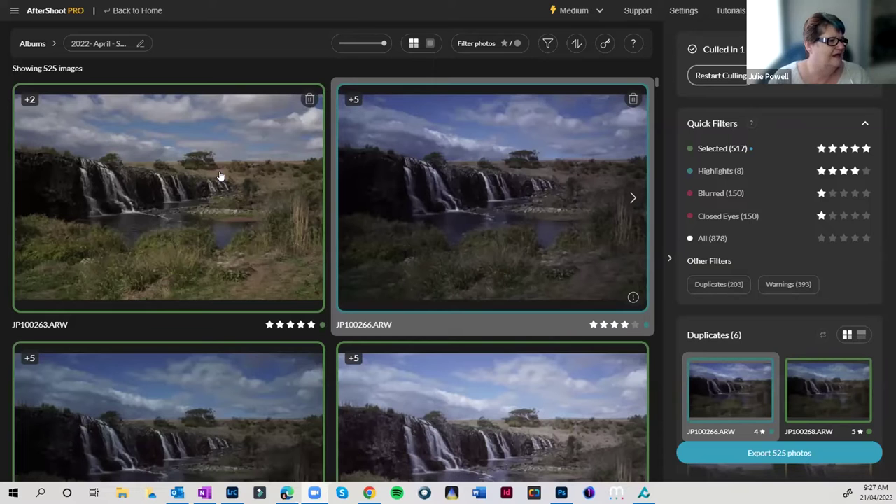
- Return from the 2022-April album to the album overview and open the family shoot album dated 2022-02-27
left_click(126, 11)
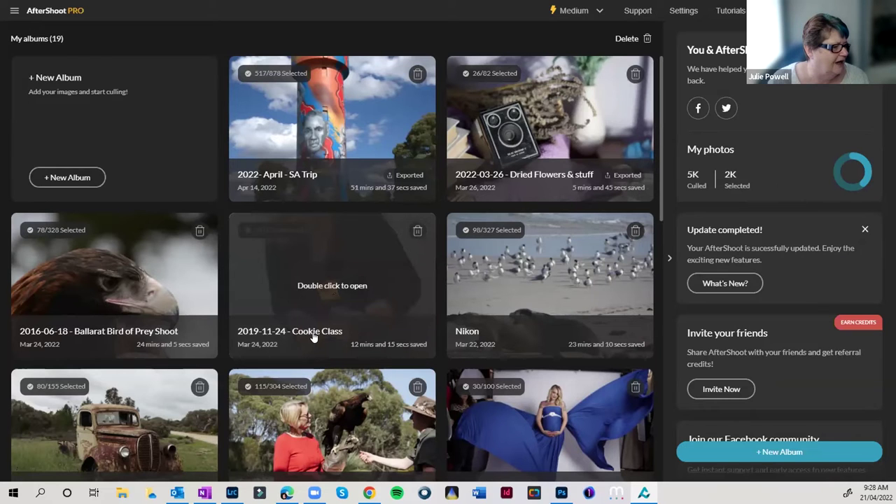
scroll(313, 337, "down", 3)
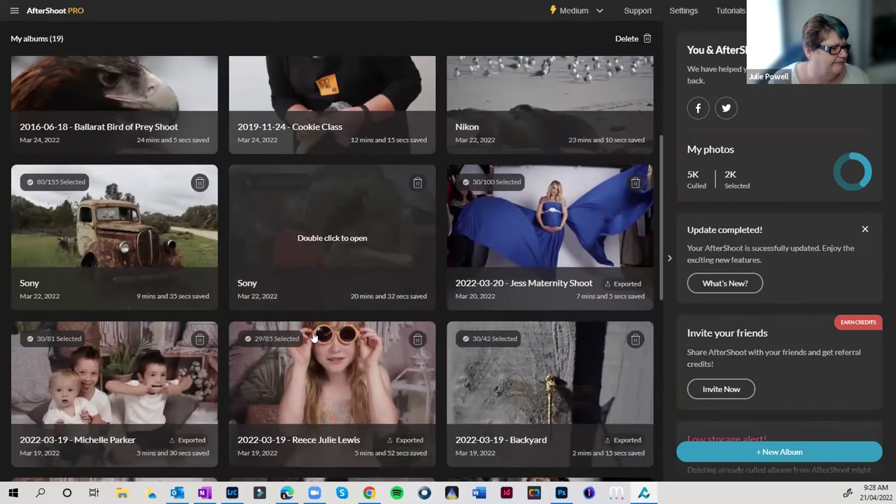
scroll(314, 337, "down", 2)
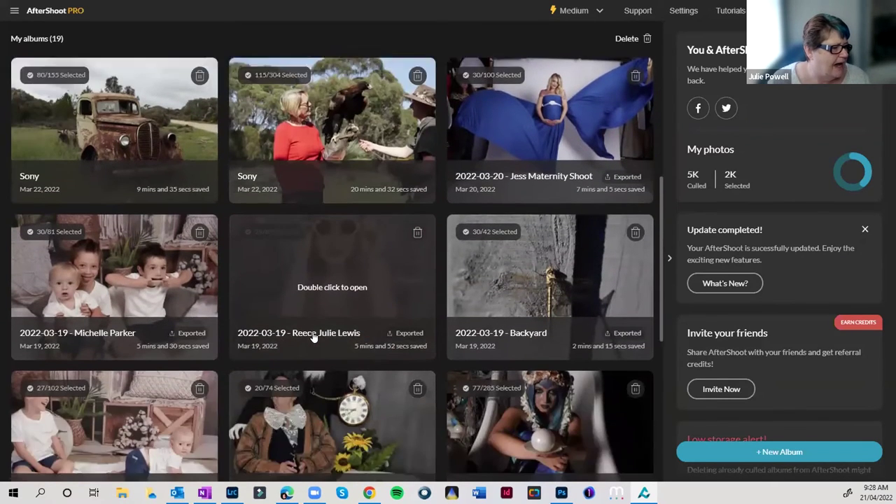
scroll(313, 337, "down", 2)
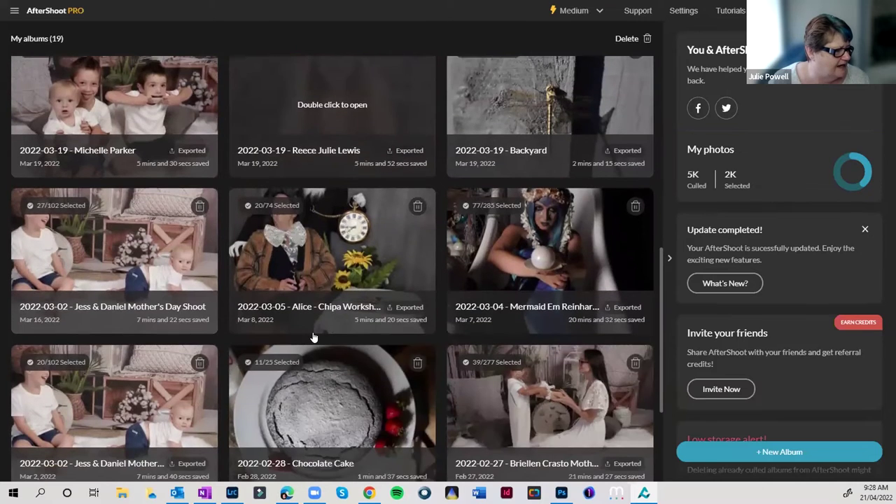
scroll(314, 337, "down", 2)
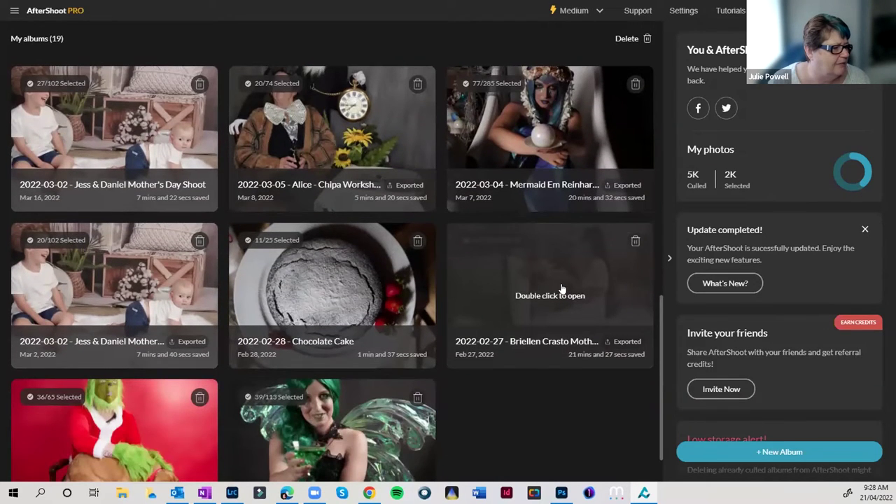
double_click(561, 289)
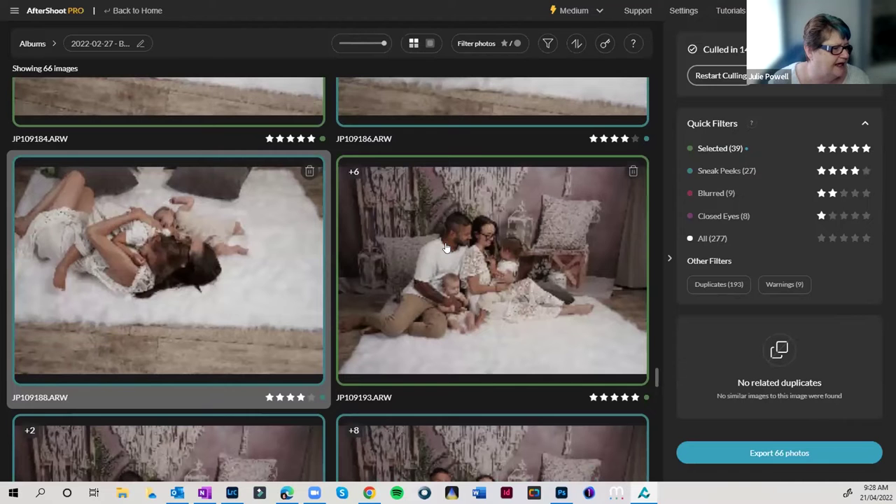
- Enlarge the family photo JP109193.ARW and compare it and its face close-ups with duplicates JP109195.ARW and JP109192.ARW
mouse_move(374, 44)
left_mouse_down()
mouse_move(344, 44)
mouse_move(384, 43)
left_mouse_up()
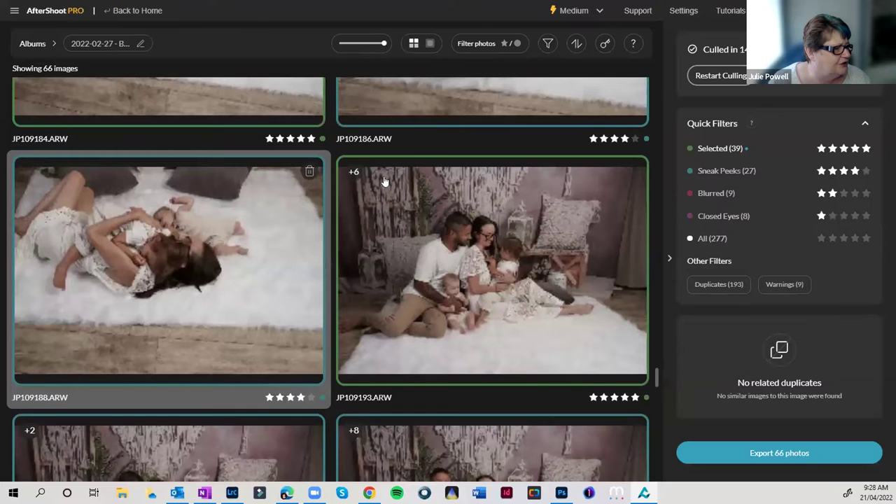
left_click(492, 297)
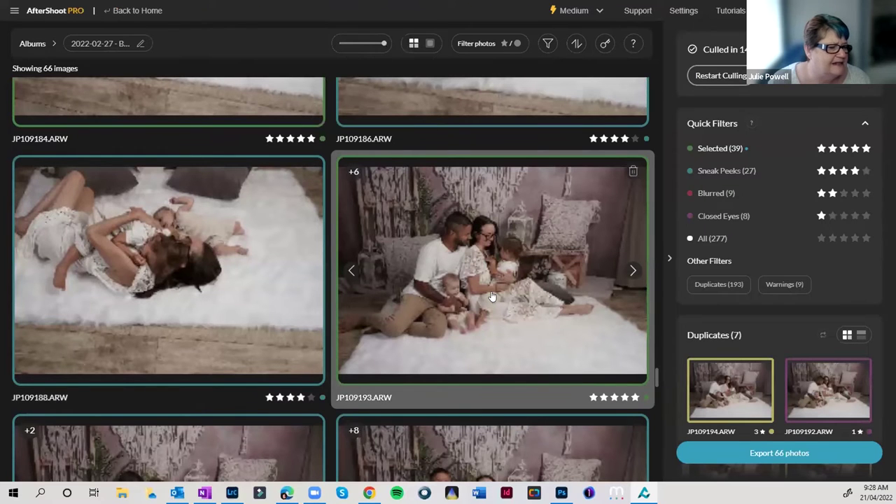
double_click(492, 296)
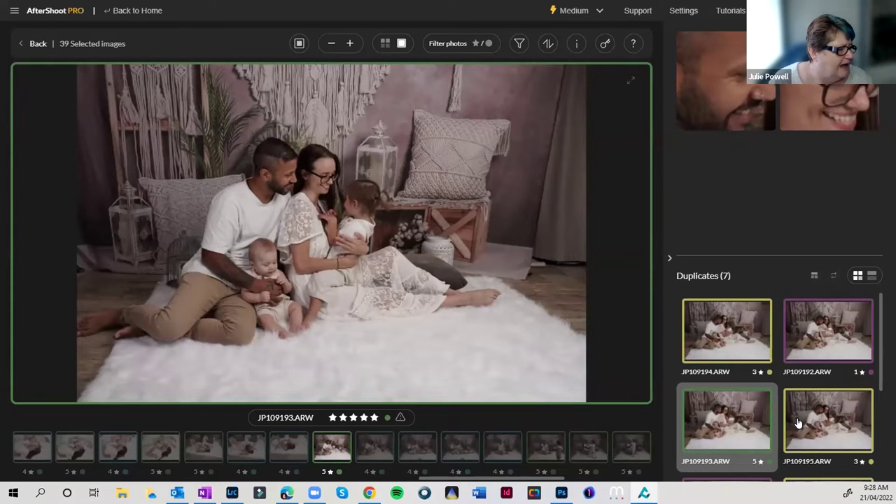
scroll(796, 424, "down", 3)
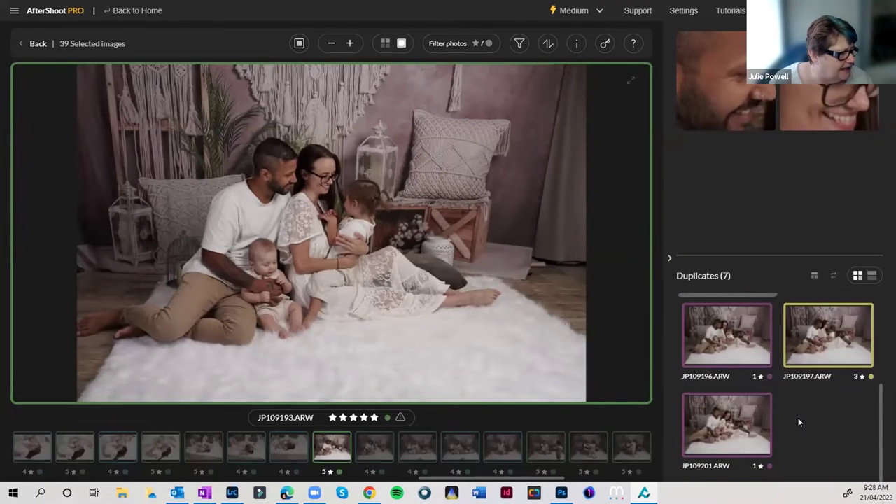
scroll(797, 420, "up", 3)
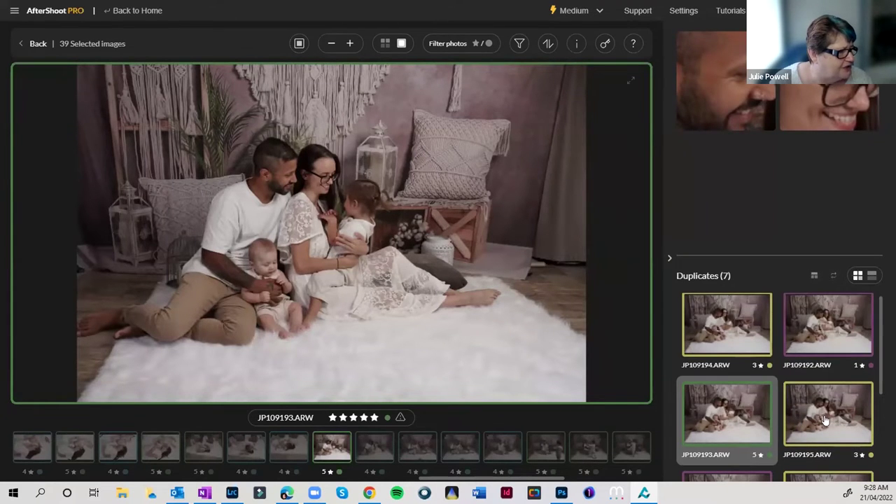
left_click(826, 420)
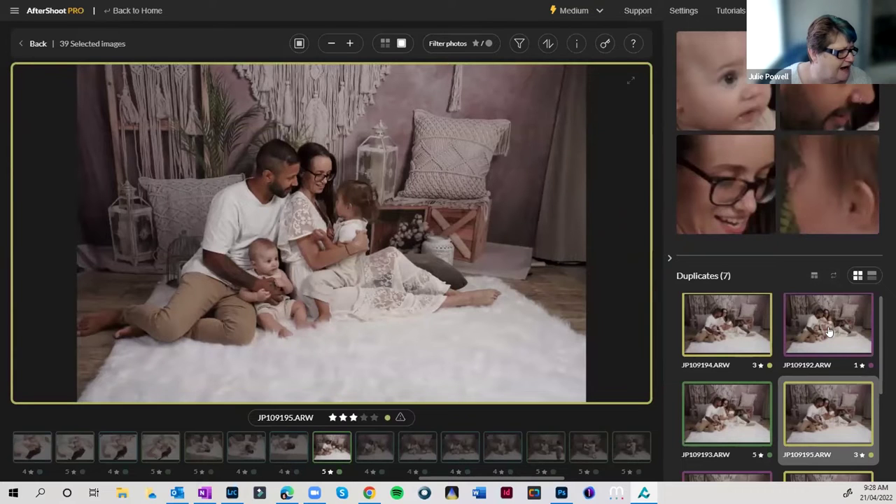
left_click(828, 331)
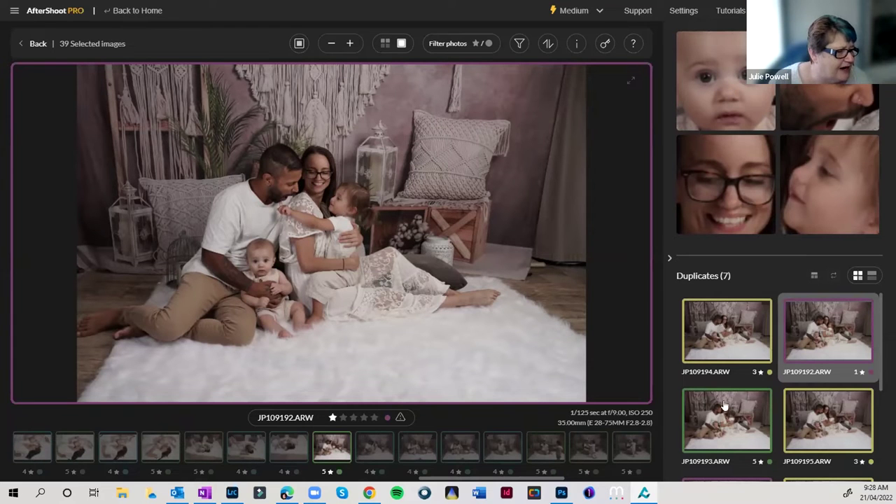
- Enlarge JP109193.ARW again, look through its remaining duplicates, inspect JP109184.ARW enlarged, and return to the album grid
left_click(723, 421)
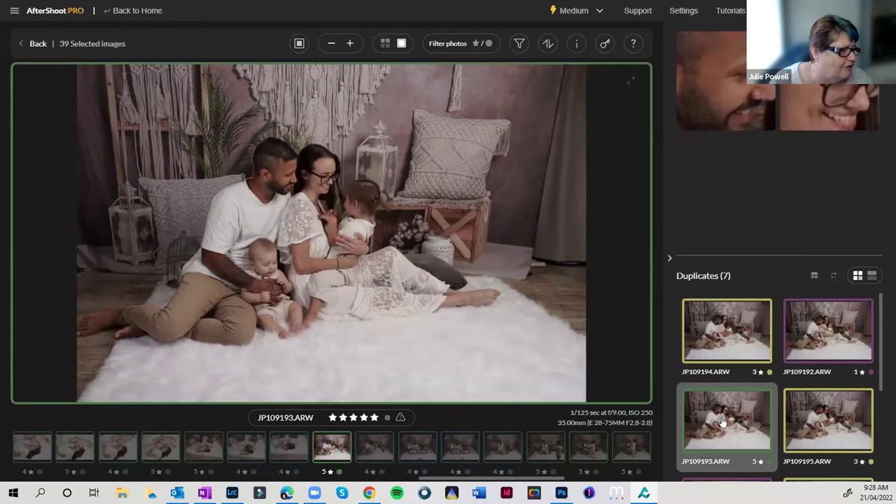
scroll(723, 422, "down", 2)
scroll(723, 422, "down", 2)
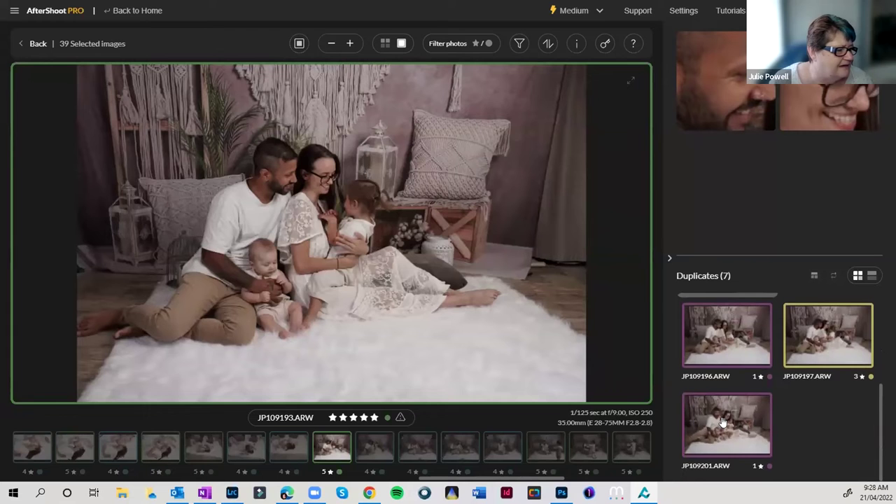
left_click(201, 448)
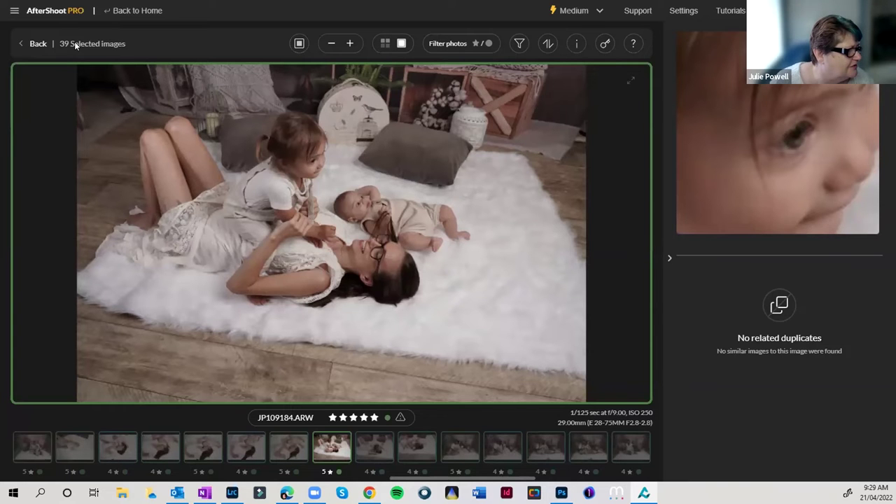
left_click(34, 44)
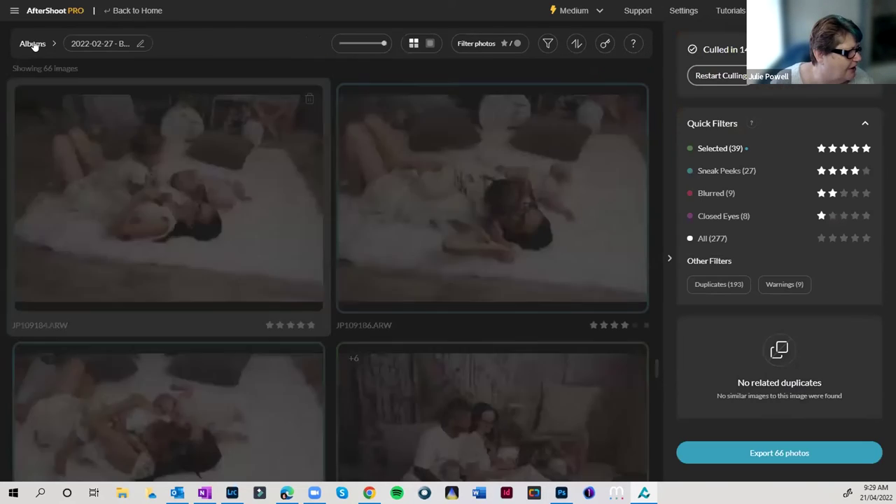
- Look through the selected family photos in the grid and enlarge JP109229.ARW, the father reaching out beside the baby
scroll(427, 326, "down", 6)
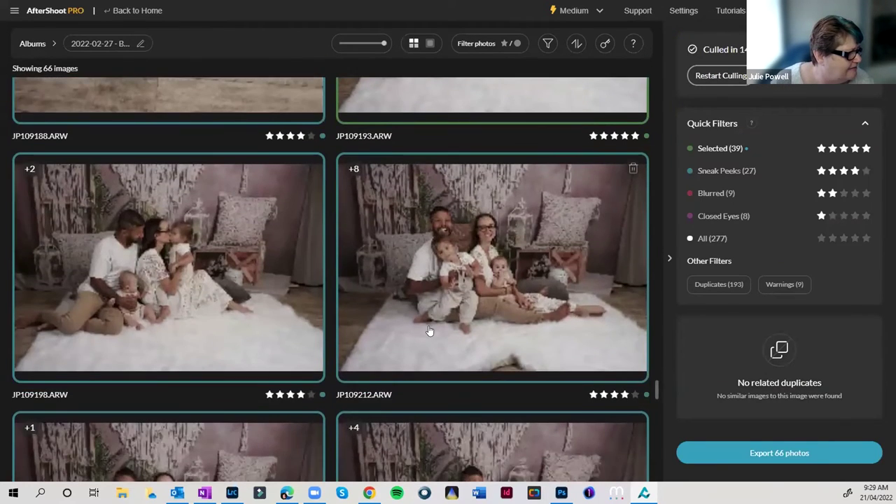
scroll(430, 331, "down", 5)
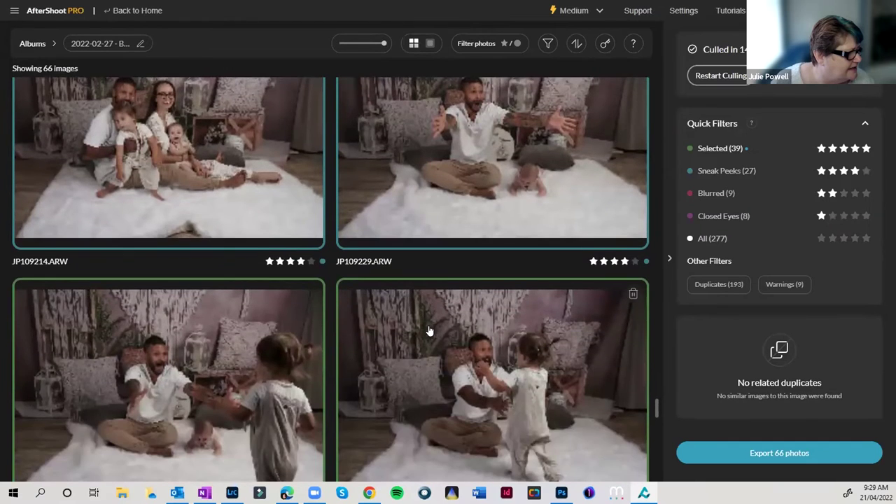
scroll(430, 331, "up", 2)
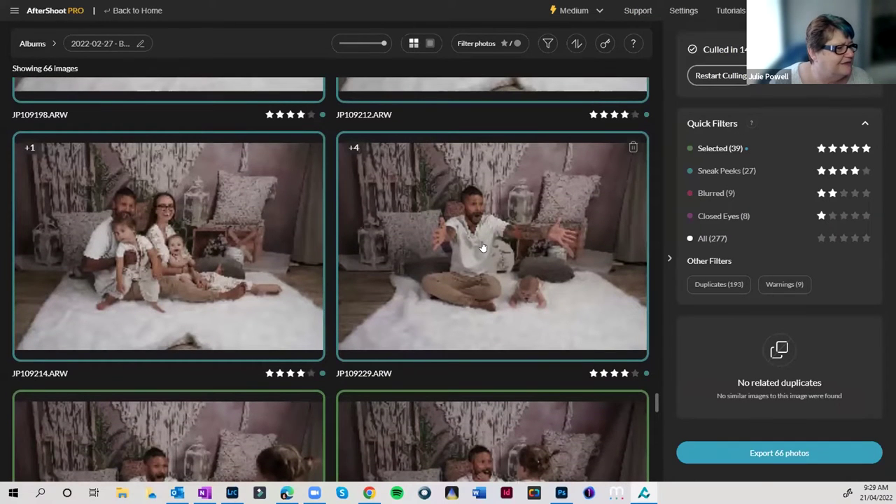
left_click(482, 247)
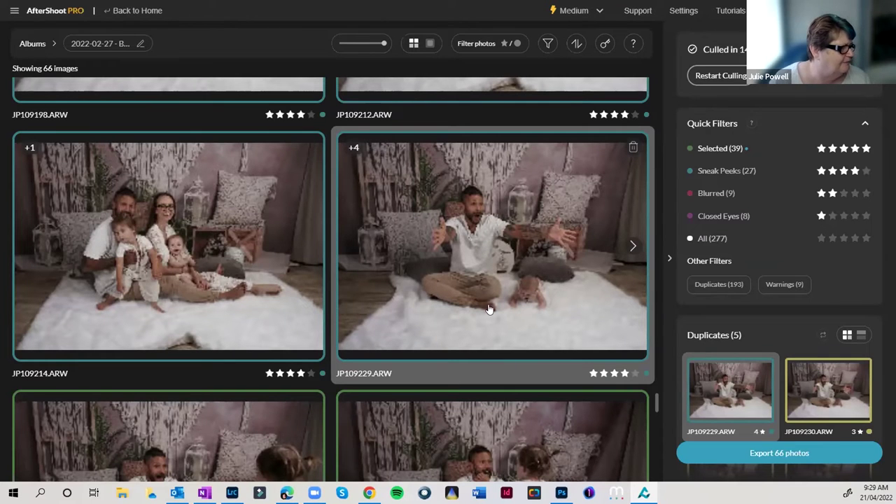
scroll(513, 310, "down", 3)
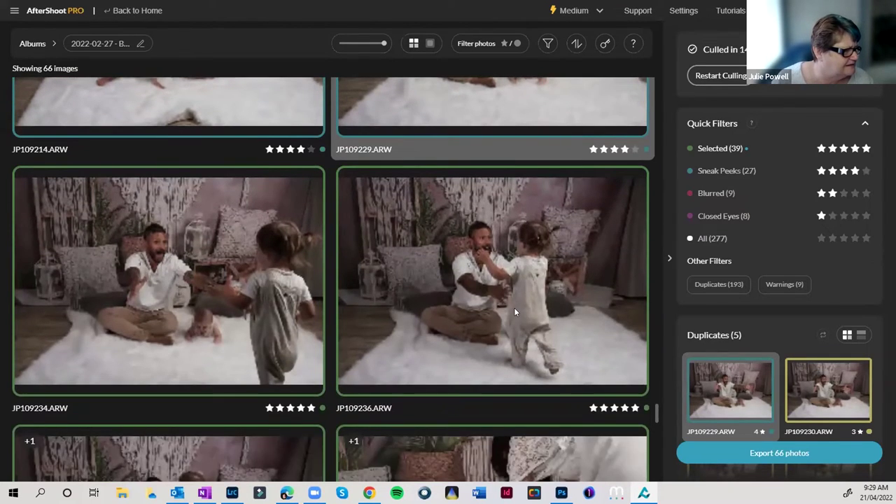
scroll(514, 312, "up", 4)
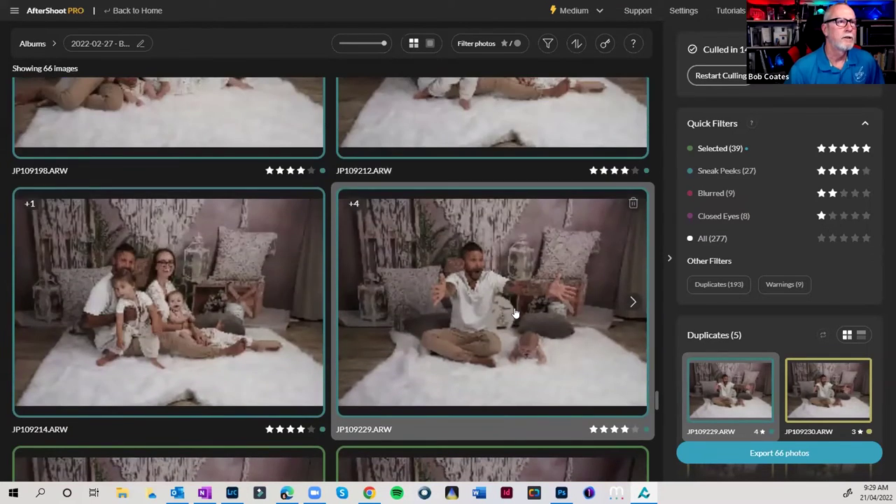
double_click(471, 301)
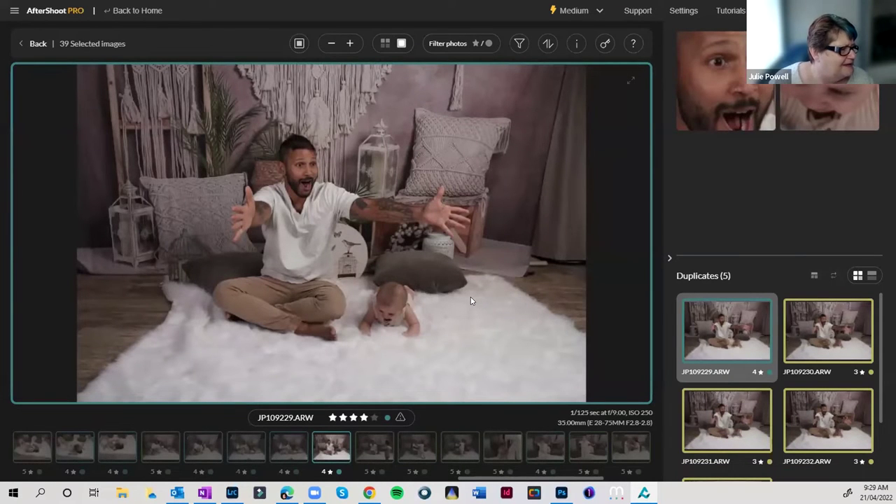
- Compare JP109229.ARW with JP109234.ARW and JP109236.ARW, inspect the toddler photo JP109256.ARW enlarged, and return to the album grid
left_click(372, 446)
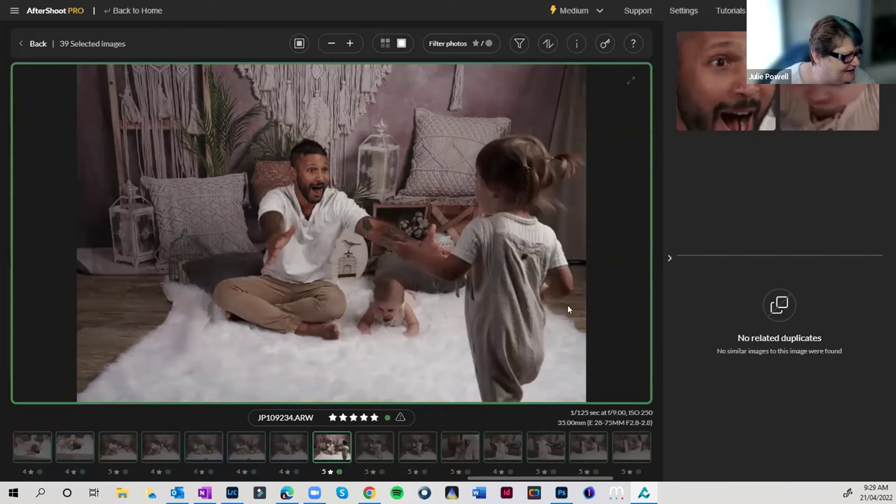
left_click(283, 452)
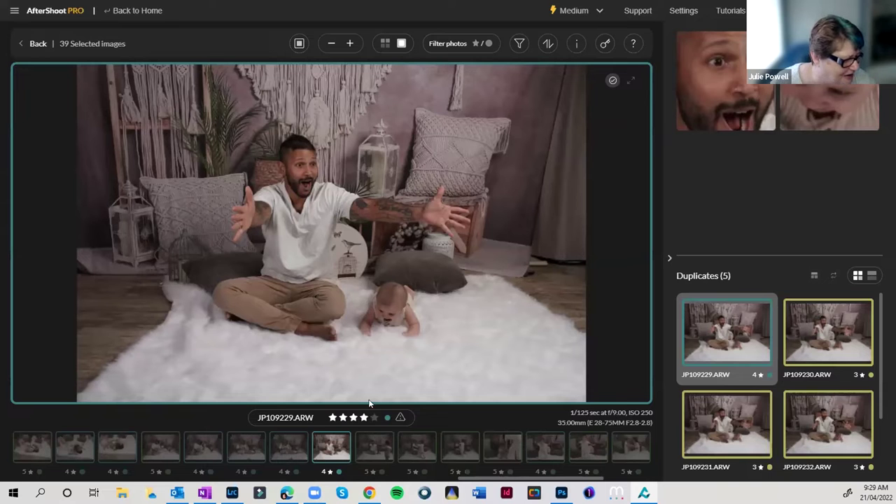
left_click(373, 446)
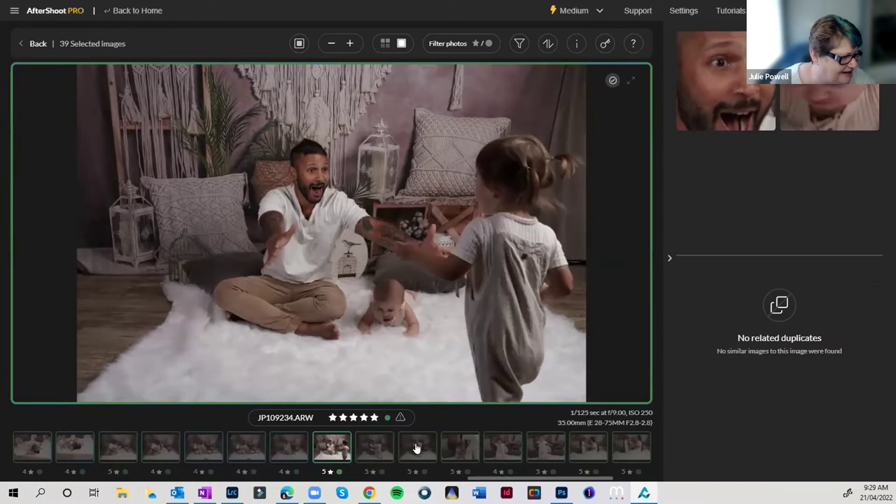
left_click(375, 445)
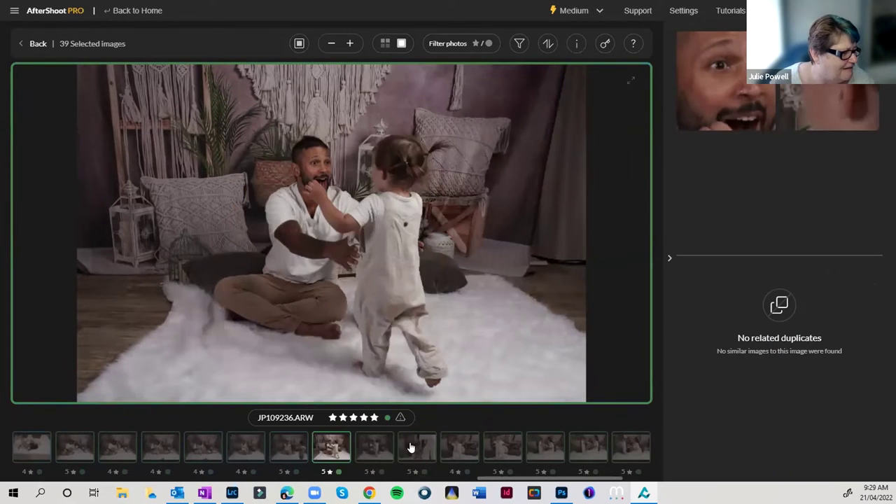
left_click(452, 446)
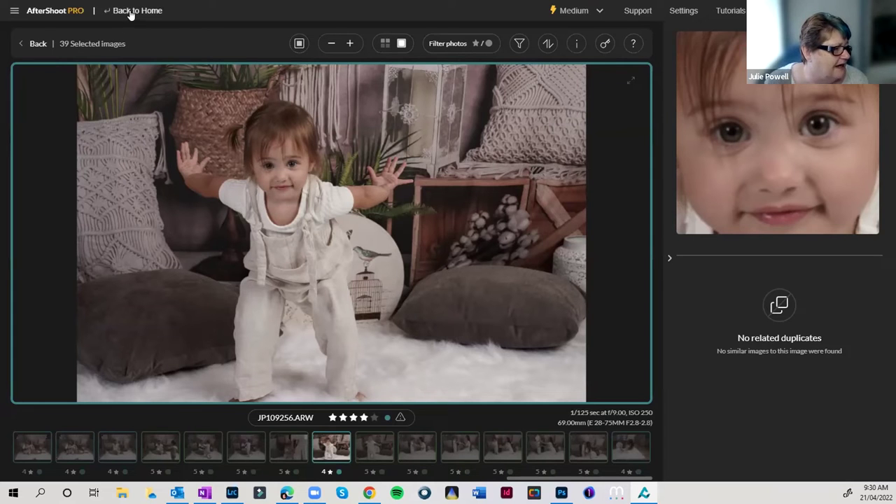
left_click(35, 44)
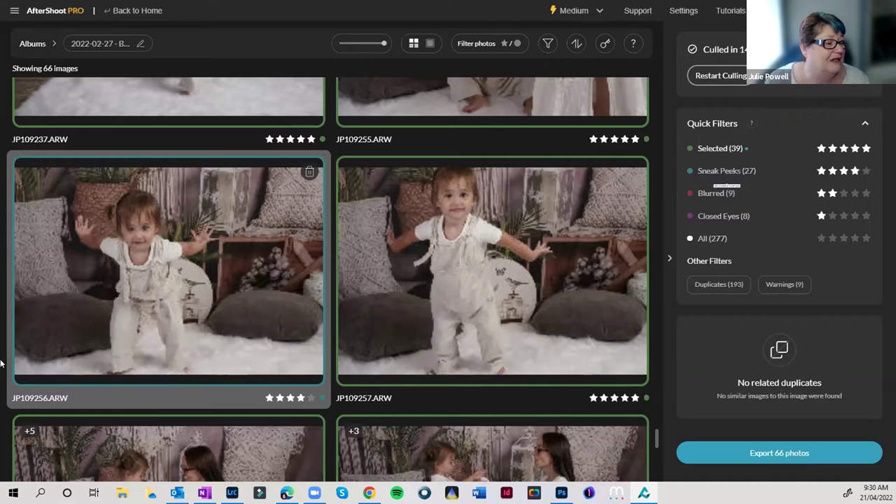
- Return to the album overview and open the 2022- April - SA Trip album
left_click(122, 14)
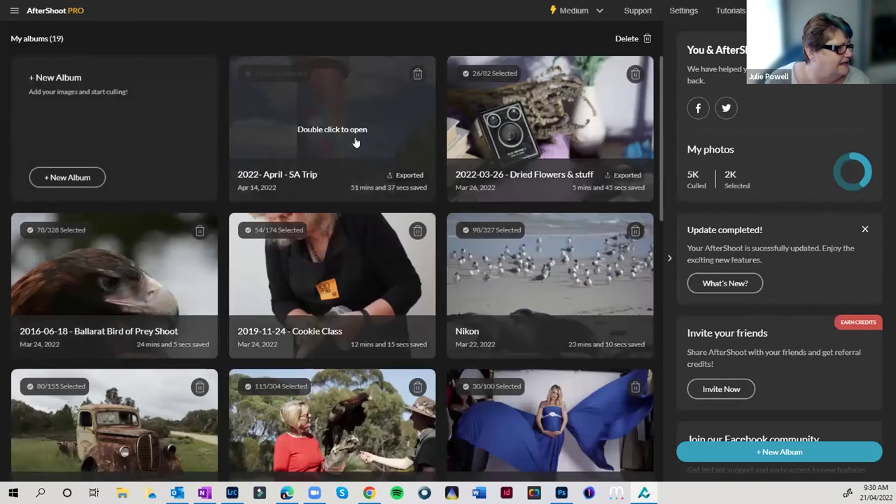
double_click(355, 142)
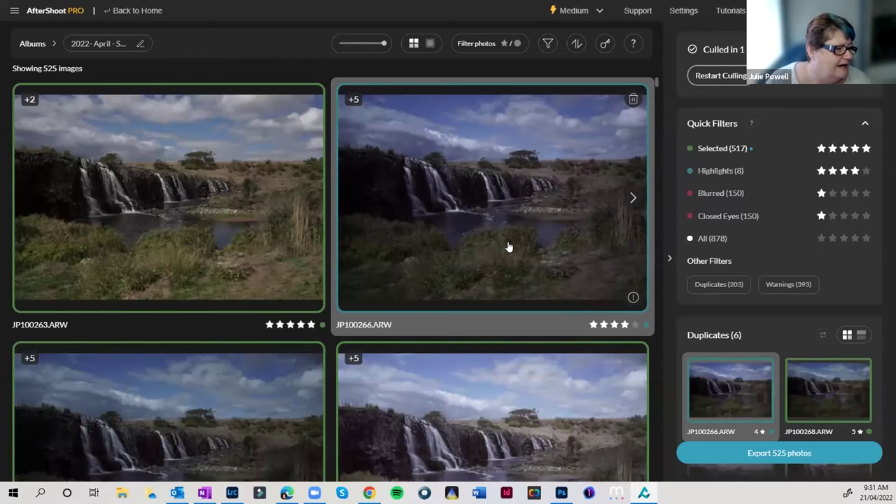
scroll(509, 247, "down", 1)
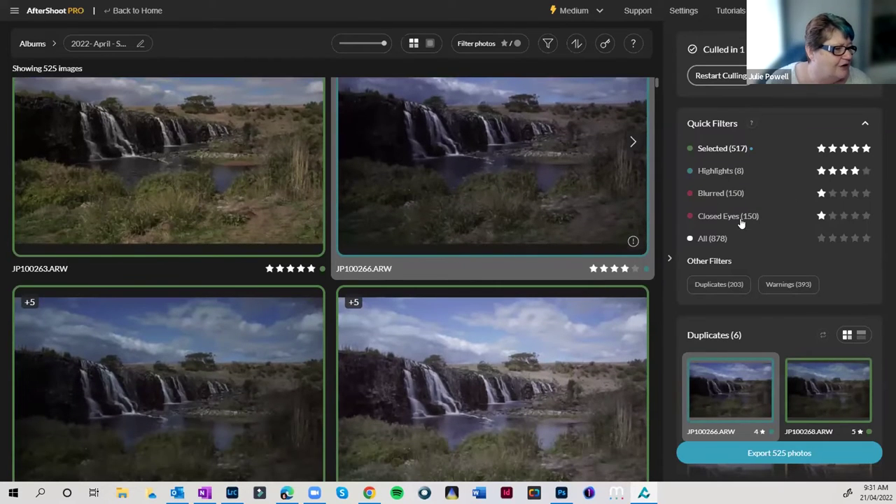
- Filter the SA Trip album to Closed Eyes photos and look over the first ones
left_click(737, 220)
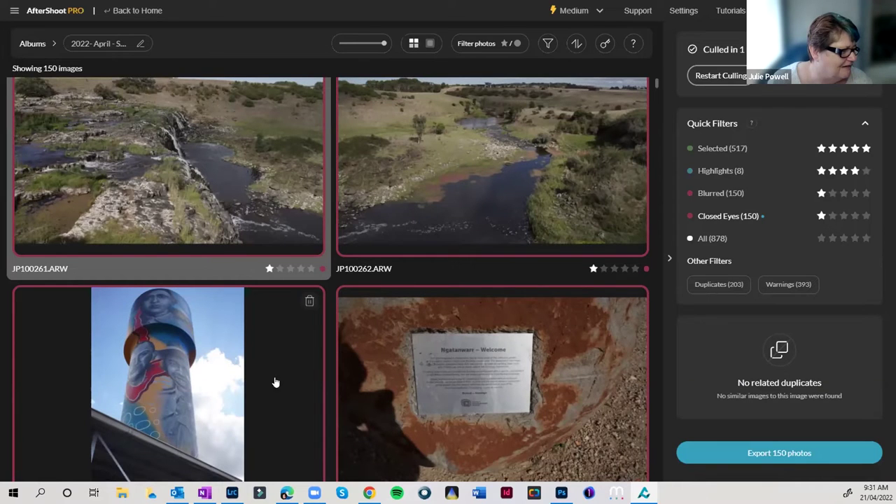
scroll(560, 392, "down", 1)
scroll(560, 392, "up", 1)
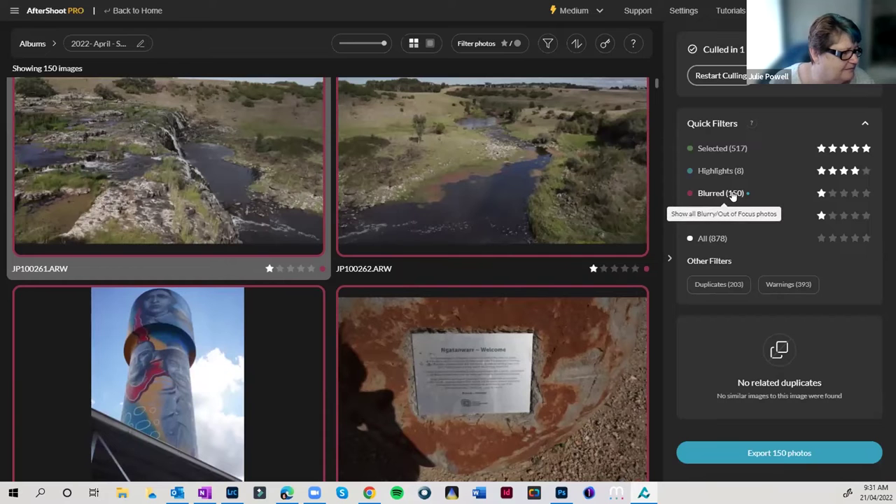
- Filter the SA Trip album to Blurred photos and examine the landscape and building shots from JP100261.ARW to DSC08382.ARW
scroll(460, 273, "down", 1)
scroll(460, 274, "down", 8)
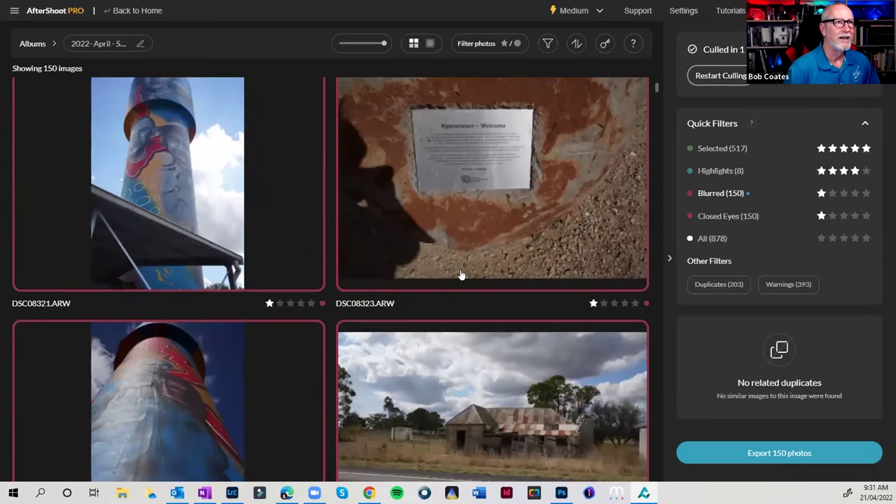
scroll(460, 275, "down", 3)
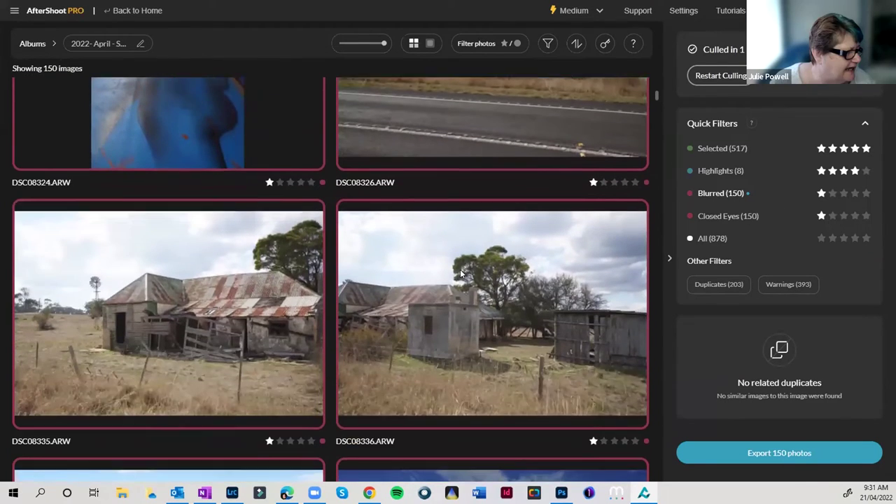
scroll(460, 274, "up", 5)
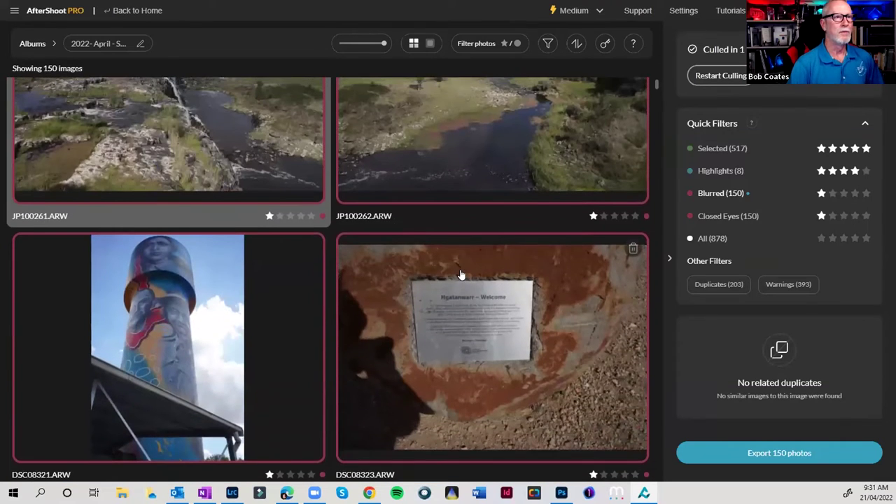
scroll(460, 274, "up", 2)
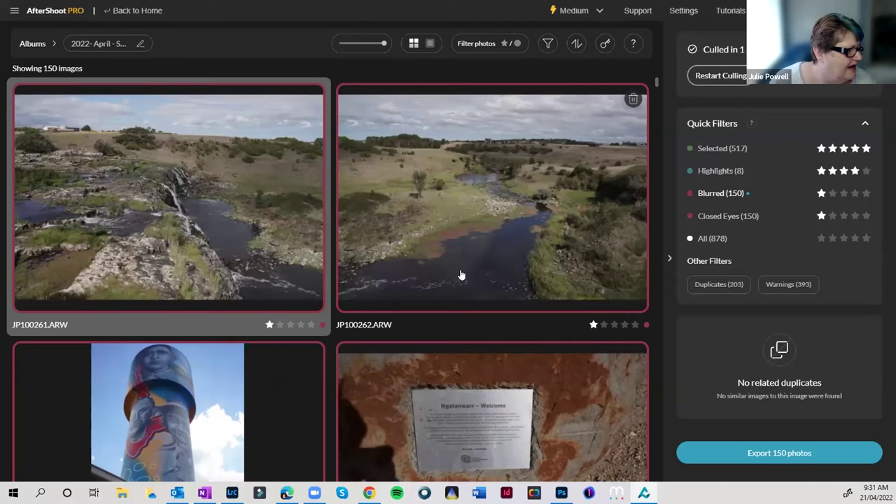
scroll(461, 275, "down", 7)
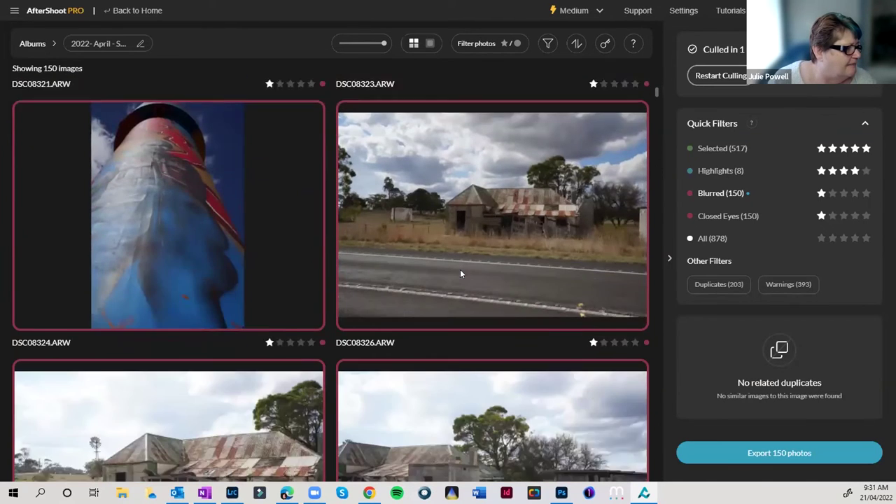
scroll(461, 274, "down", 2)
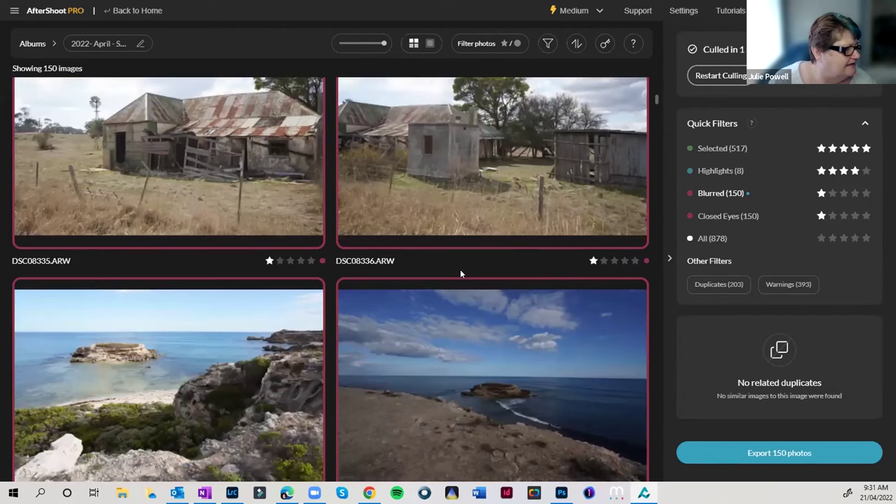
scroll(460, 269, "down", 5)
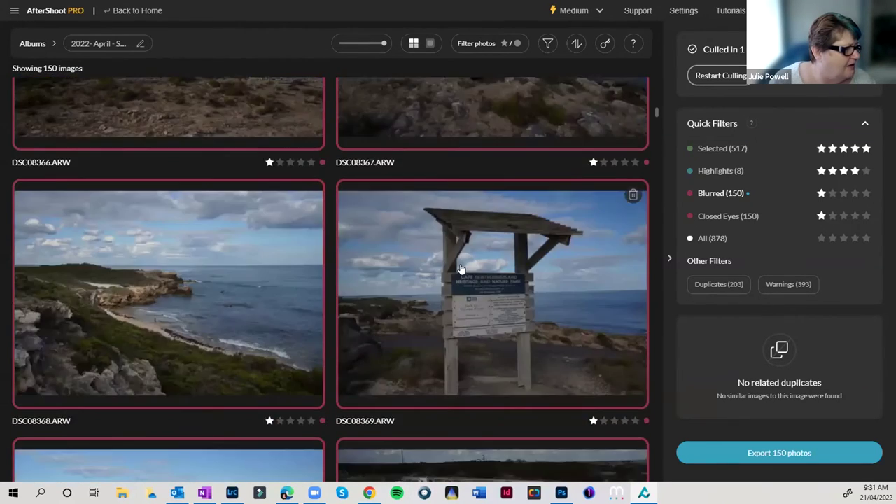
scroll(460, 269, "down", 2)
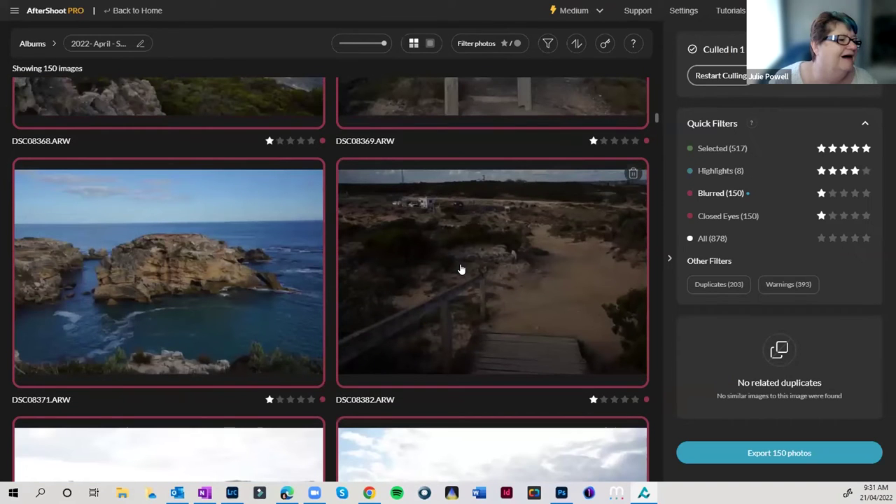
- Filter the SA Trip album to Selected photos and select the waterfall shot JP100282.ARW to examine its bracketed duplicates
left_click(713, 149)
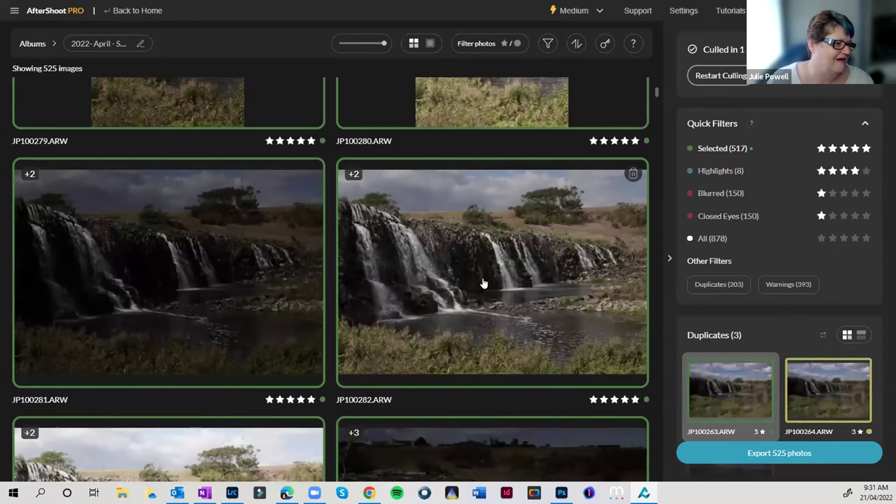
scroll(482, 282, "down", 2)
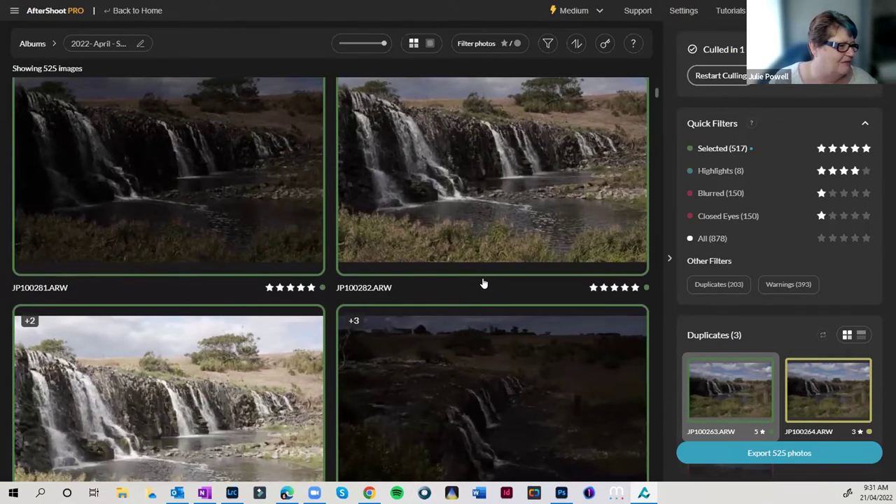
scroll(482, 282, "down", 2)
scroll(483, 282, "up", 2)
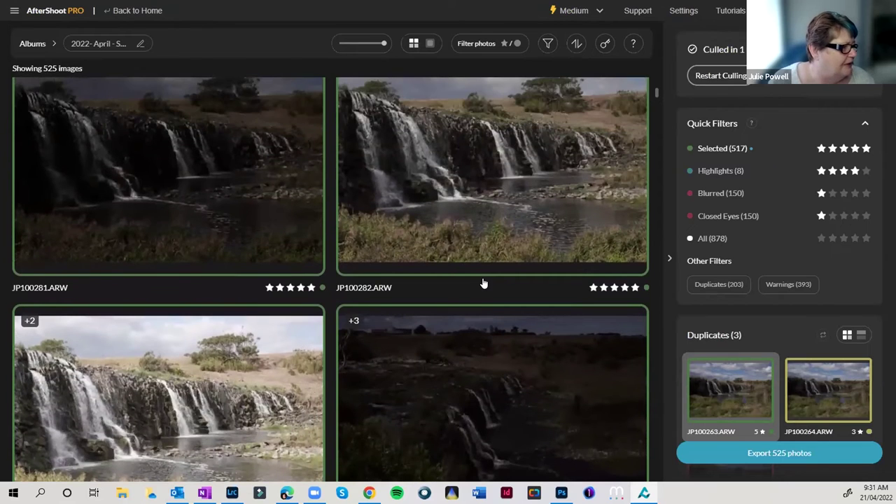
scroll(483, 282, "up", 2)
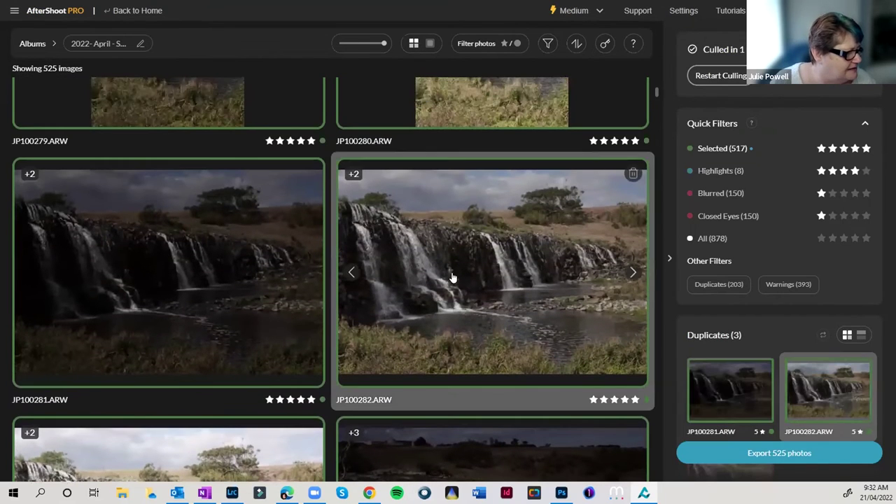
scroll(740, 367, "down", 2)
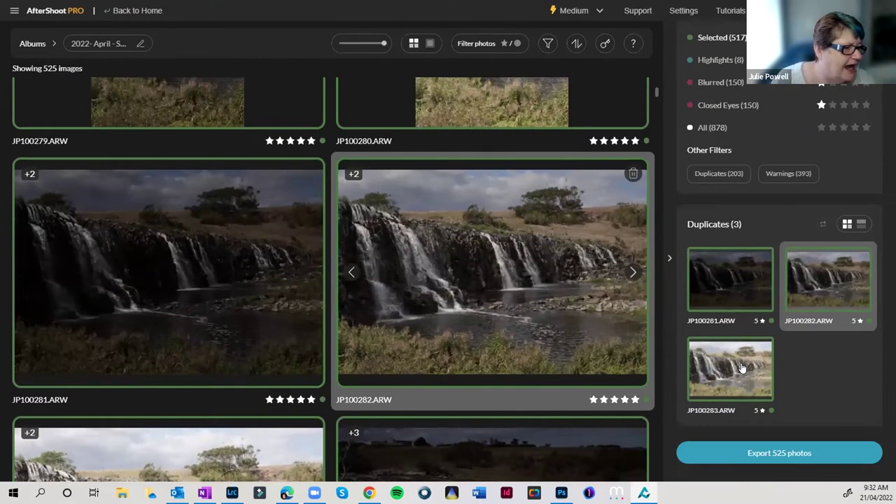
- Enlarge the waterfall shot JP100282.ARW and compare it with its brighter duplicate JP100283.ARW
double_click(468, 266)
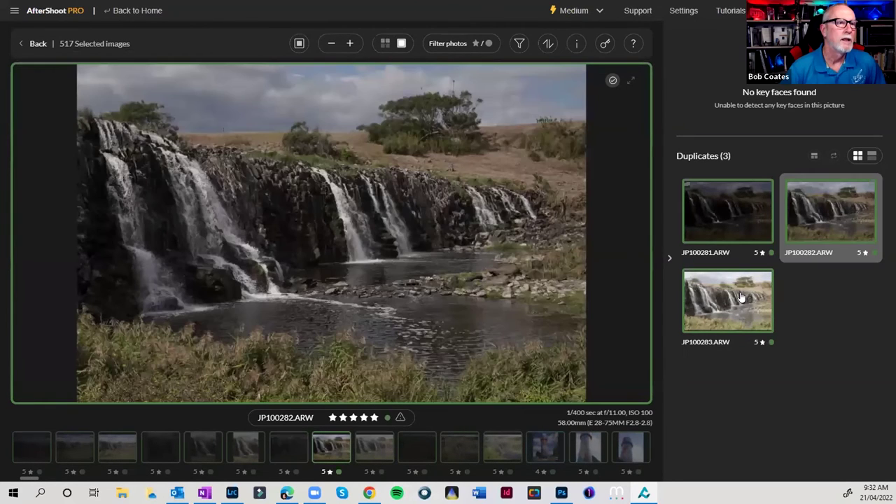
left_click(740, 297)
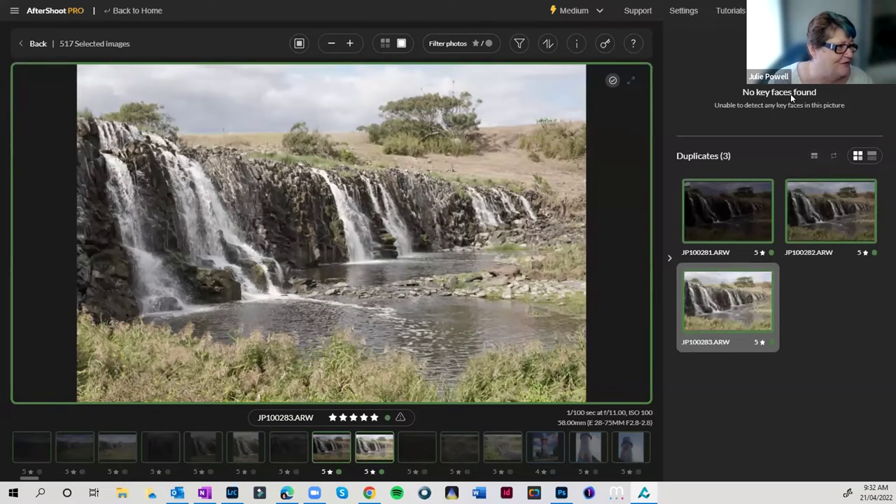
- Return to the album overview, reopen the 2022- April - SA Trip album and enlarge the lake photo DSC08343.ARW
left_click(135, 11)
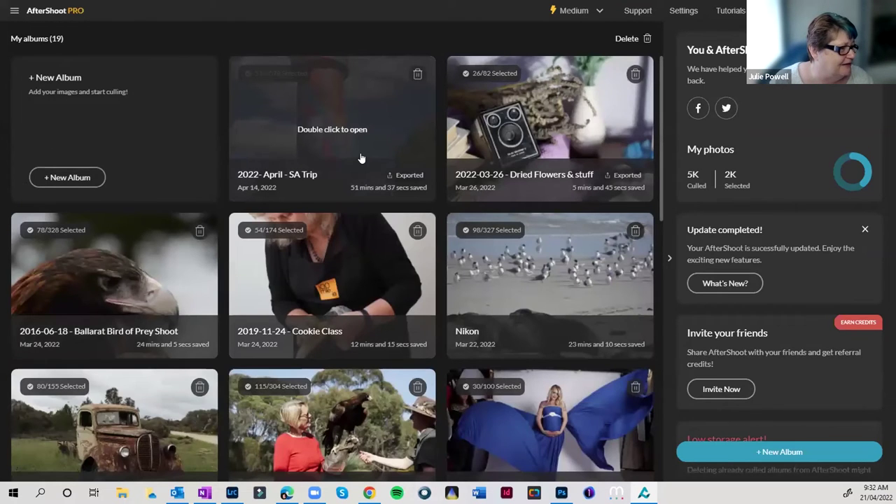
double_click(360, 154)
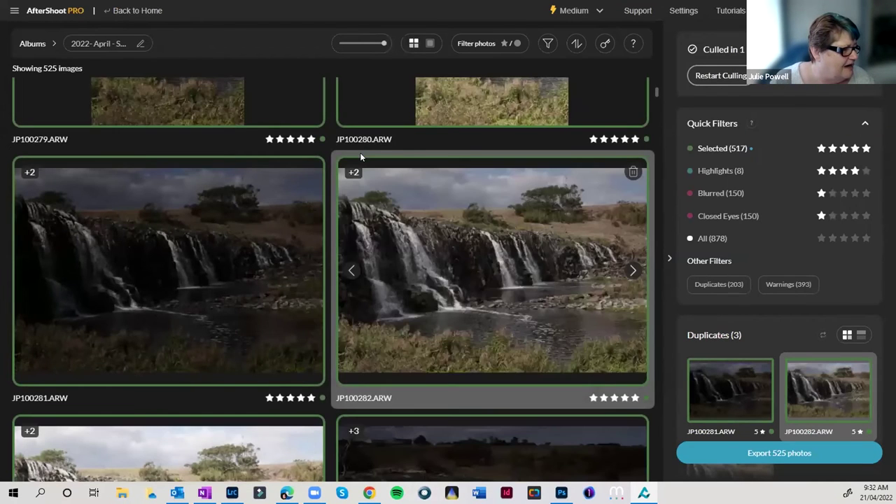
scroll(359, 157, "down", 4)
scroll(360, 157, "down", 20)
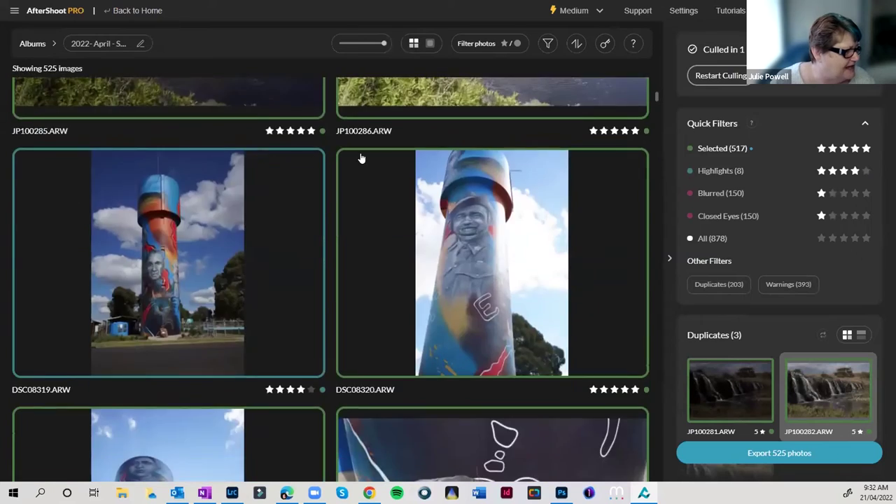
scroll(360, 157, "down", 10)
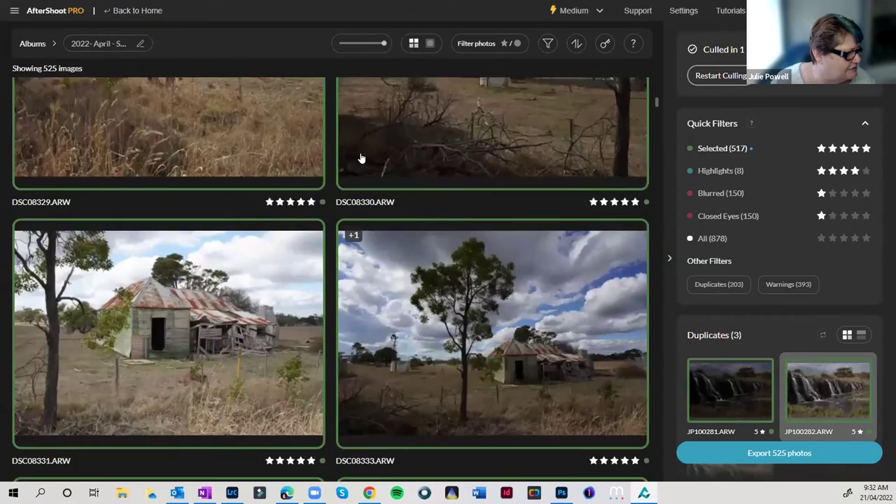
scroll(359, 157, "down", 5)
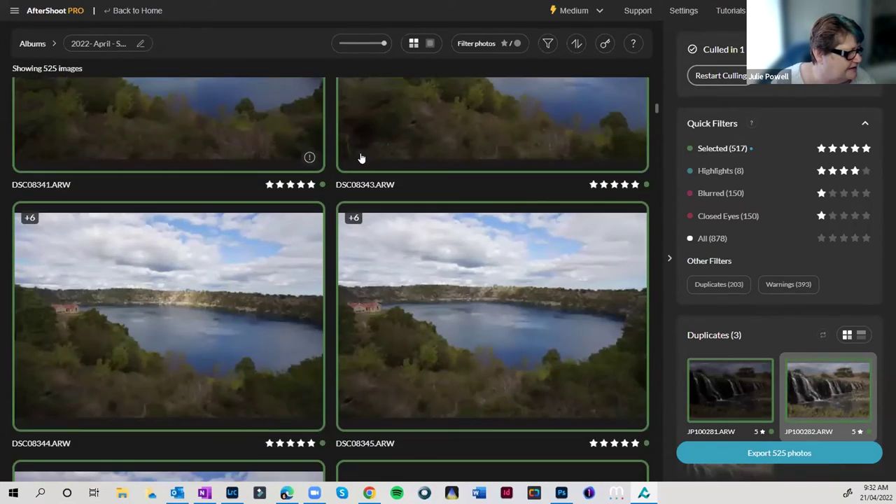
scroll(360, 157, "up", 3)
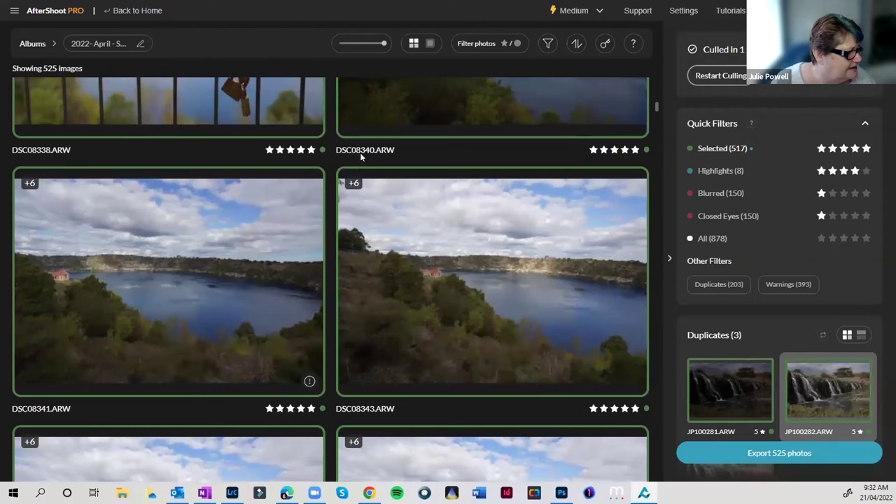
double_click(454, 248)
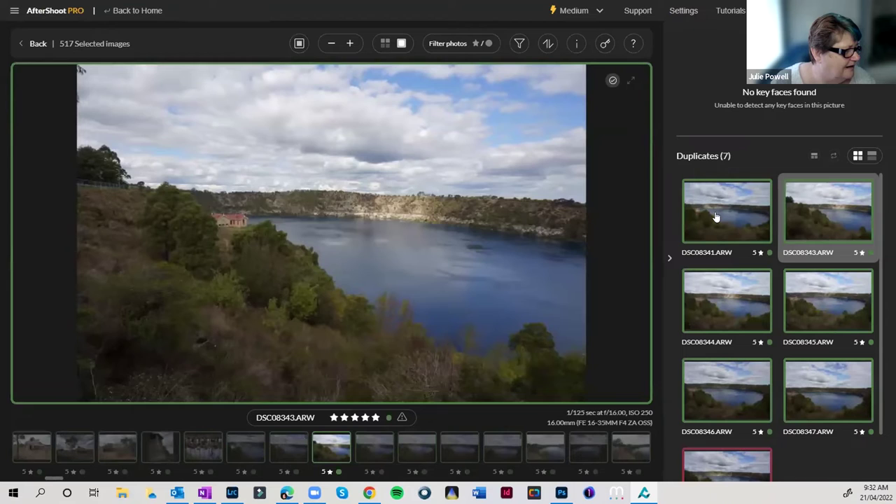
- Examine the lake photo's duplicates one by one, from DSC08341.ARW through DSC08347.ARW to the one-star DSC08342.ARW
left_click(716, 216)
left_click(809, 218)
left_click(723, 299)
left_click(797, 302)
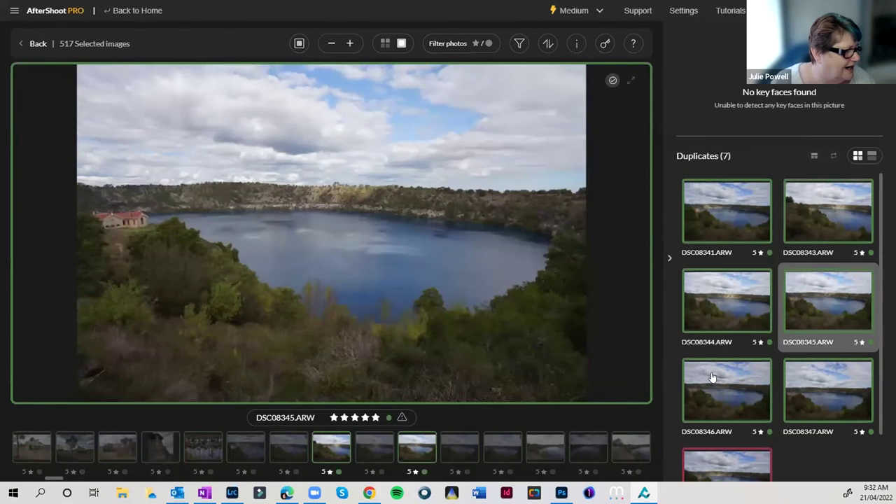
left_click(715, 381)
left_click(825, 383)
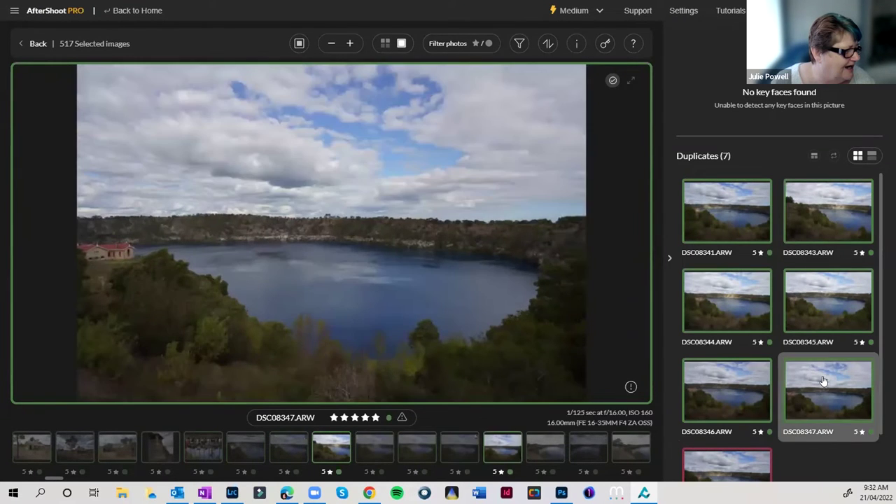
scroll(709, 378, "down", 1)
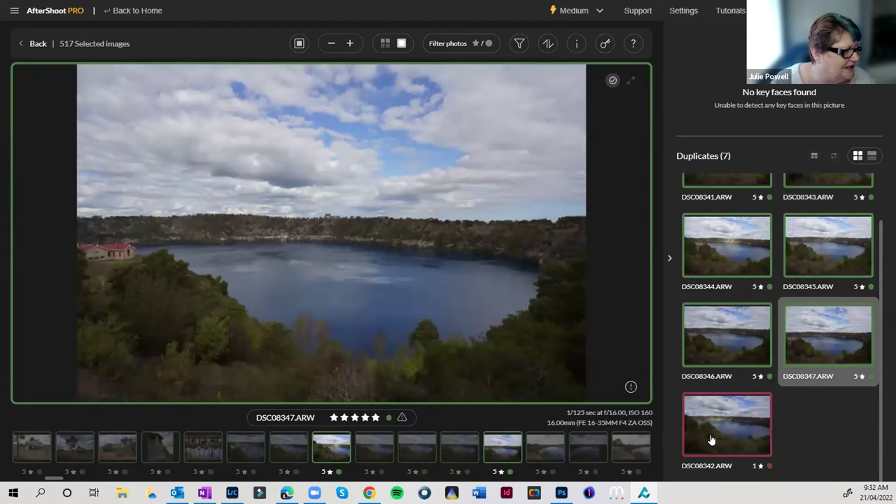
left_click(710, 438)
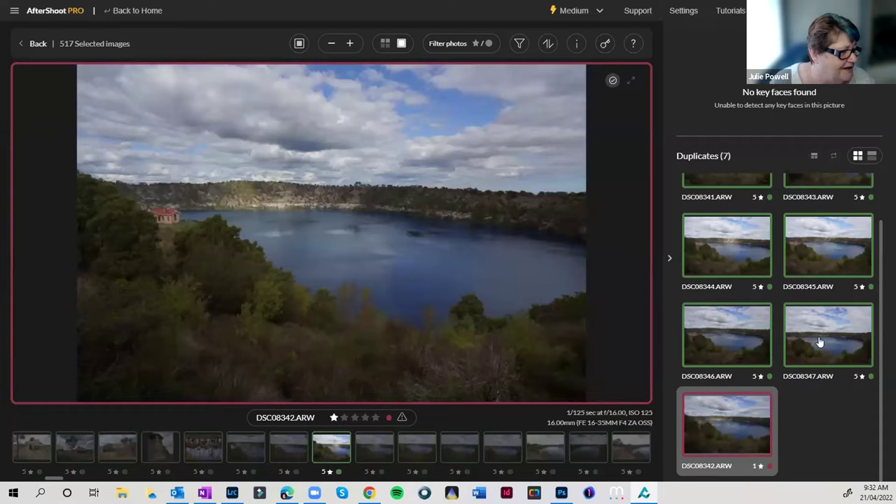
- Compare the rejected lake shot DSC08342.ARW with the selected duplicates again, ending on DSC08347.ARW
left_click(720, 336)
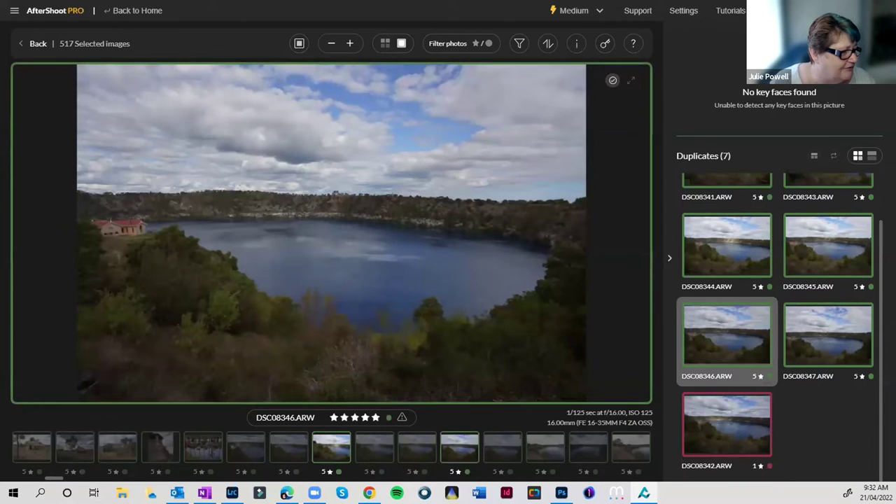
left_click(827, 340)
left_click(737, 253)
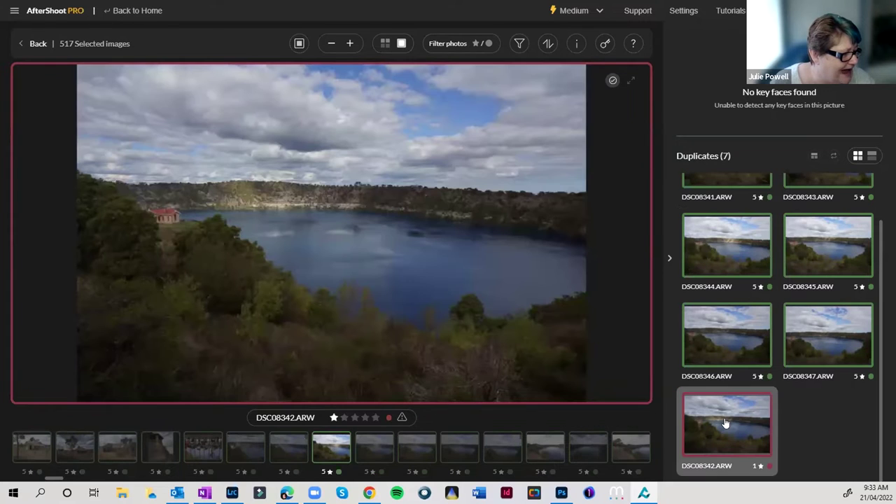
left_click(725, 423)
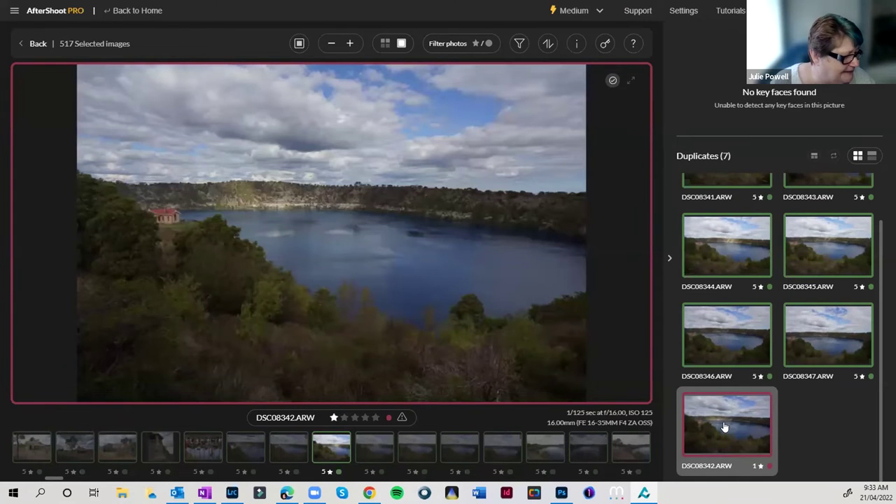
scroll(723, 425, "up", 1)
left_click(742, 196)
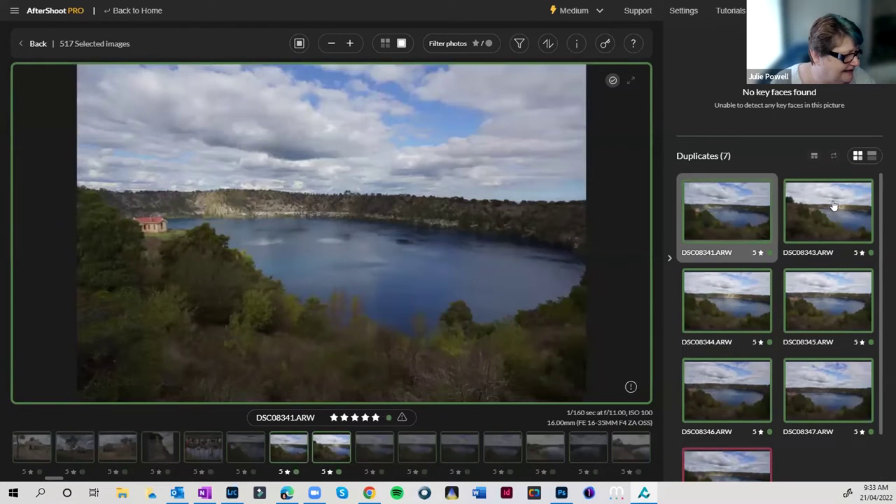
left_click(833, 205)
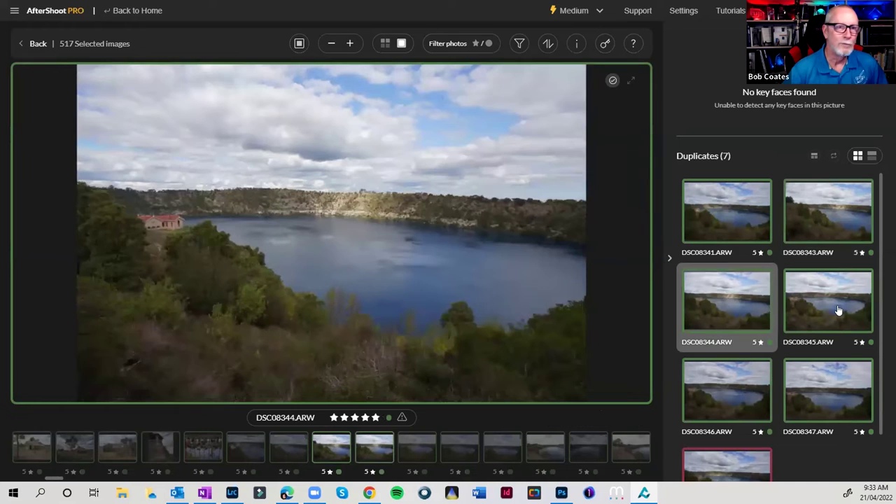
left_click(839, 310)
left_click(733, 378)
left_click(819, 389)
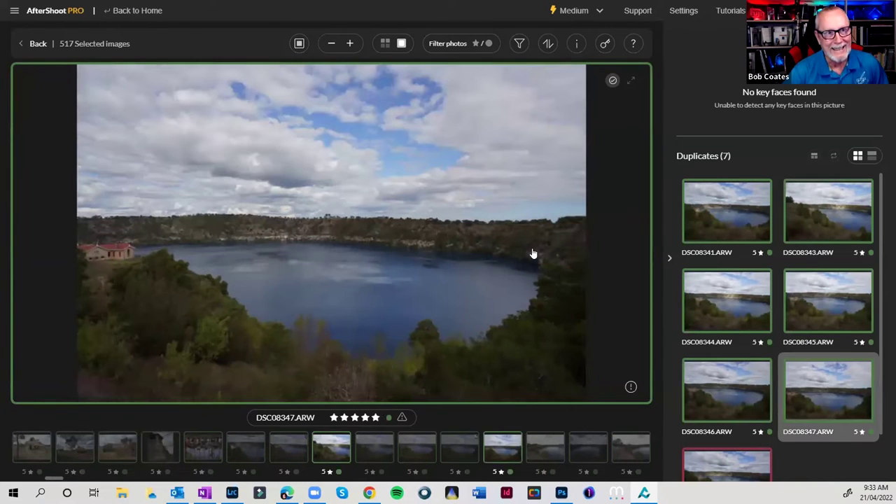
- Go back to the album grid, look through the following lake and coast photos, and enlarge the cliff shot DSC08376.ARW
left_click(31, 44)
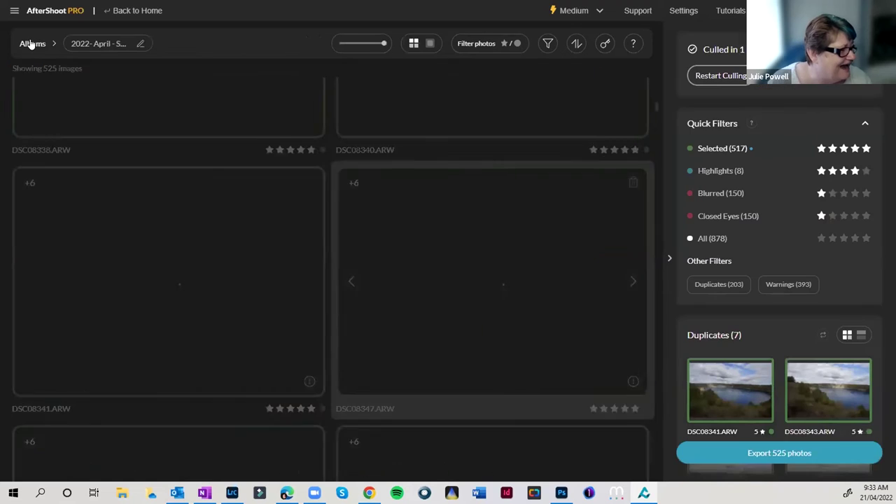
scroll(493, 214, "down", 2)
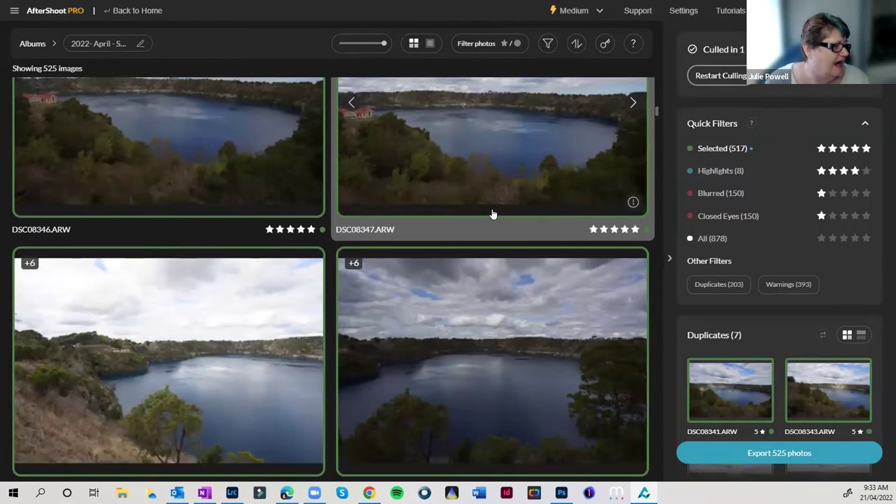
scroll(493, 214, "down", 1)
scroll(493, 214, "down", 8)
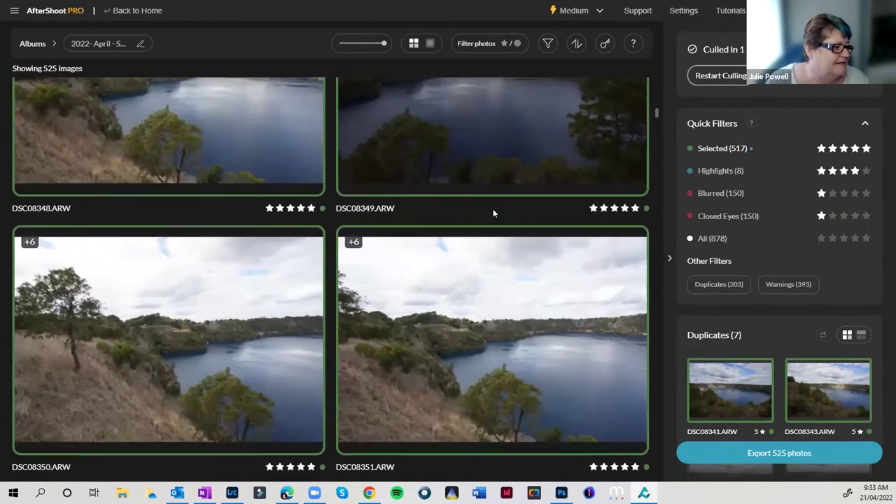
scroll(493, 214, "down", 4)
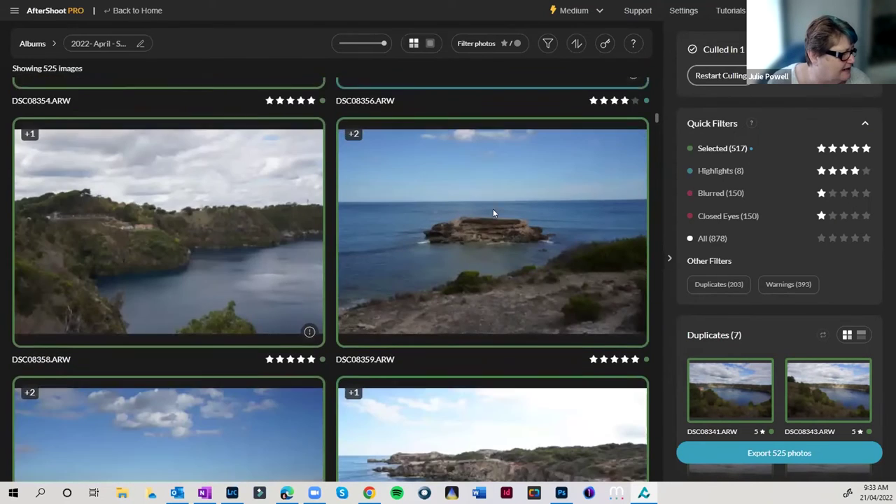
scroll(493, 214, "down", 6)
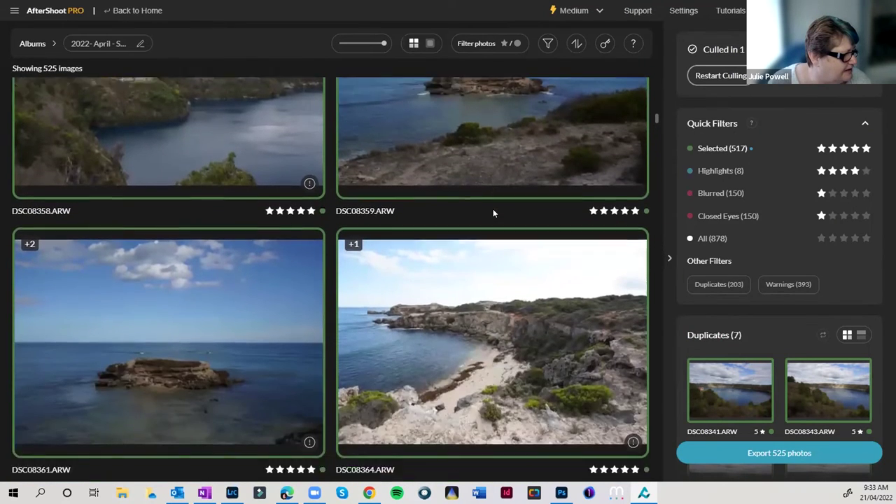
scroll(493, 214, "down", 4)
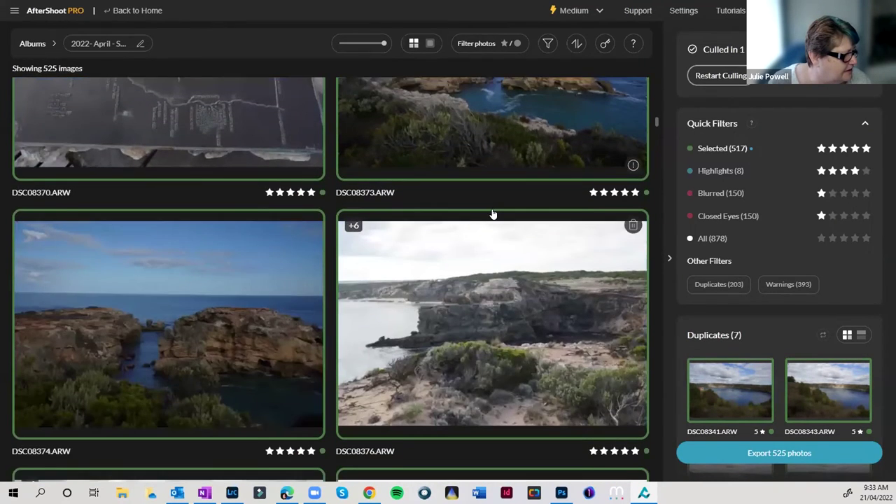
scroll(493, 214, "down", 2)
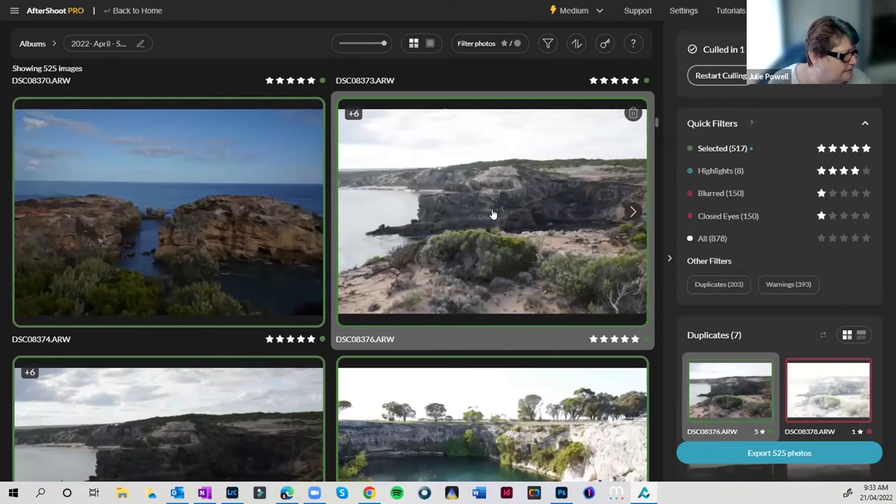
double_click(530, 239)
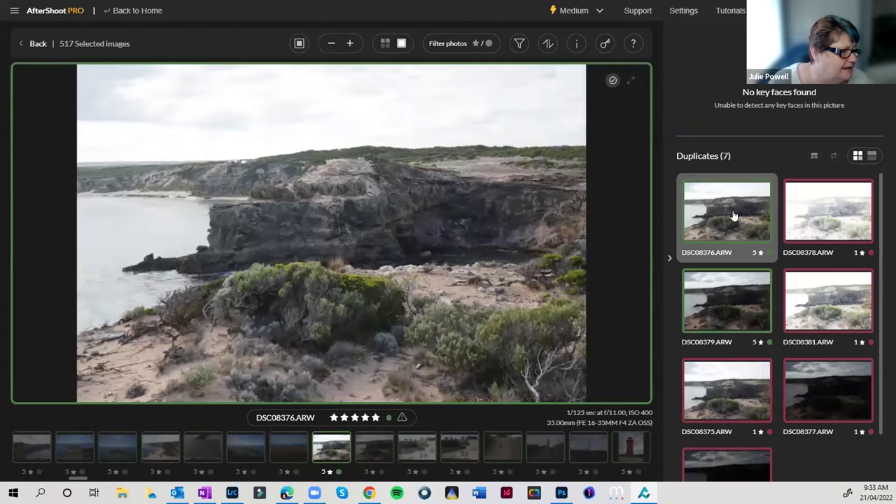
- Compare the cliff shot DSC08376.ARW with its overexposed duplicate DSC08378.ARW and rate DSC08378.ARW five stars
key("Right")
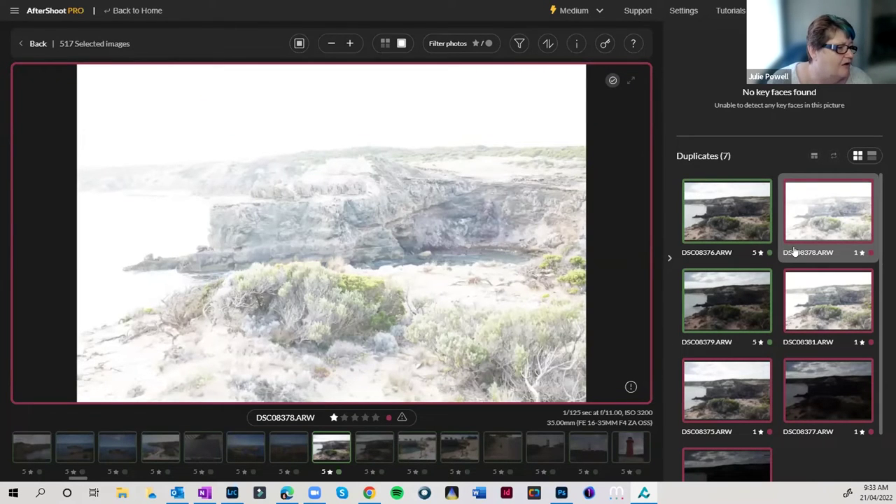
left_click(731, 217)
left_click(798, 221)
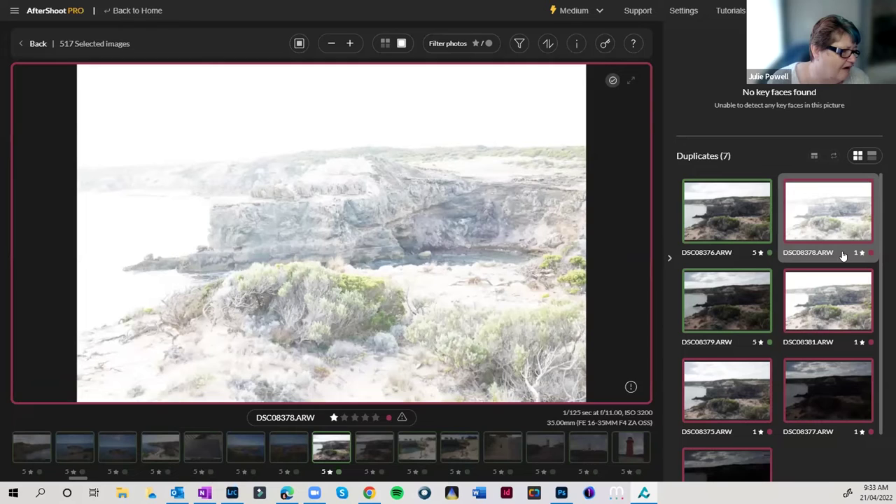
key("5")
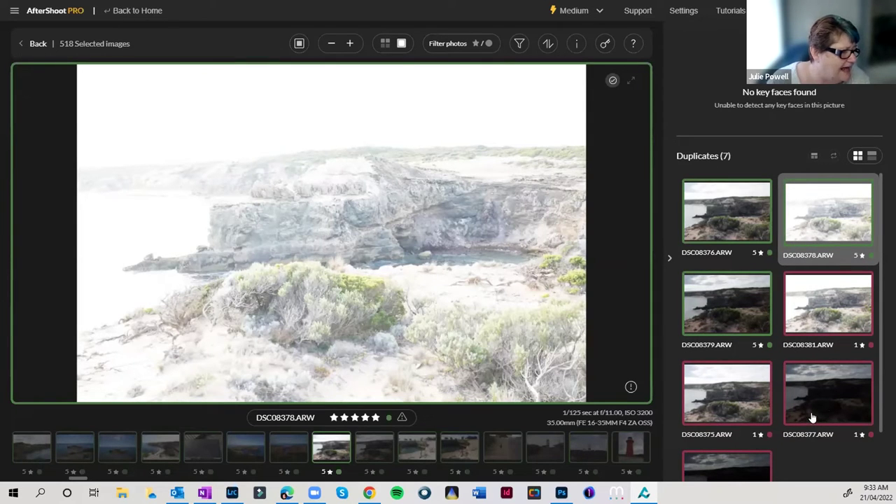
- Review DSC08376.ARW again and mark its very dark duplicate DSC08377.ARW as selected
left_click(714, 232)
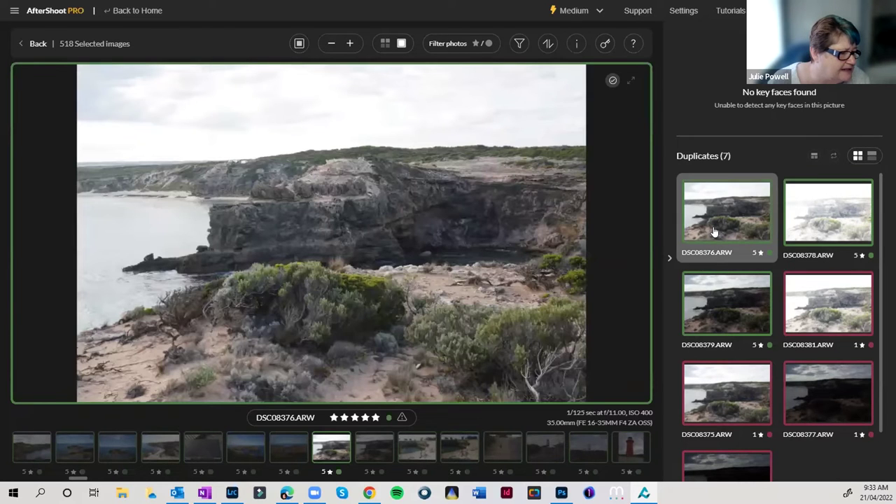
left_click(814, 414)
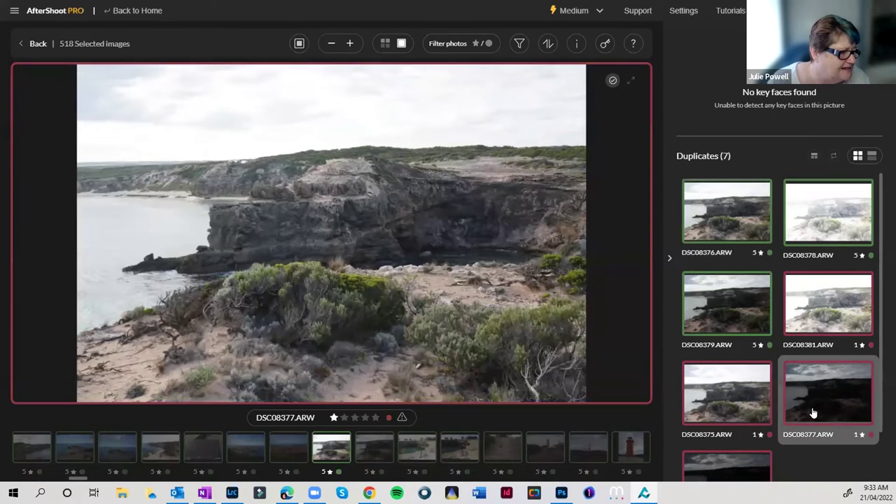
key("p")
- Compare the exposures of the cliff duplicates DSC08378.ARW, DSC08379.ARW and DSC08381.ARW
left_click(800, 226)
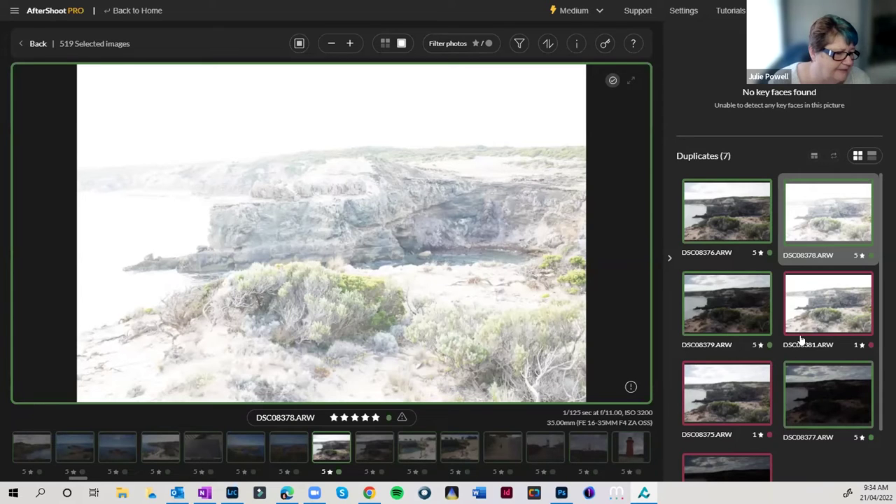
left_click(707, 299)
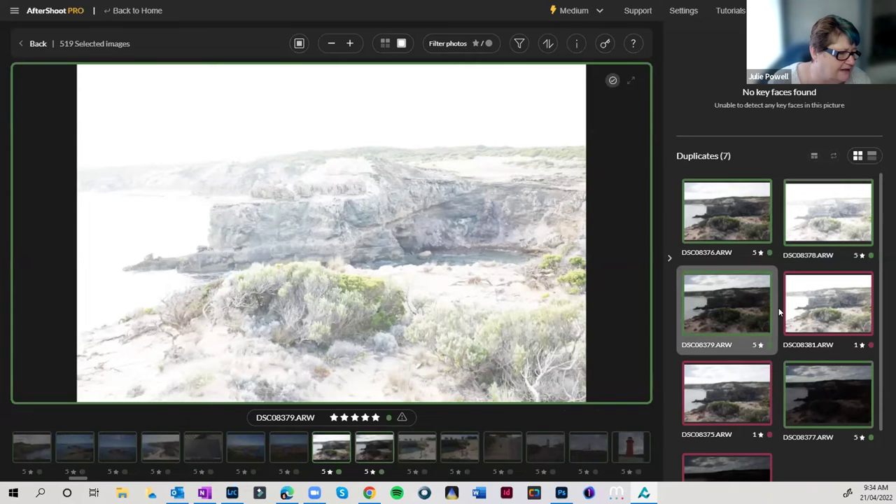
left_click(798, 308)
left_click(684, 301)
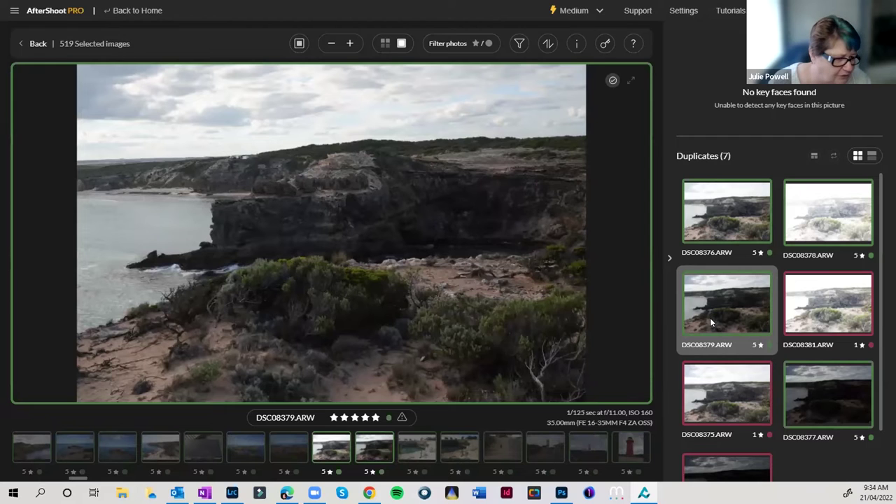
- Rate the overexposed cliff duplicate DSC08381.ARW five stars, return to the album grid and save the changes
left_click(804, 319)
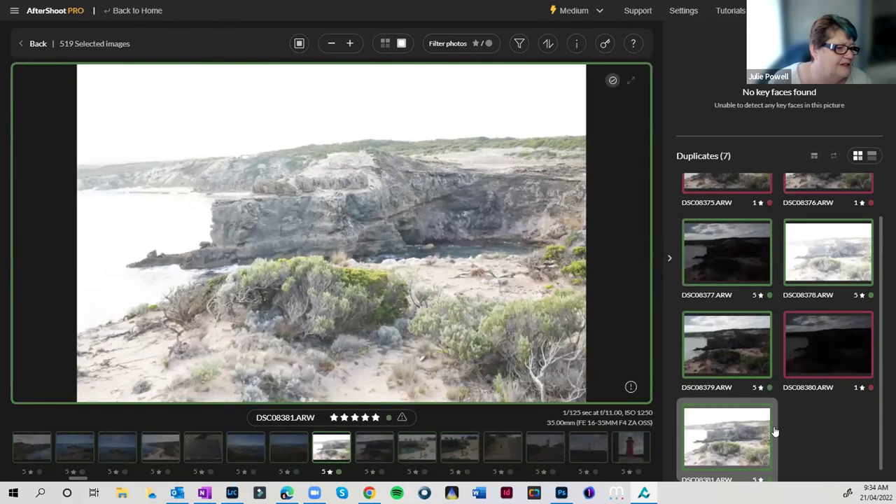
scroll(775, 432, "up", 1)
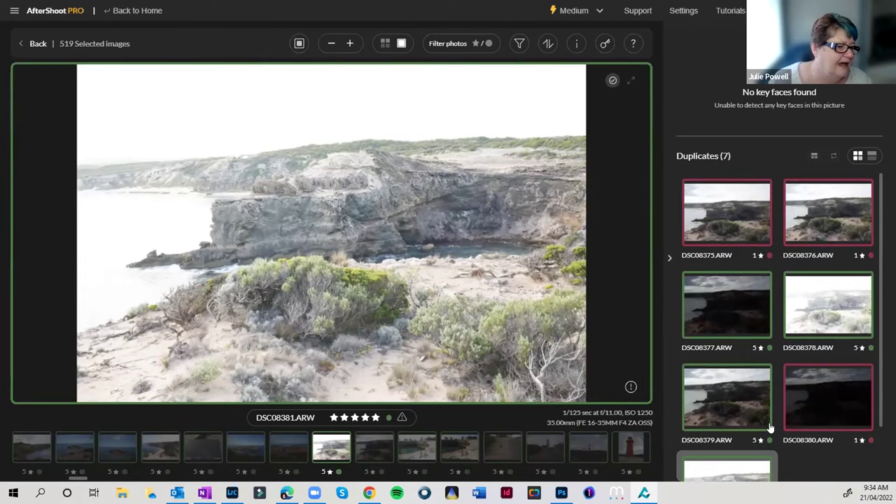
scroll(770, 426, "down", 1)
scroll(767, 420, "up", 1)
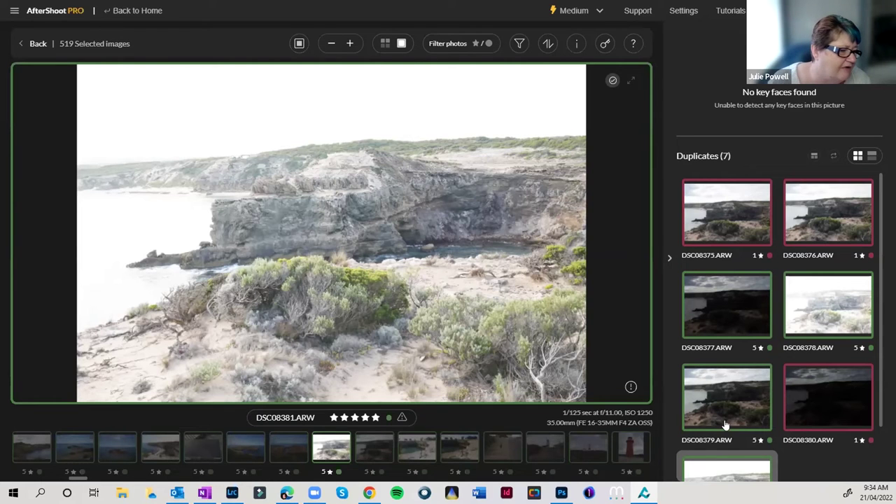
scroll(736, 418, "down", 1)
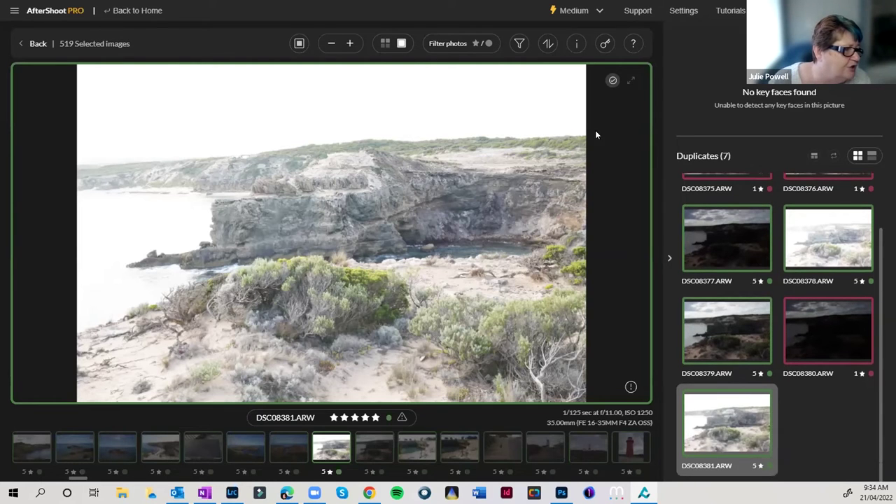
left_click(33, 44)
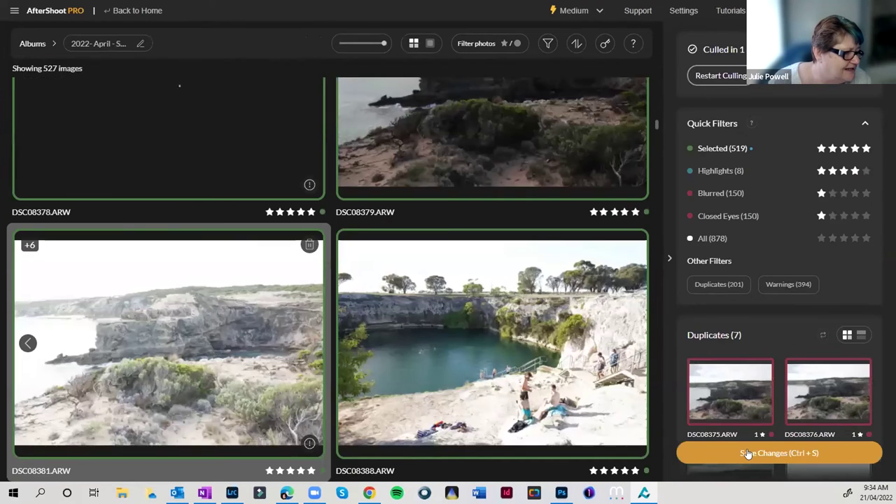
left_click(773, 454)
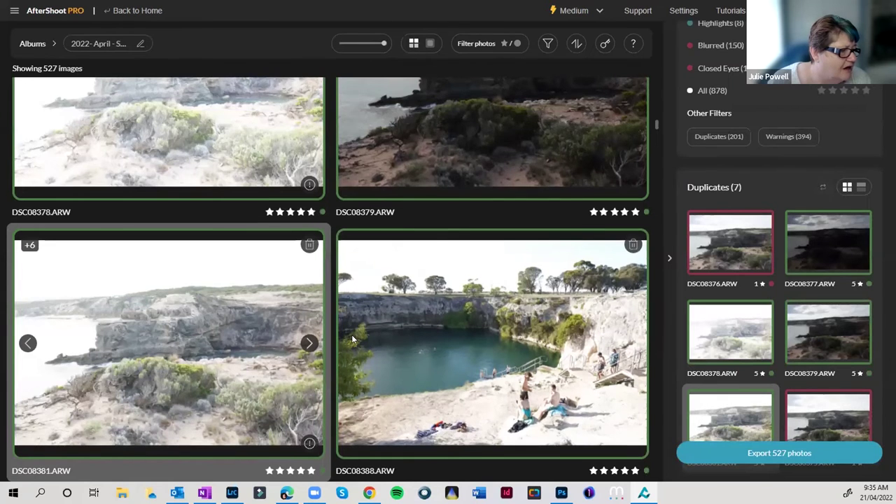
- Check the swimming lake photos DSC08388.ARW and DSC08389.ARW in the album grid for related duplicates
scroll(454, 238, "down", 2)
left_click(454, 238)
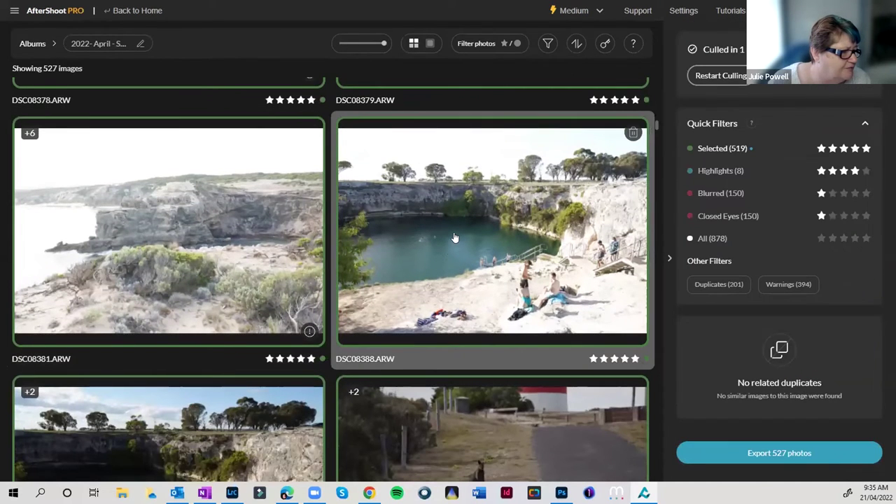
scroll(454, 238, "down", 2)
scroll(454, 238, "up", 2)
scroll(454, 238, "down", 4)
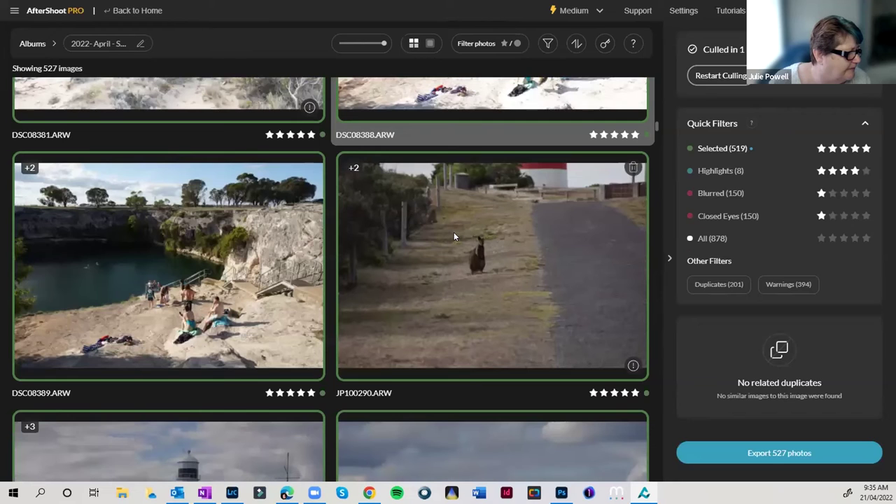
left_click(180, 264)
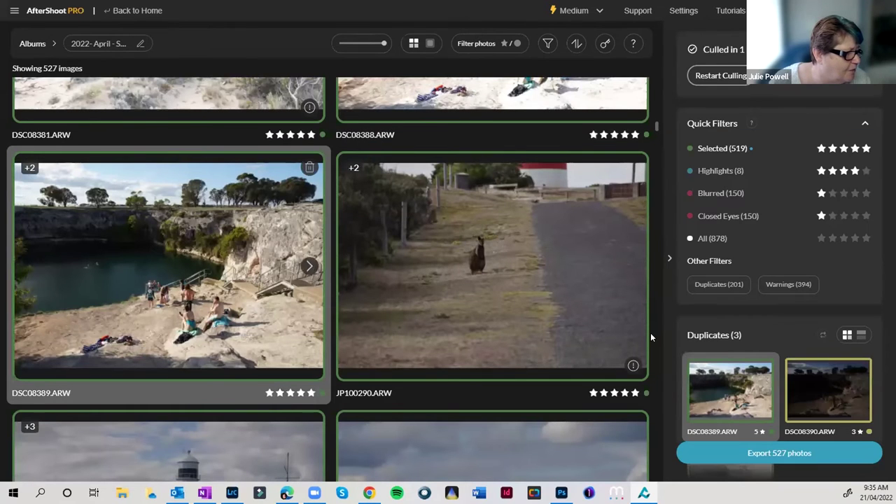
scroll(650, 333, "down", 2)
scroll(819, 388, "down", 2)
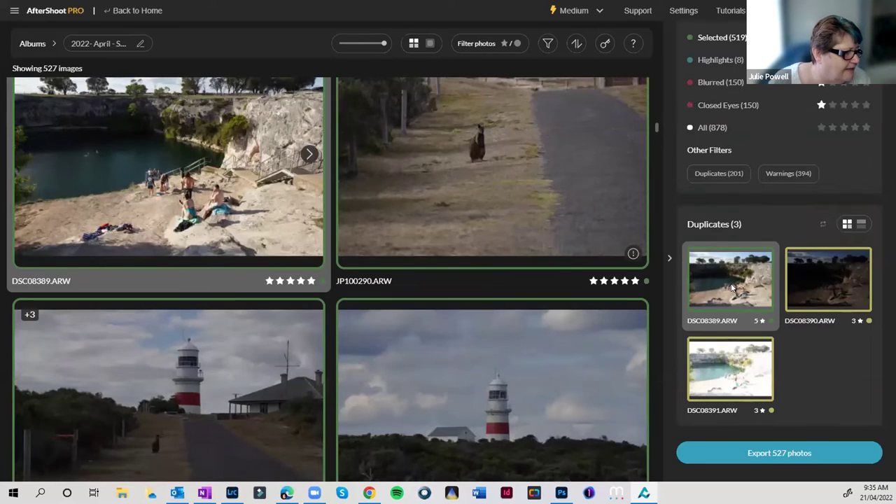
- Enlarge the lake duplicates DSC08391.ARW, DSC08389.ARW and DSC08390.ARW and compare their exposures
double_click(730, 369)
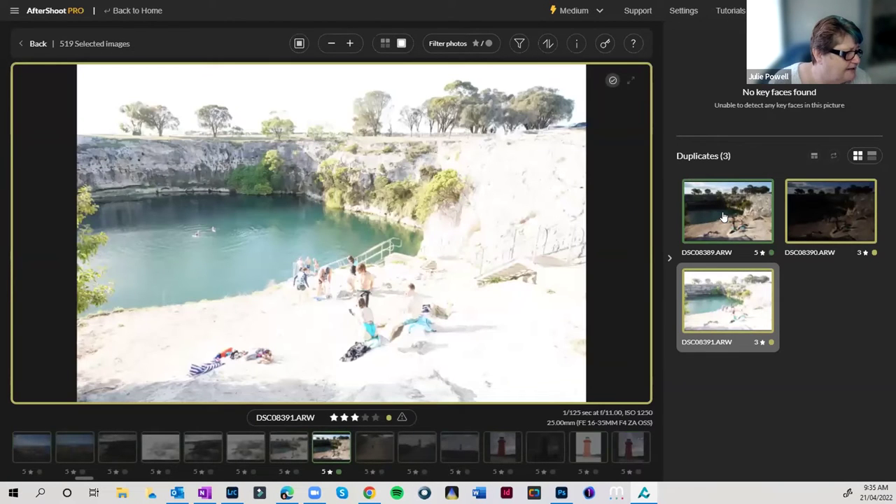
left_click(723, 218)
left_click(802, 217)
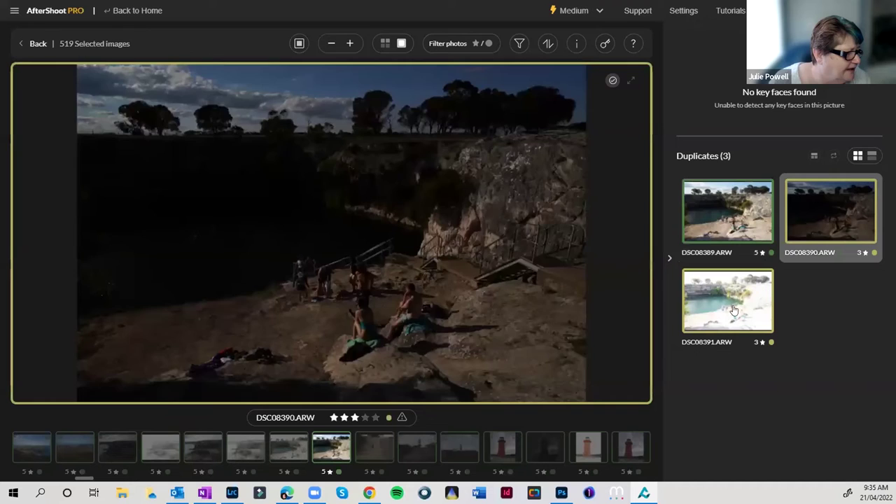
left_click(698, 309)
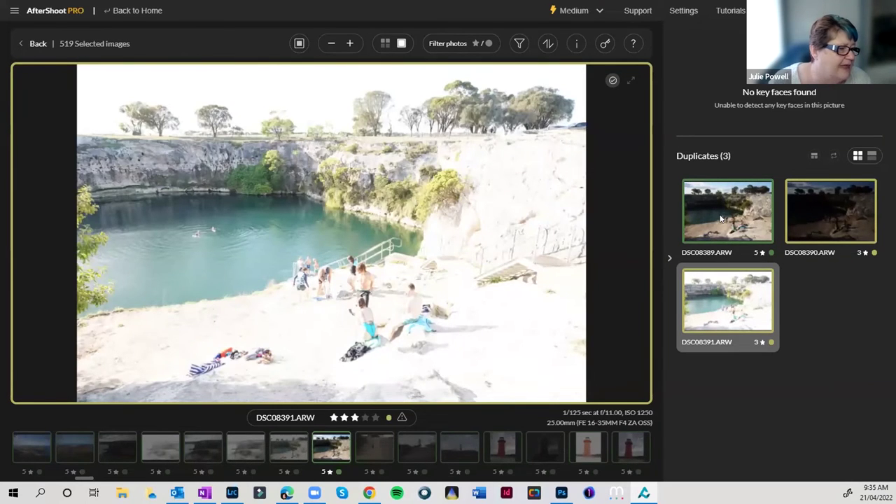
left_click(810, 193)
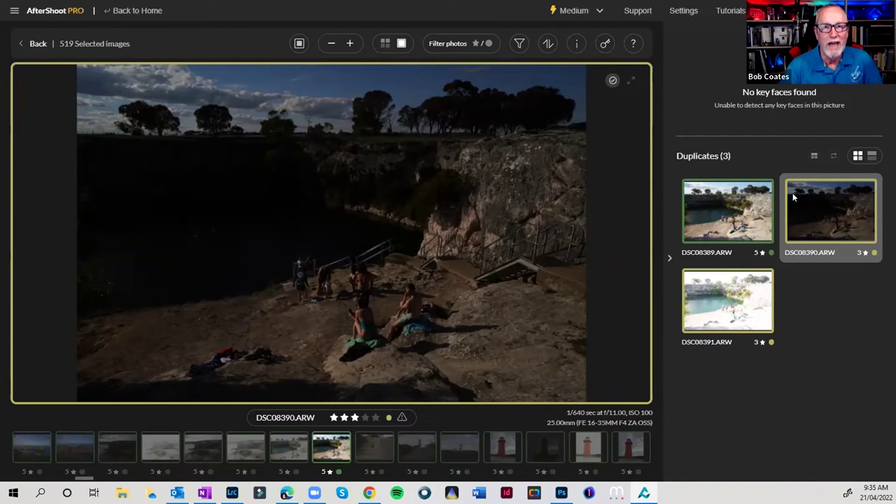
- Enlarge the wallaby photo JP100290.ARW to view its duplicates and go back to the album grid
left_click(38, 43)
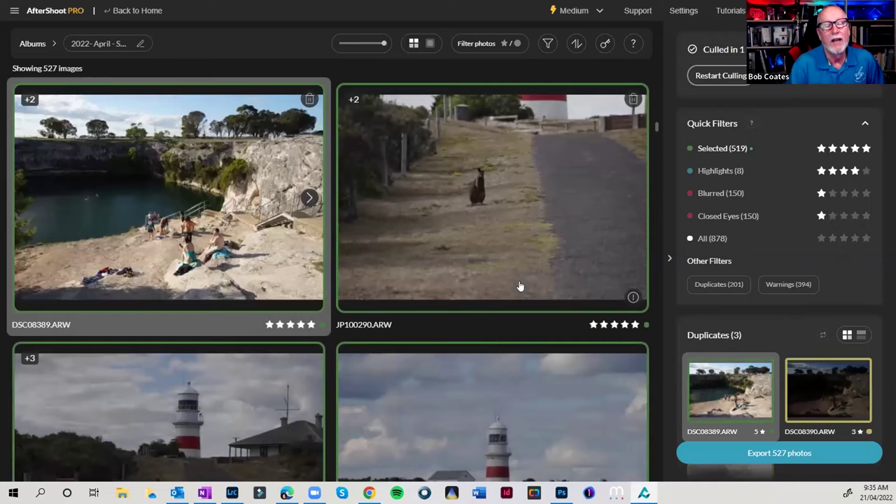
double_click(509, 238)
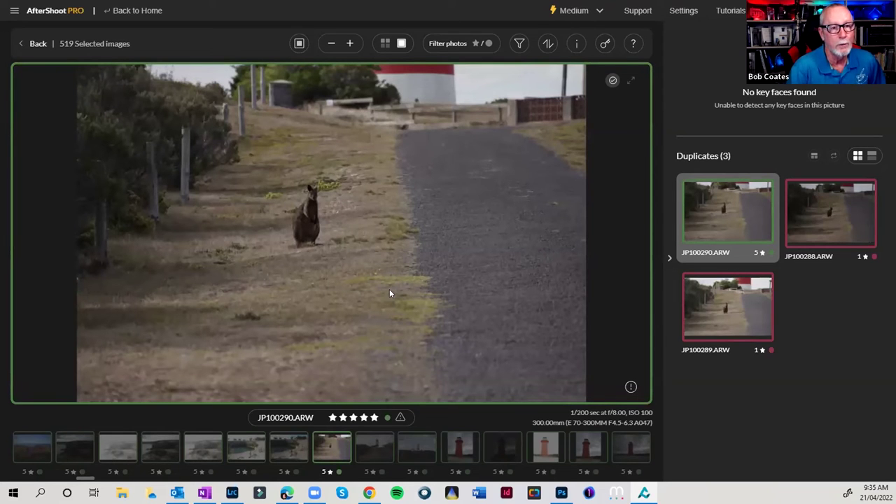
left_click(36, 43)
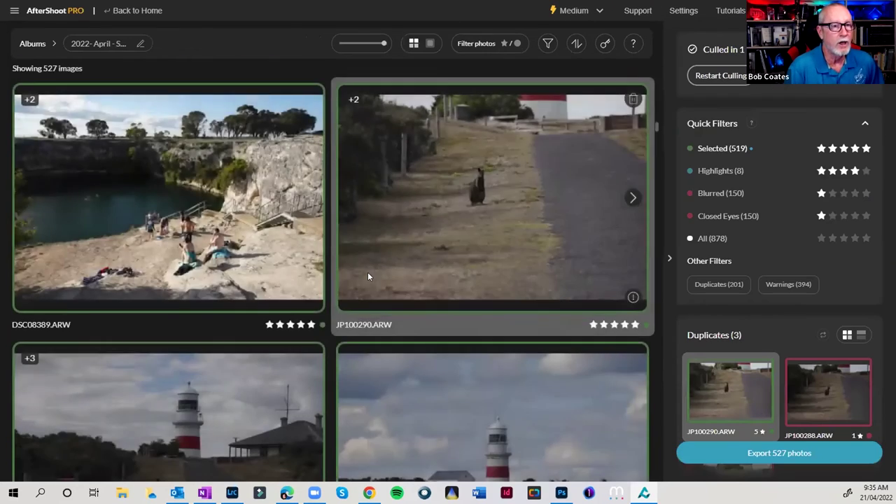
- Browse the album grid to the kangaroo photos near its end and display the duplicates of JP100600.ARW
scroll(367, 271, "down", 10)
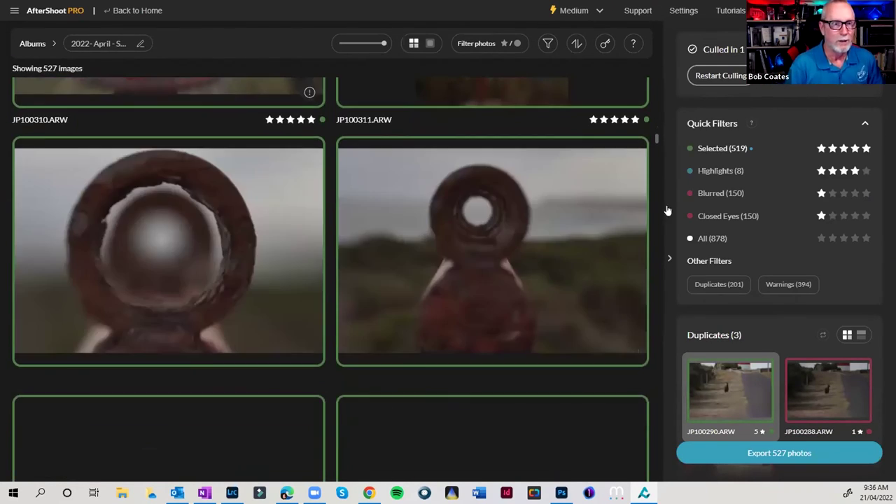
left_click_drag(658, 140, 653, 465)
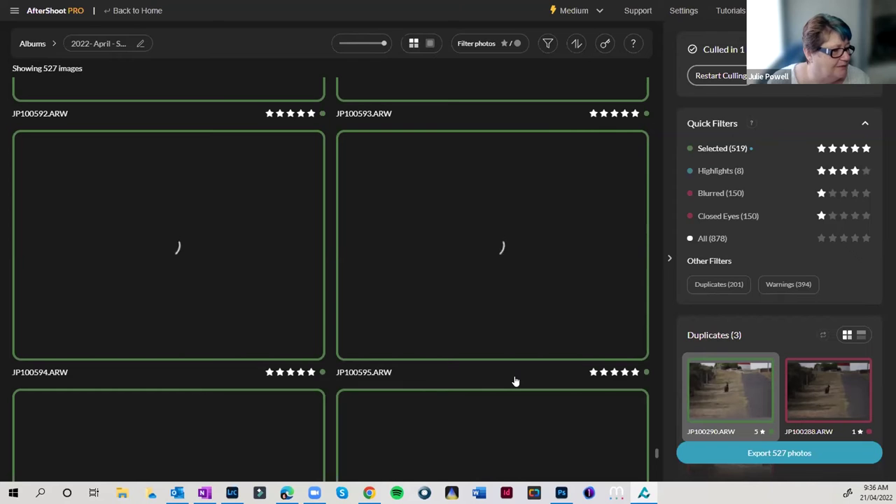
scroll(514, 381, "down", 10)
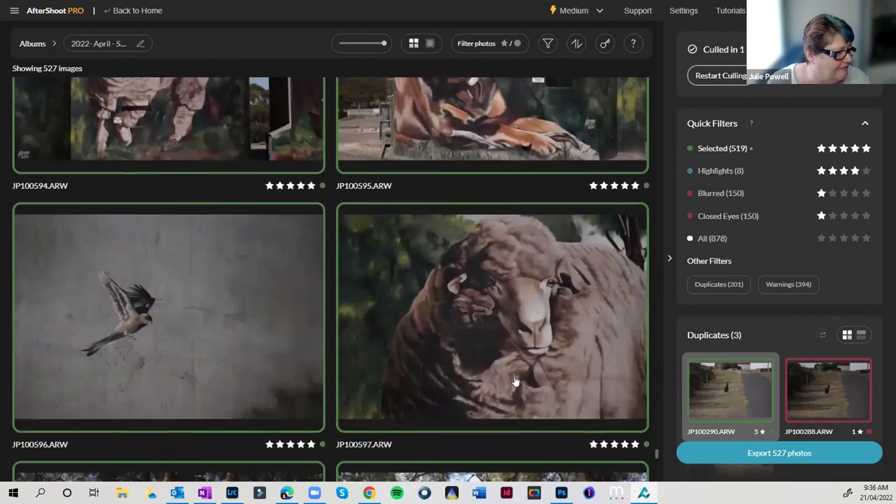
scroll(514, 381, "down", 6)
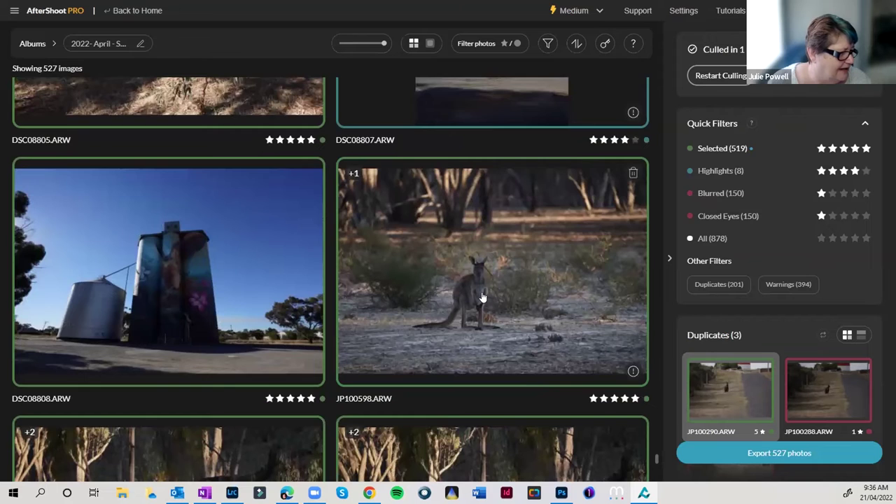
scroll(483, 305, "down", 3)
scroll(458, 345, "down", 5)
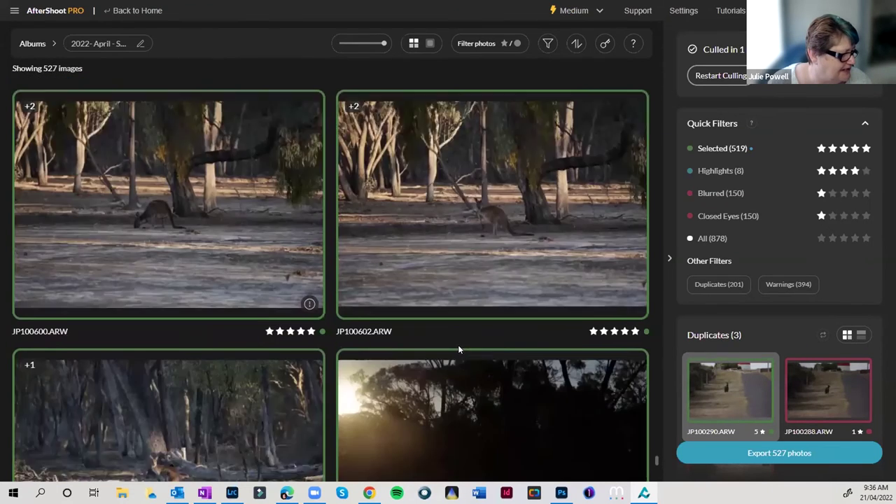
scroll(458, 345, "up", 5)
scroll(456, 350, "down", 1)
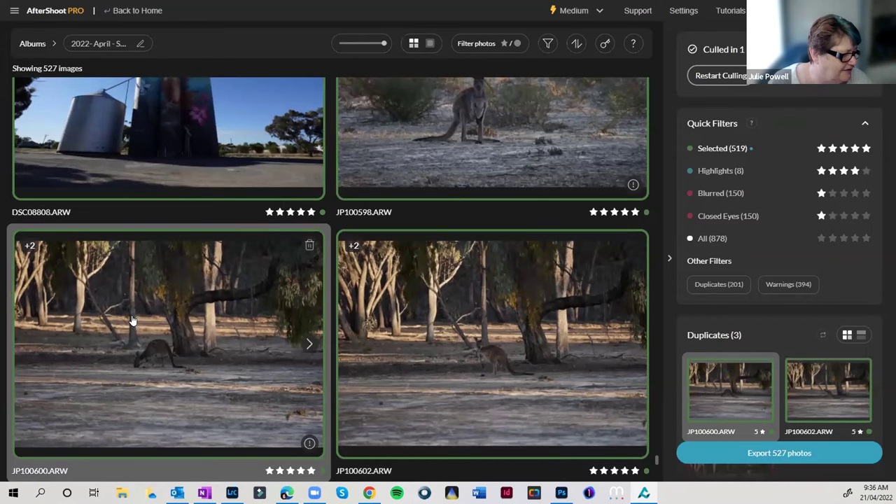
left_click(738, 365)
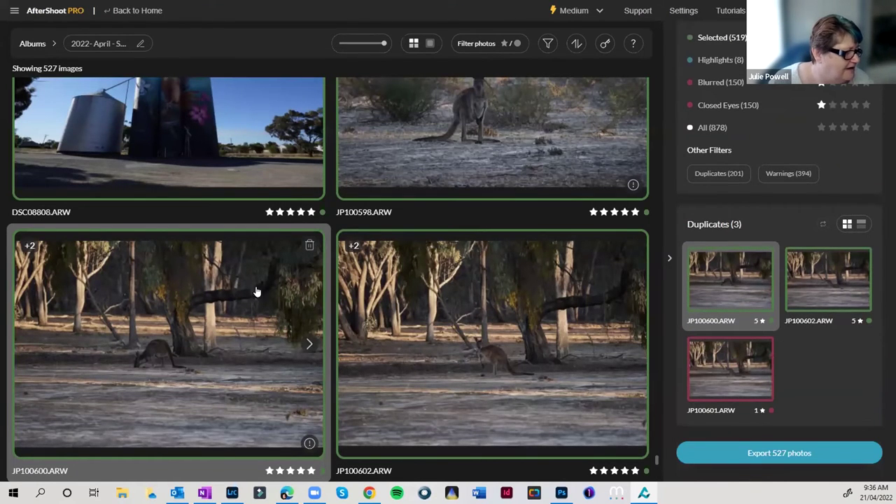
- Enlarge JP100600.ARW and compare the kangaroo's pose with the duplicates JP100602.ARW and JP100601.ARW
double_click(211, 291)
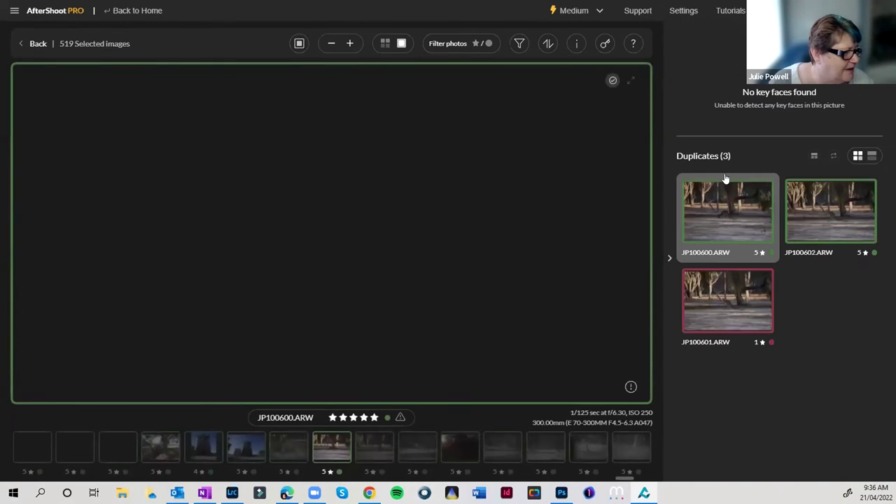
left_click(833, 215)
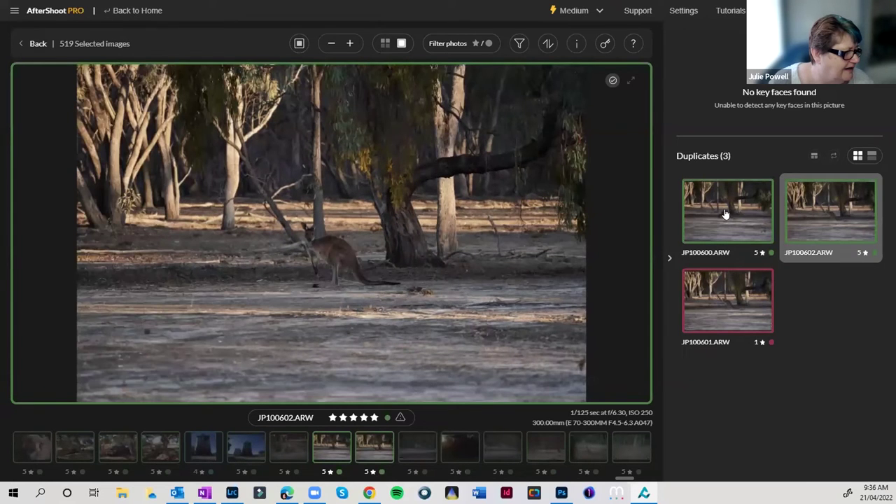
left_click(726, 216)
left_click(825, 224)
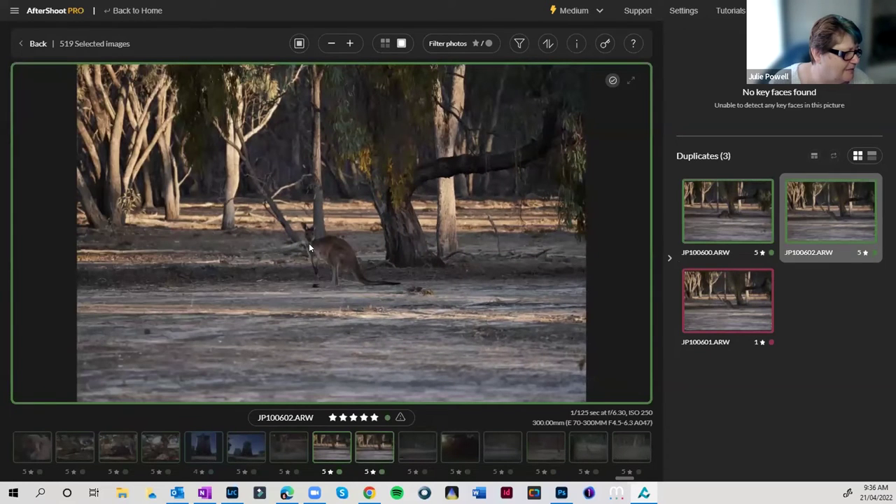
left_click(717, 308)
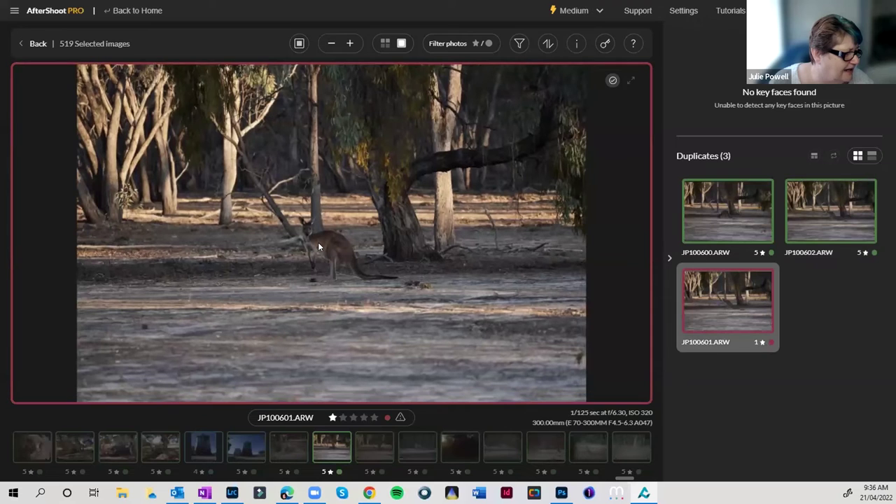
- Go to the standing kangaroo photo JP100598.ARW and compare it with its duplicate JP100599.ARW
key("Left")
key("Left")
key("Right")
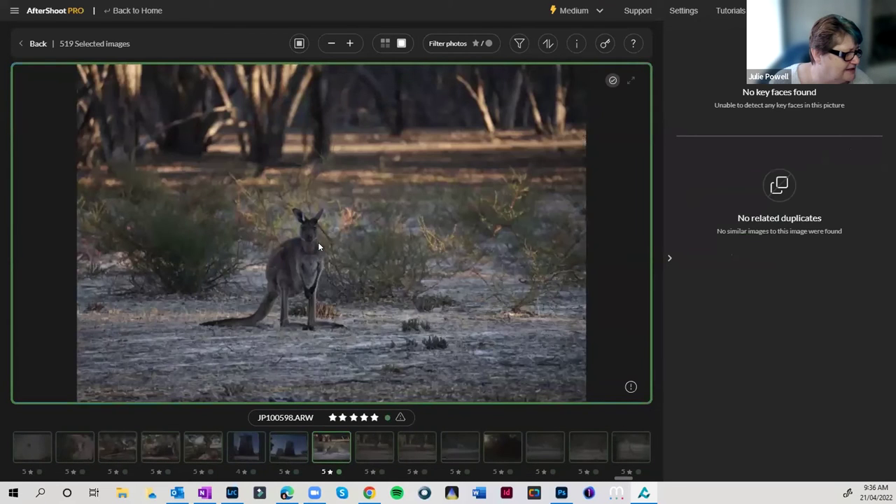
left_click(810, 222)
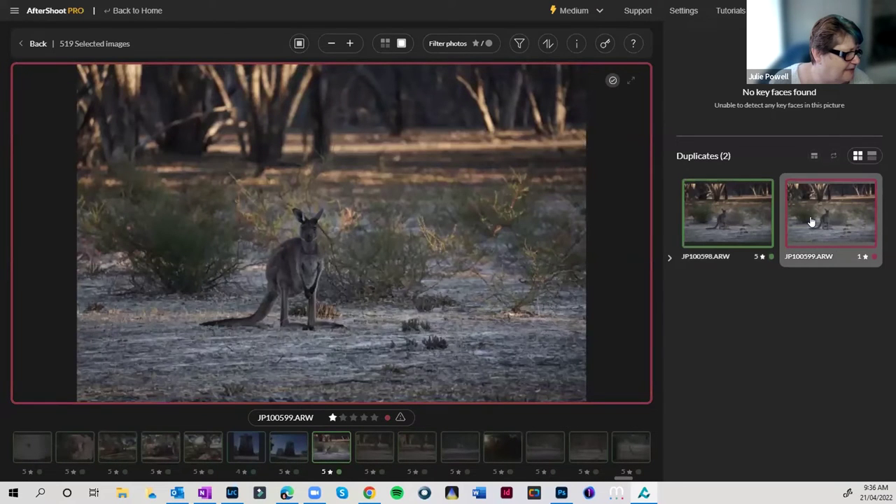
left_click(750, 223)
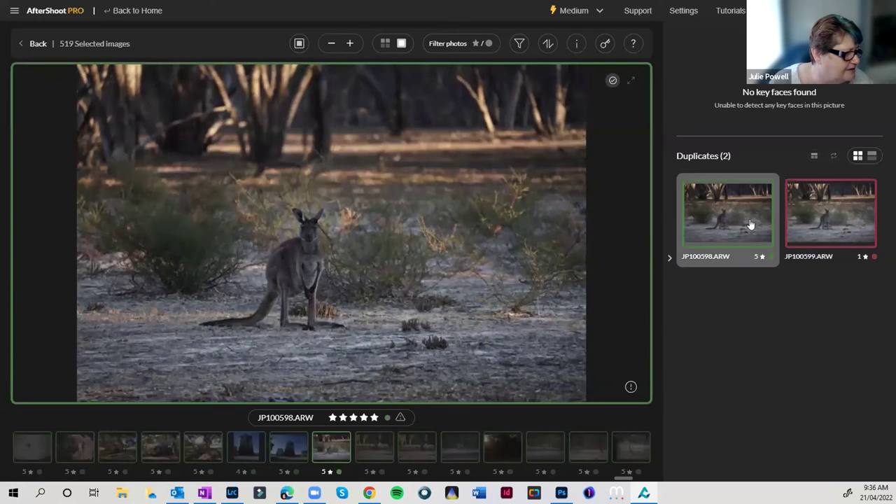
- Leave the SA Trip album after a look at the old truck photos and open the 2019-11-24 - Cookie Class album
left_click(34, 44)
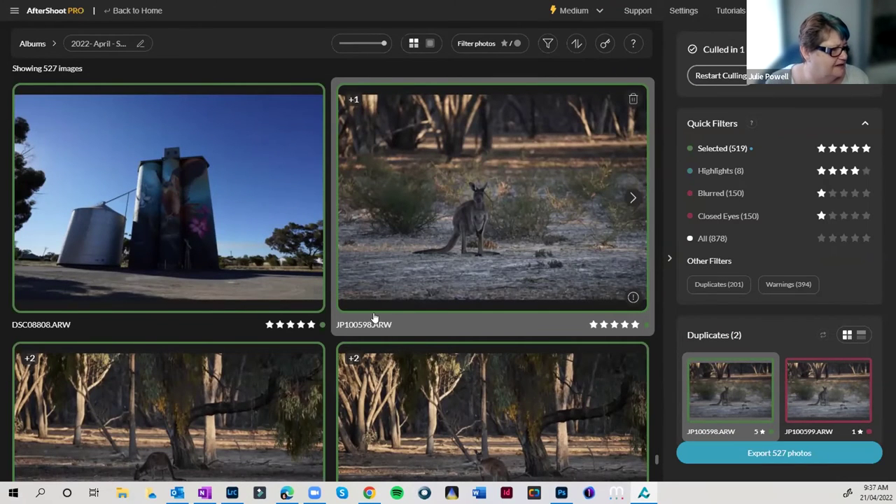
scroll(373, 317, "up", 3)
scroll(373, 315, "up", 3)
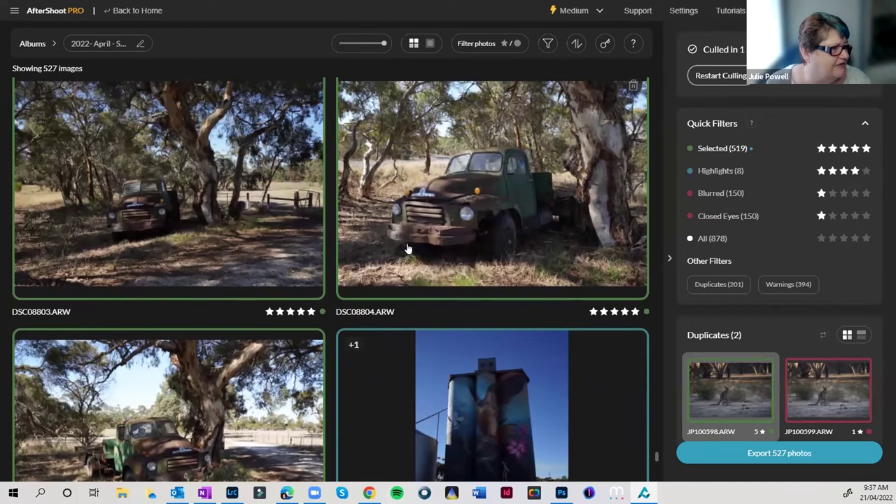
left_click(125, 12)
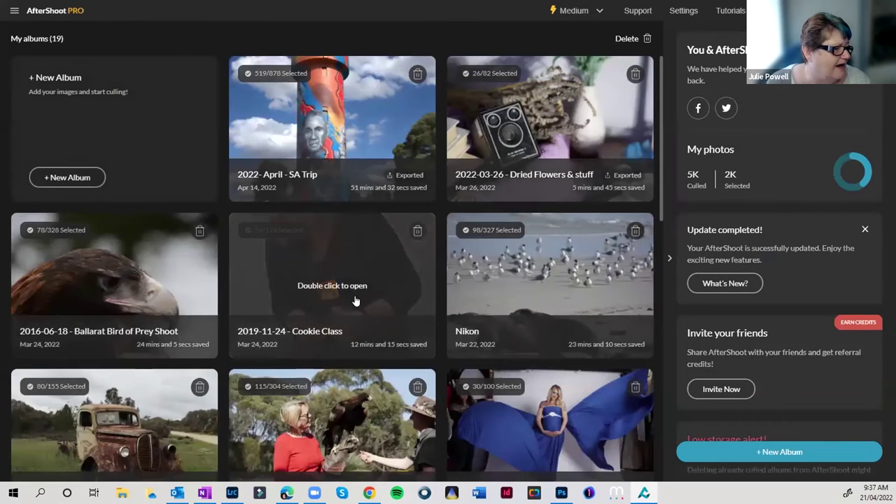
double_click(354, 301)
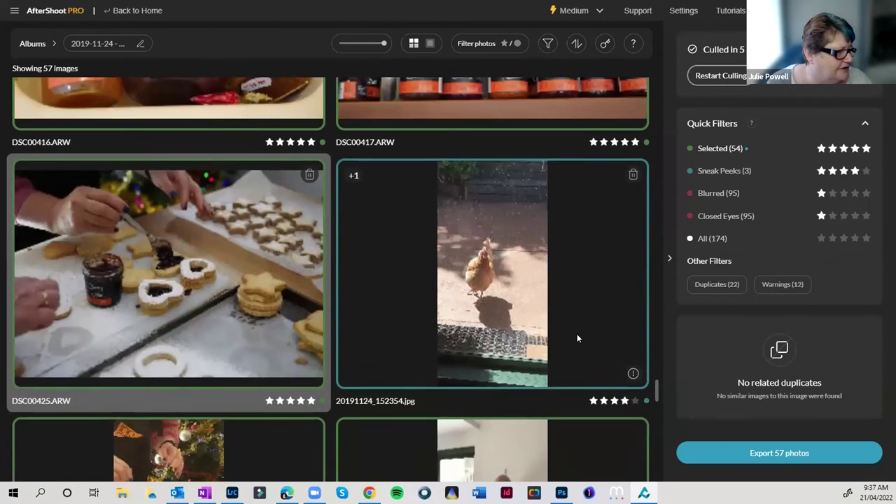
- Enlarge the rolled-dough photo DSC00399.ARW alongside its duplicate DSC00400.ARW, view DSC00407.ARW enlarged, and return to the album grid
scroll(577, 336, "up", 3)
scroll(576, 340, "down", 2)
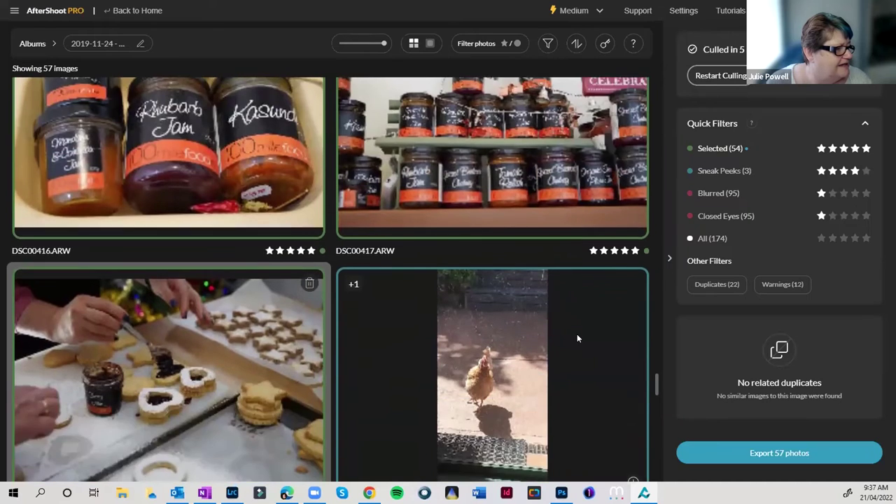
scroll(577, 339, "up", 5)
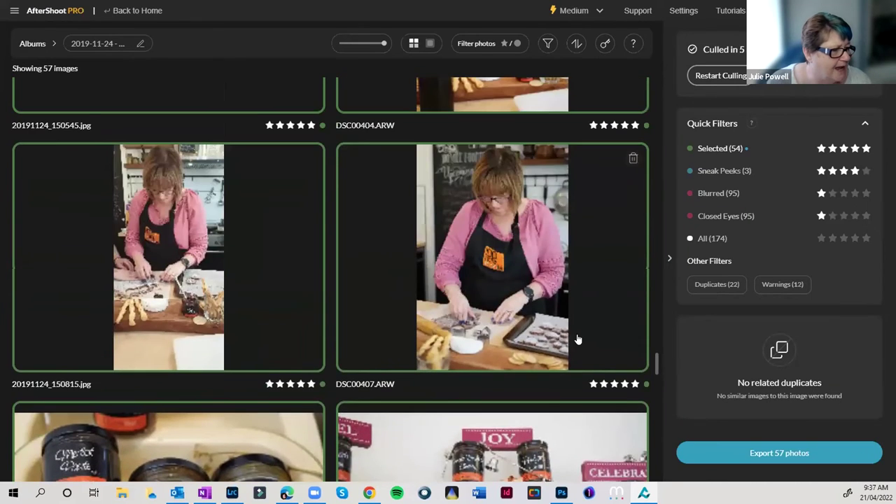
scroll(576, 339, "up", 3)
scroll(577, 340, "up", 4)
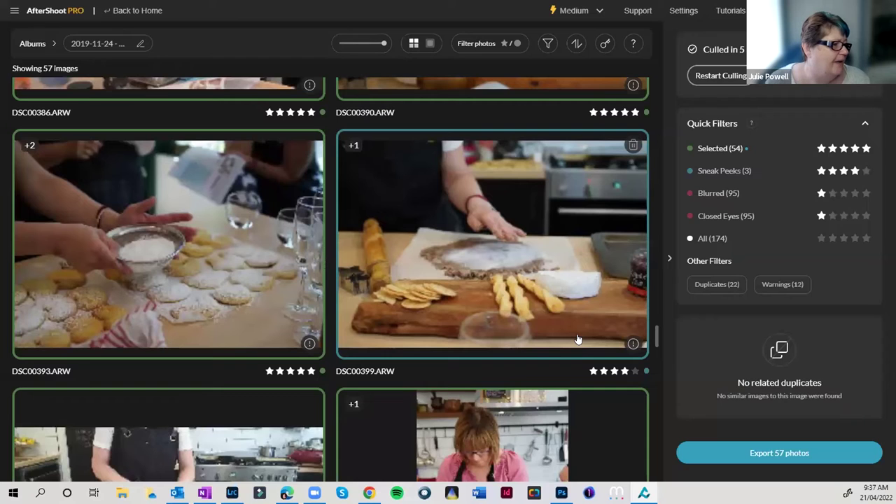
scroll(578, 339, "up", 2)
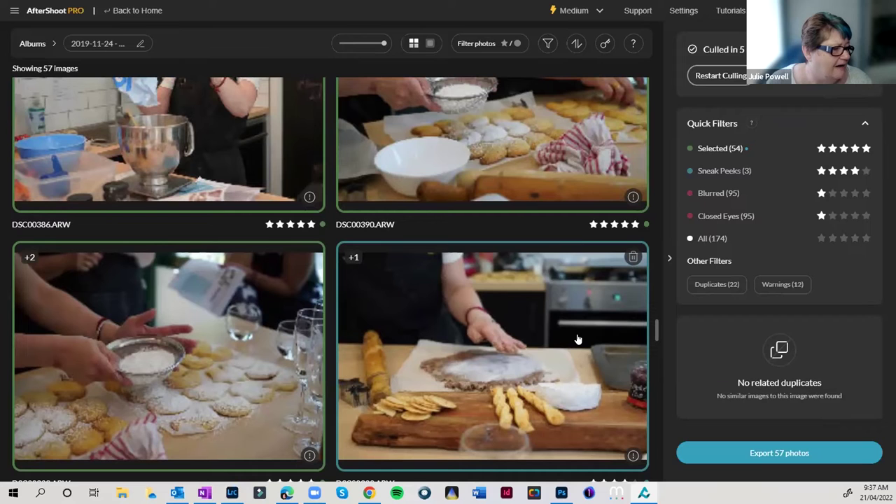
left_click(494, 321)
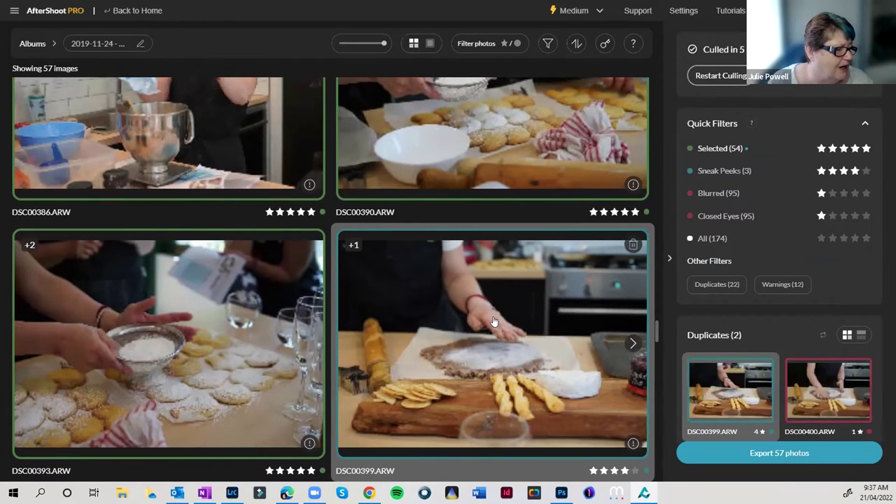
double_click(493, 321)
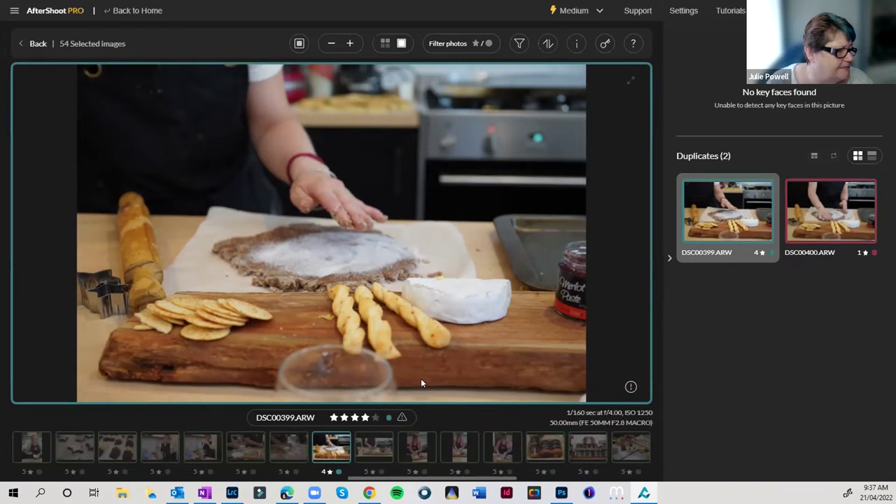
left_click(494, 451)
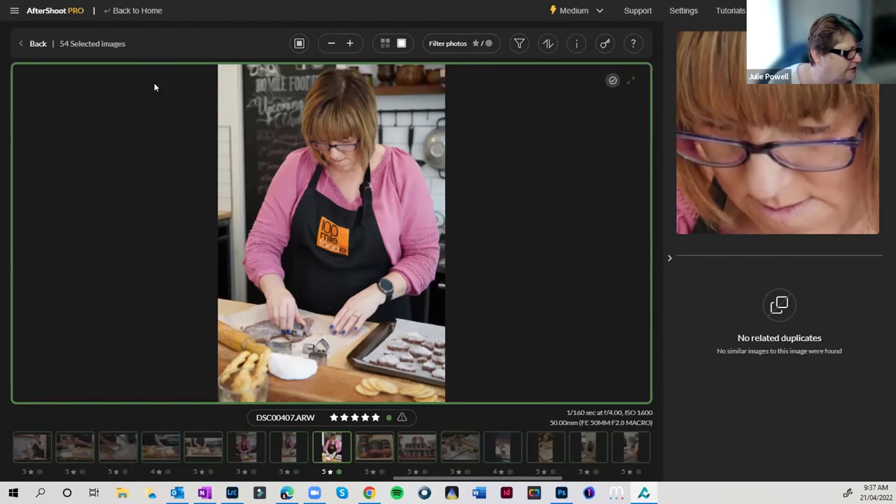
left_click(37, 43)
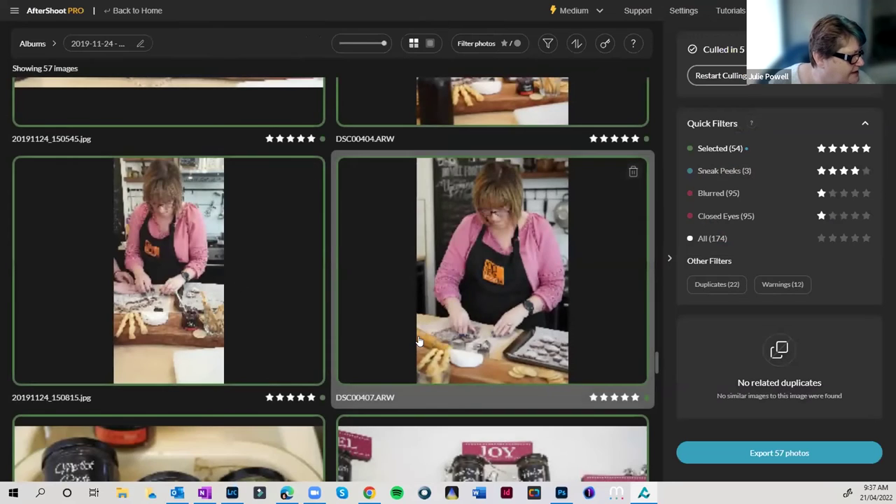
- Browse back through the Cookie Class grid past the iced star cookies to the baking class photos around DSC00362.ARW
scroll(418, 341, "up", 8)
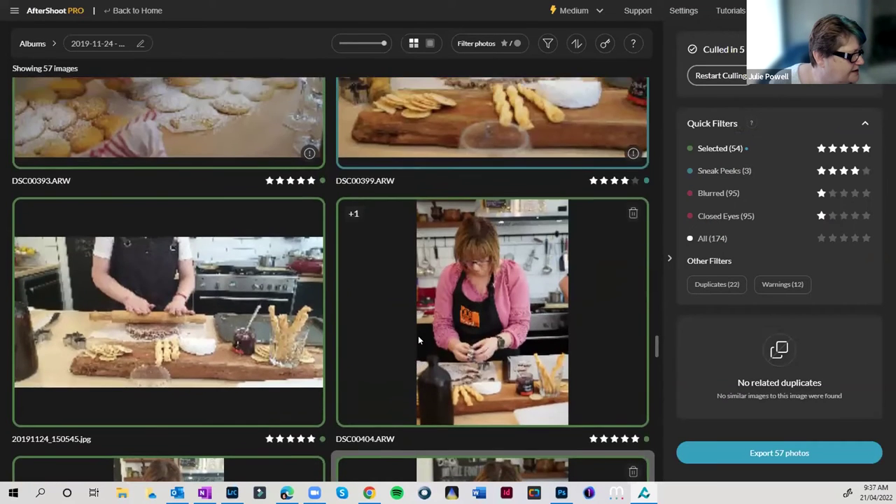
scroll(418, 340, "up", 6)
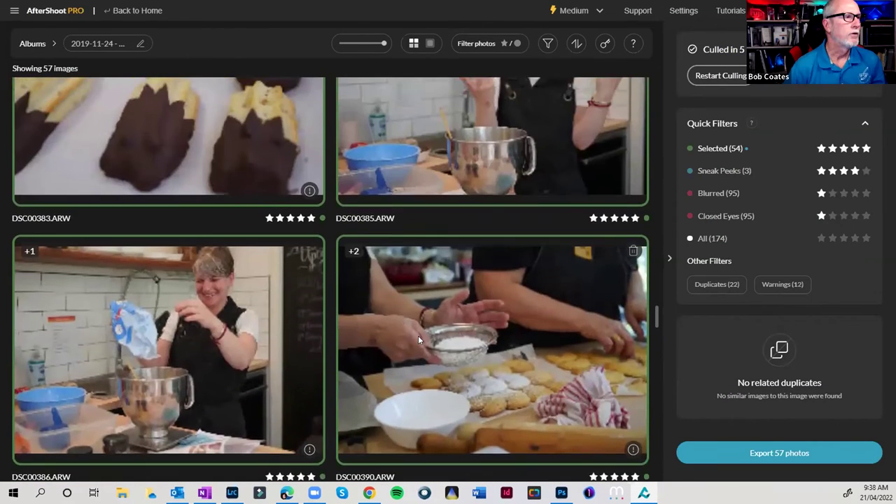
scroll(417, 341, "up", 4)
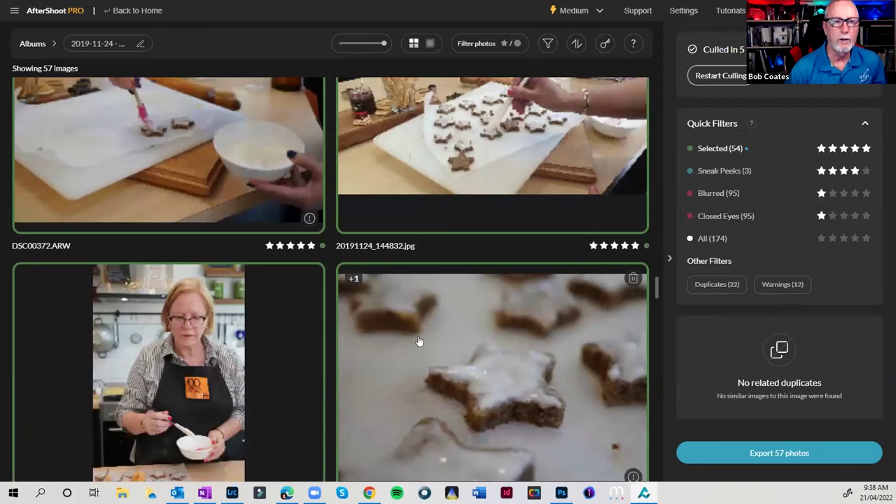
scroll(417, 341, "up", 3)
scroll(418, 341, "up", 3)
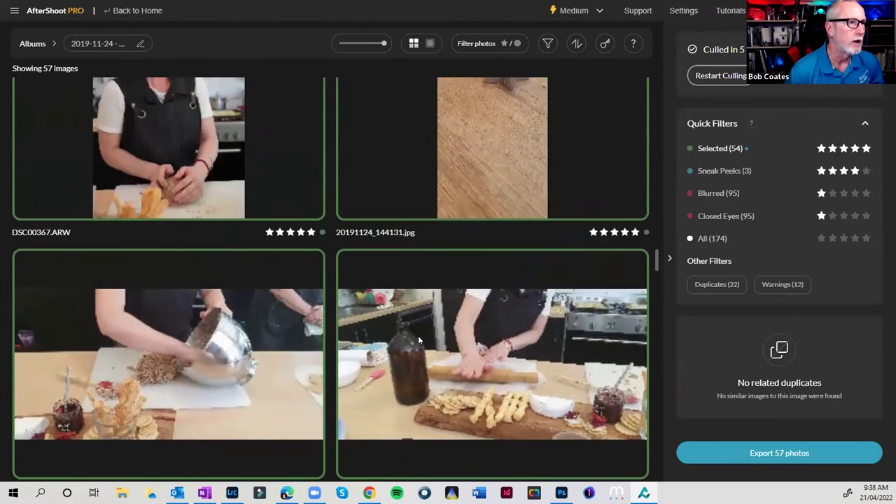
scroll(418, 341, "up", 3)
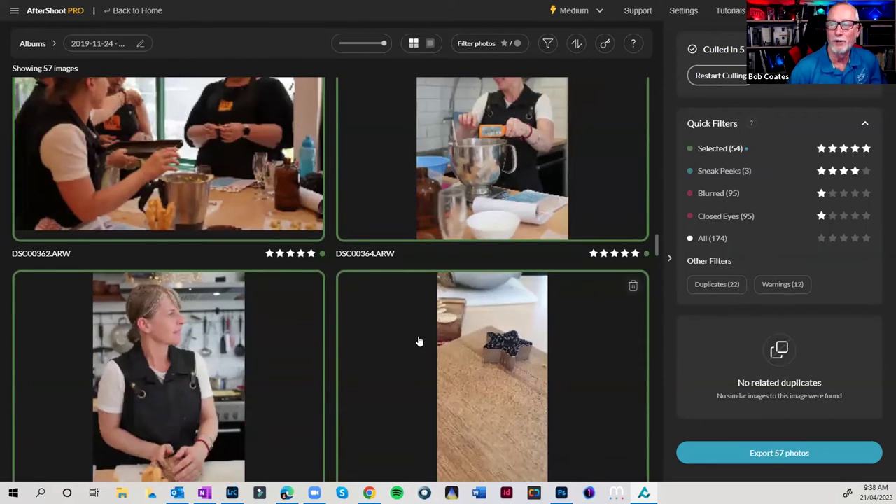
scroll(418, 341, "up", 3)
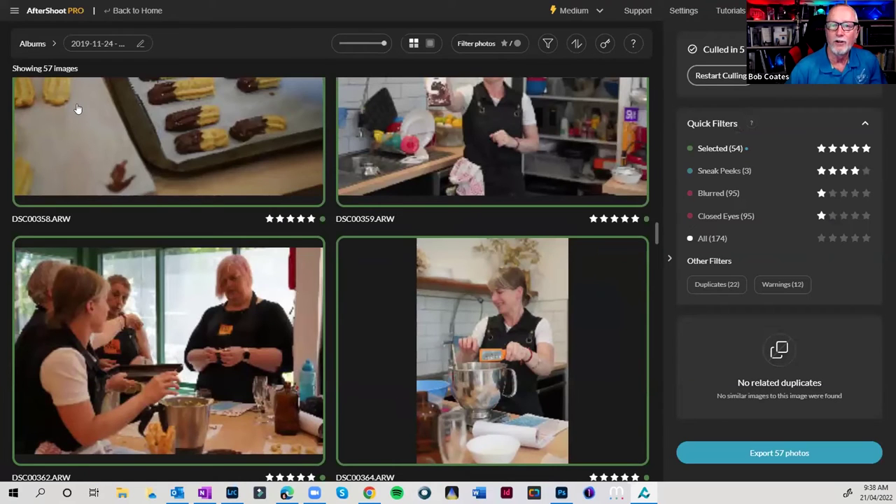
- Browse forward through the Cookie Class grid to the boxed cookie photos and leave the album for the home page
scroll(498, 355, "down", 1)
scroll(496, 356, "down", 15)
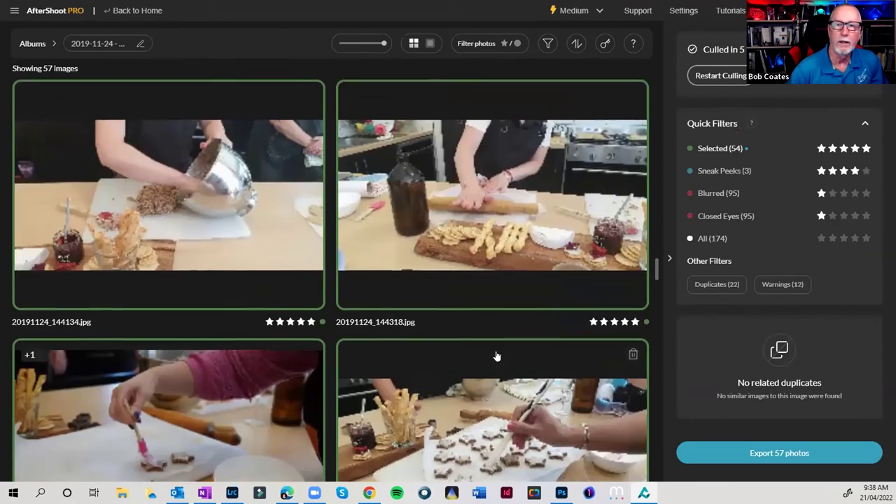
scroll(496, 356, "down", 10)
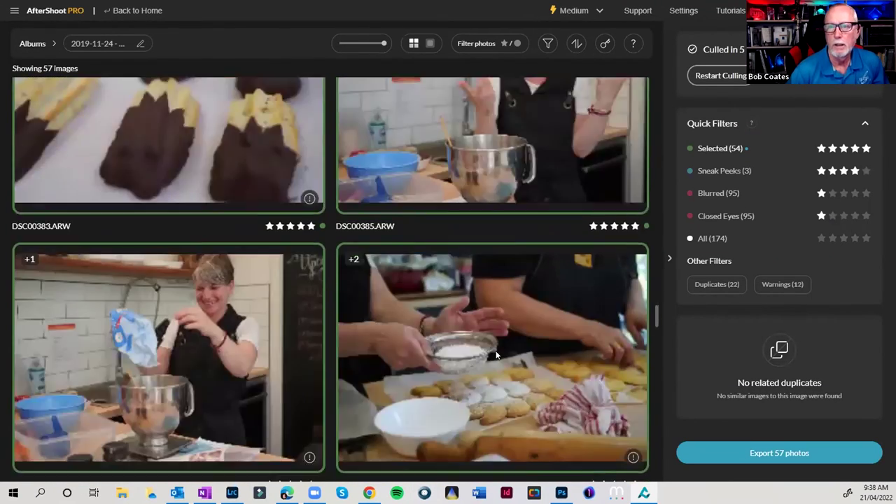
scroll(495, 356, "down", 5)
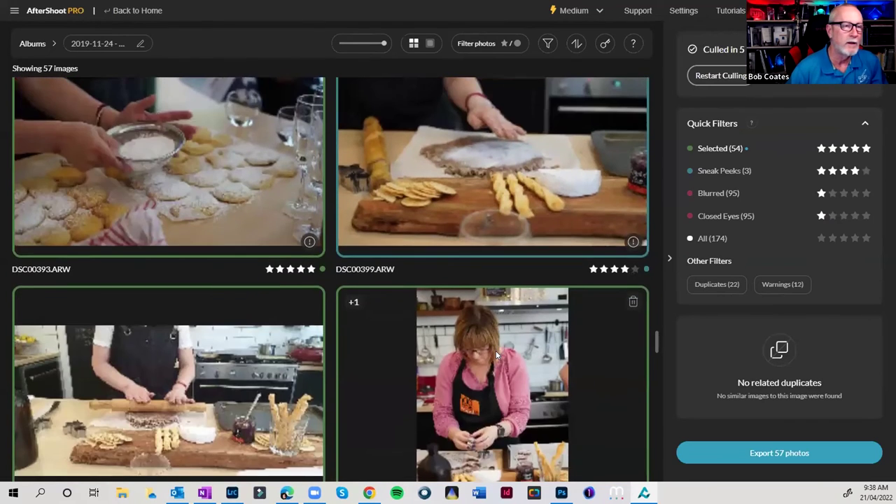
scroll(495, 356, "down", 15)
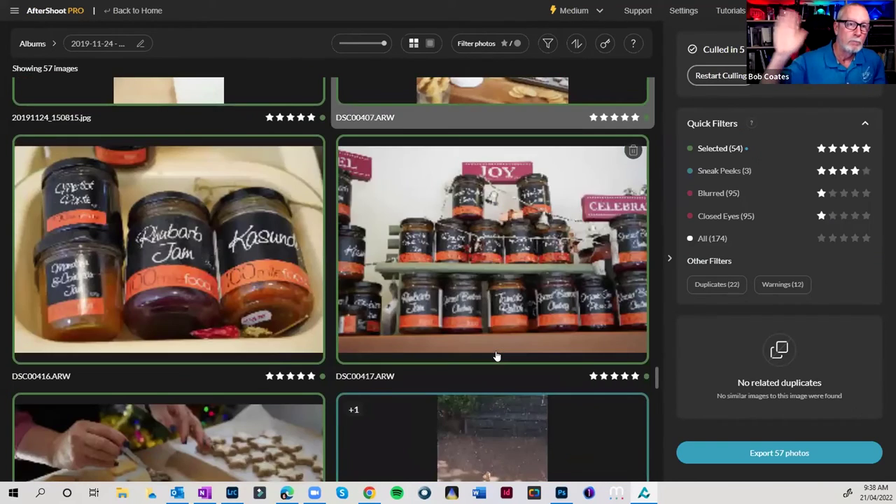
scroll(496, 356, "down", 10)
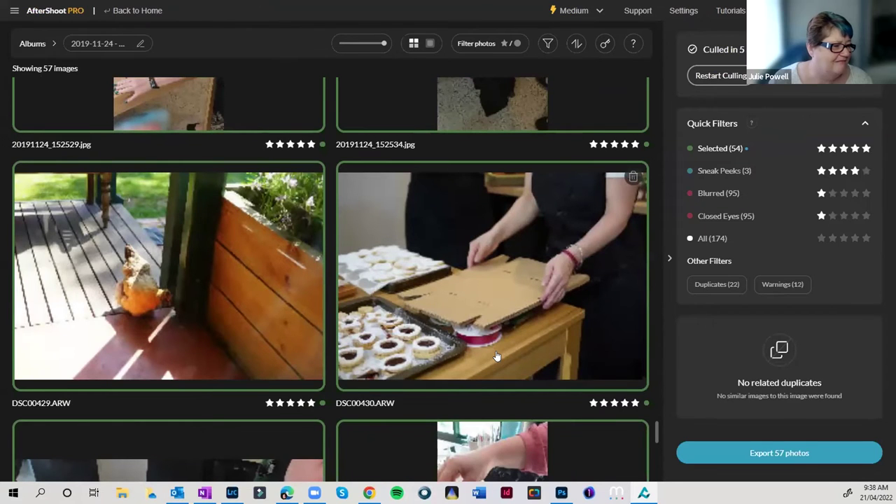
scroll(497, 315, "down", 5)
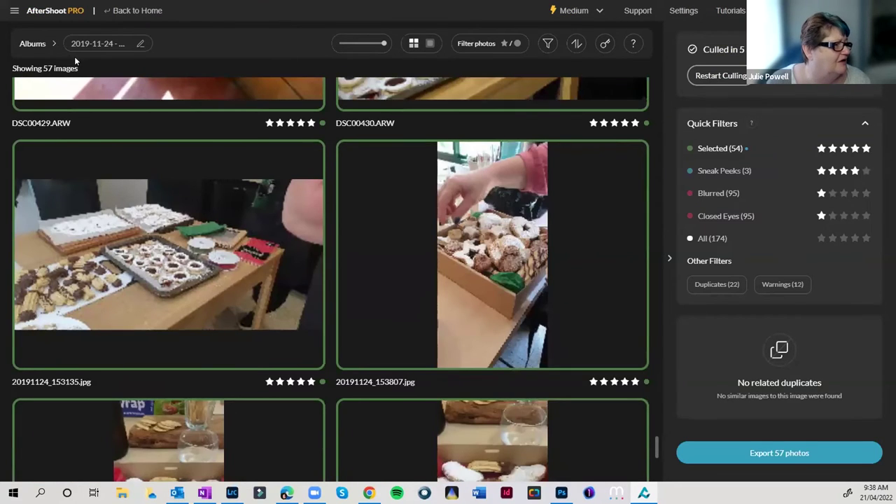
left_click(118, 11)
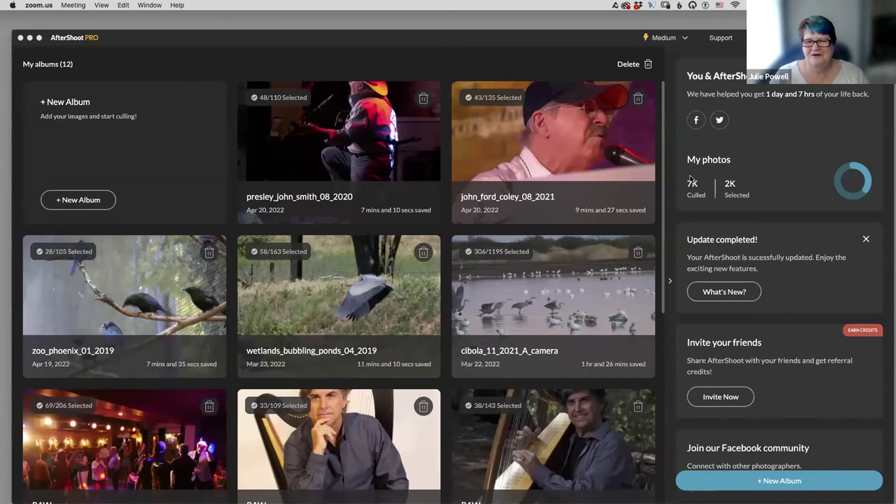
- Find the wetlands_bubbling_ponds_04_2019 album on the home page and open it
left_click(663, 204)
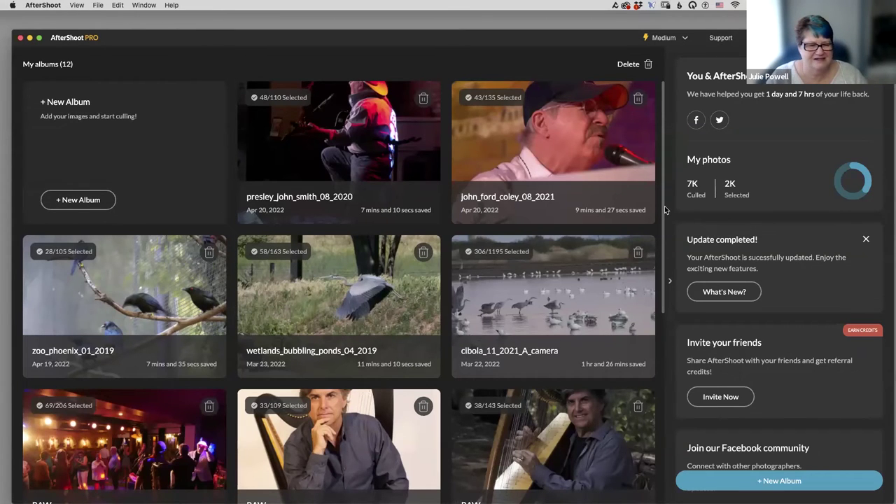
left_click_drag(665, 210, 664, 231)
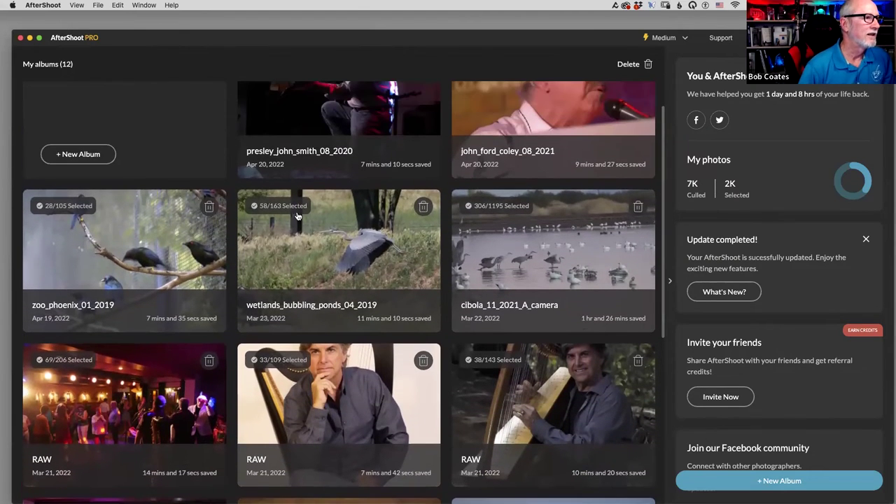
double_click(366, 256)
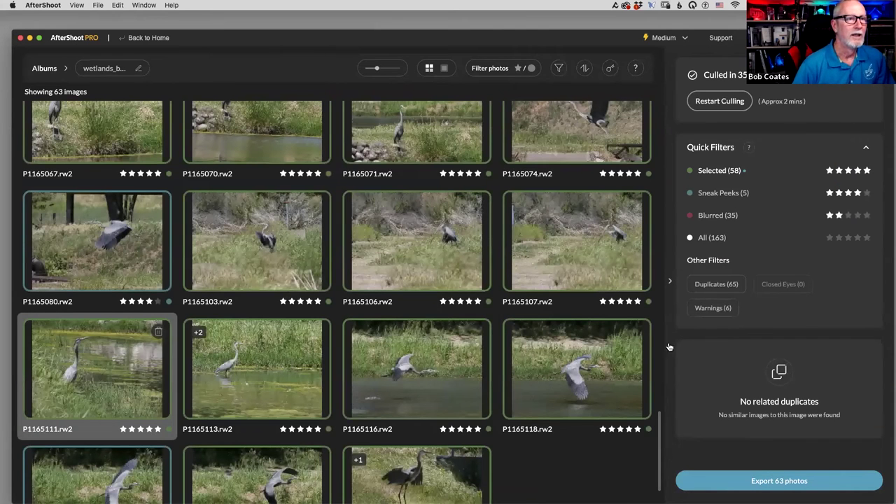
- Show the wetlands album's Selected photos from the beginning and enlarge the thumbnails to three per row
left_click(721, 171)
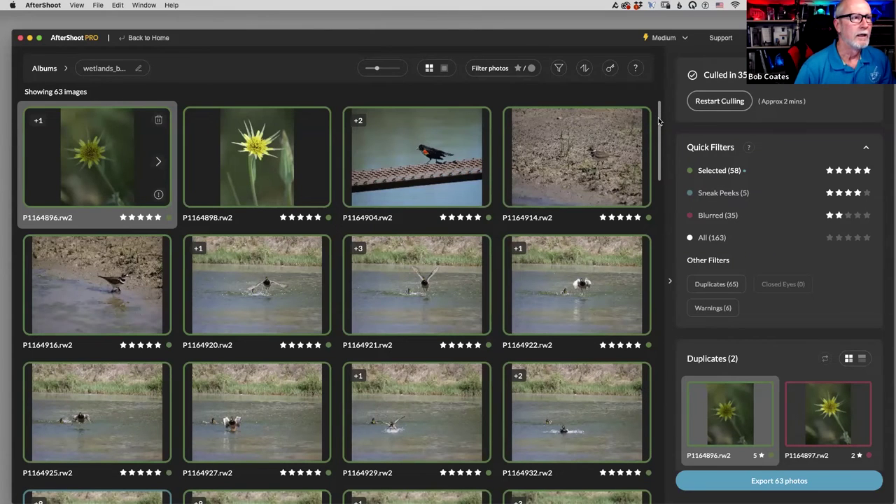
scroll(659, 121, "down", 1)
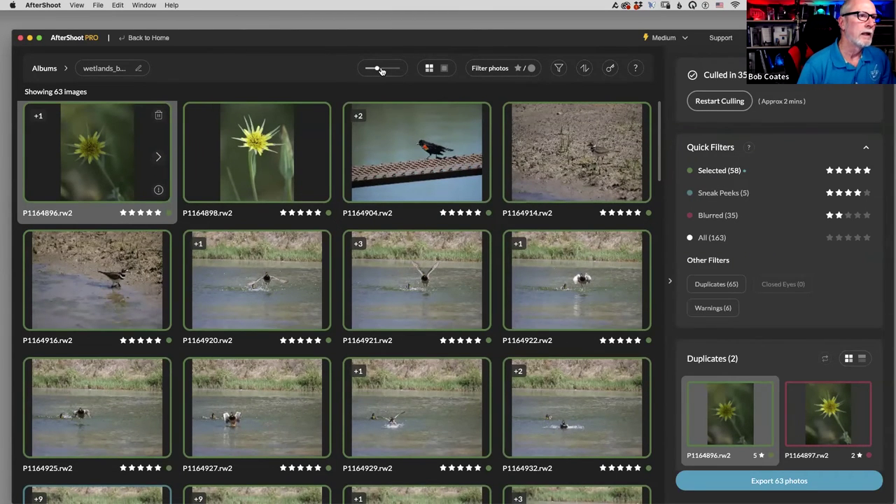
left_click_drag(381, 71, 388, 69)
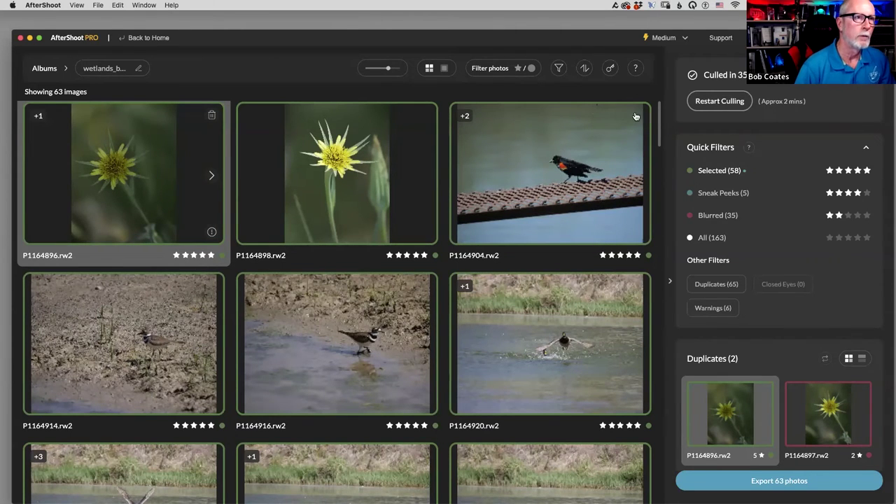
- Examine the selected wetlands photos from the splashing ducks through the heron shots to the flying heron P1165080.rw2
scroll(568, 299, "down", 5)
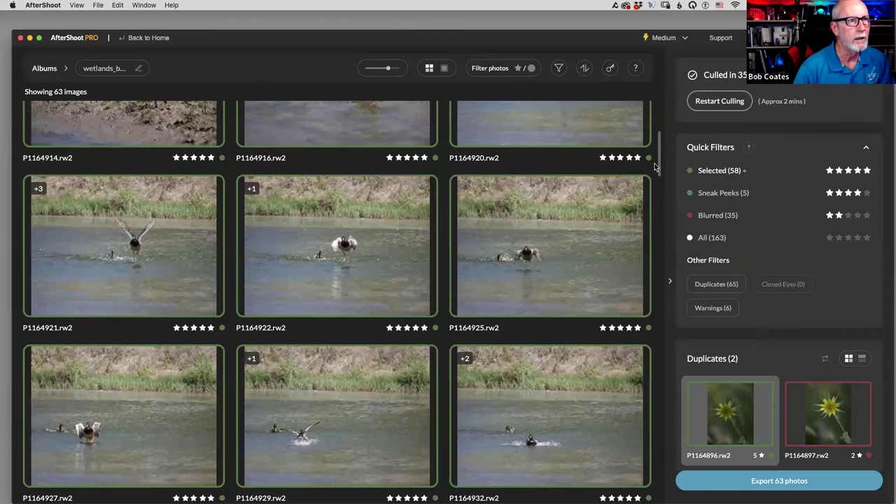
left_click_drag(659, 164, 663, 217)
scroll(663, 218, "down", 5)
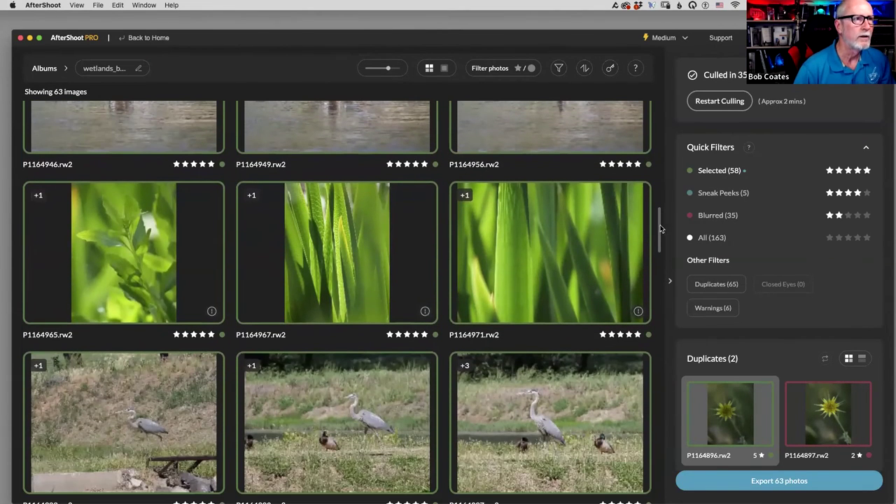
scroll(662, 231, "down", 4)
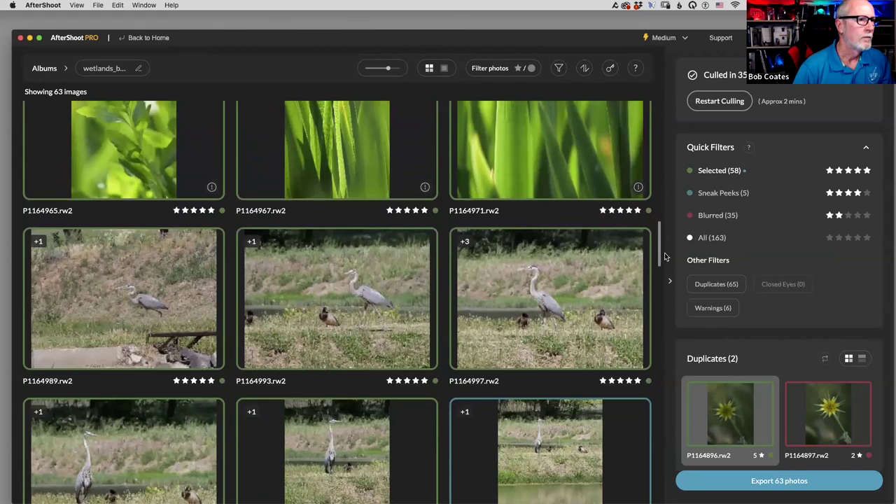
scroll(667, 268, "down", 4)
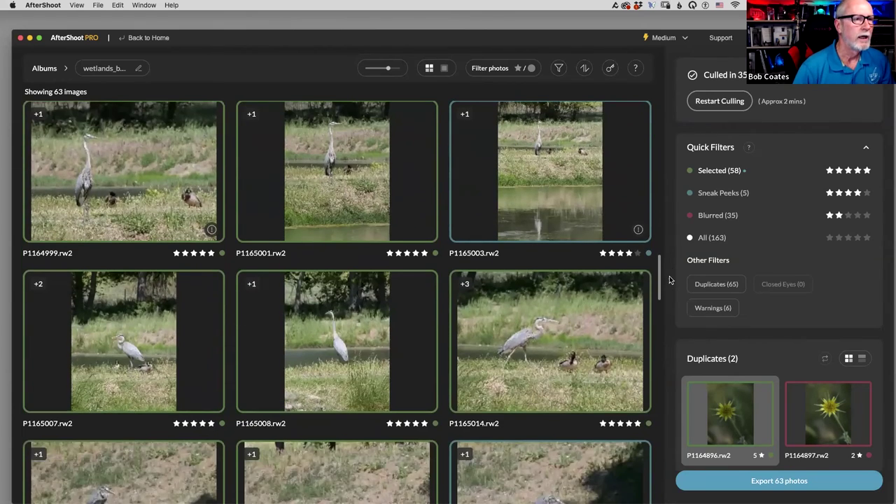
scroll(672, 300, "down", 10)
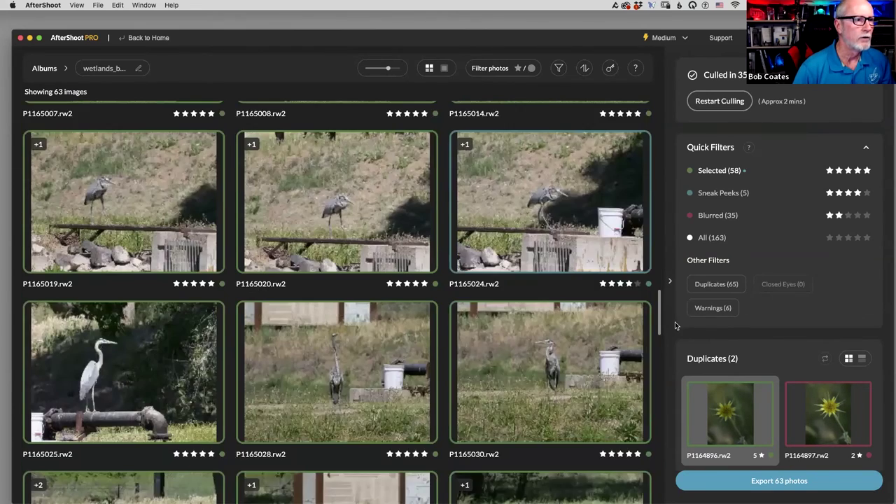
scroll(676, 324, "down", 10)
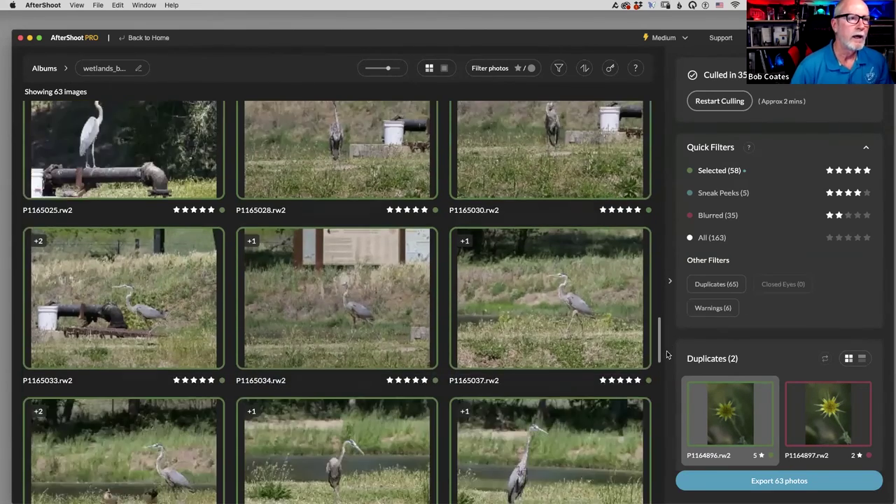
scroll(665, 375, "down", 10)
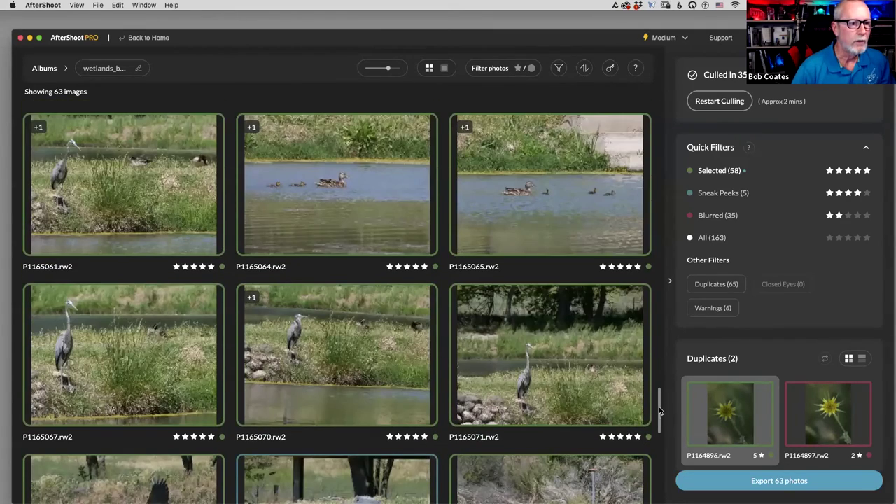
scroll(665, 427, "down", 5)
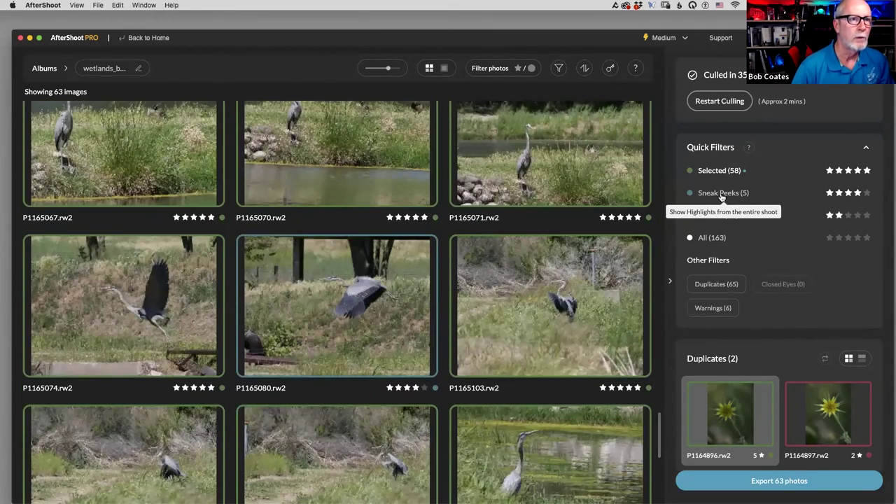
- Show the wetlands album's Sneak Peeks and examine the flying herons P1165120.rw2 and P1165080.rw2 and the ducks P1164939.rw2 enlarged
left_click(720, 194)
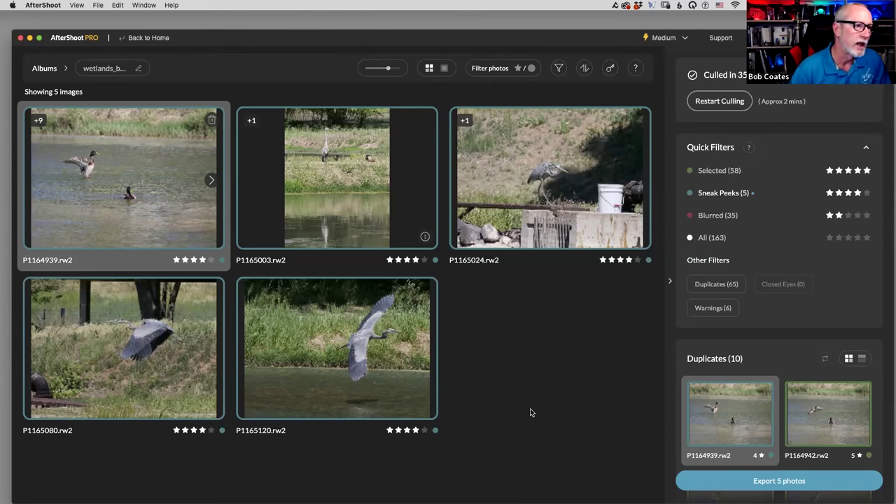
double_click(365, 353)
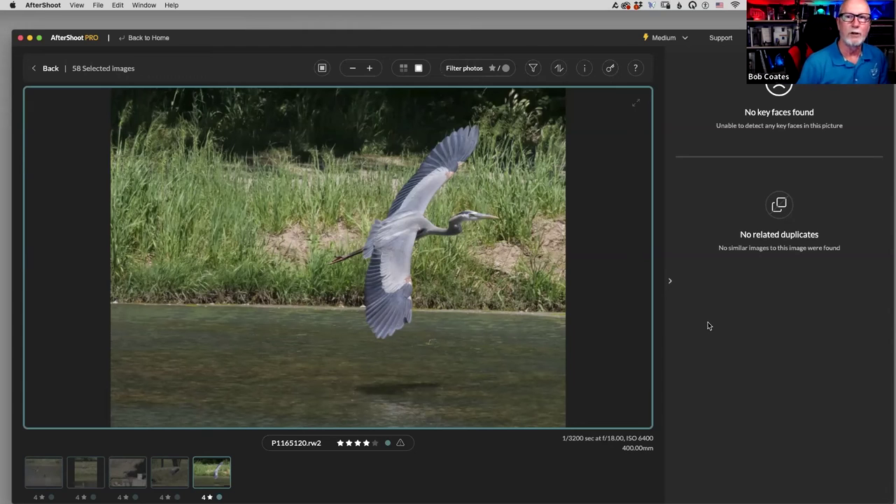
left_click(170, 472)
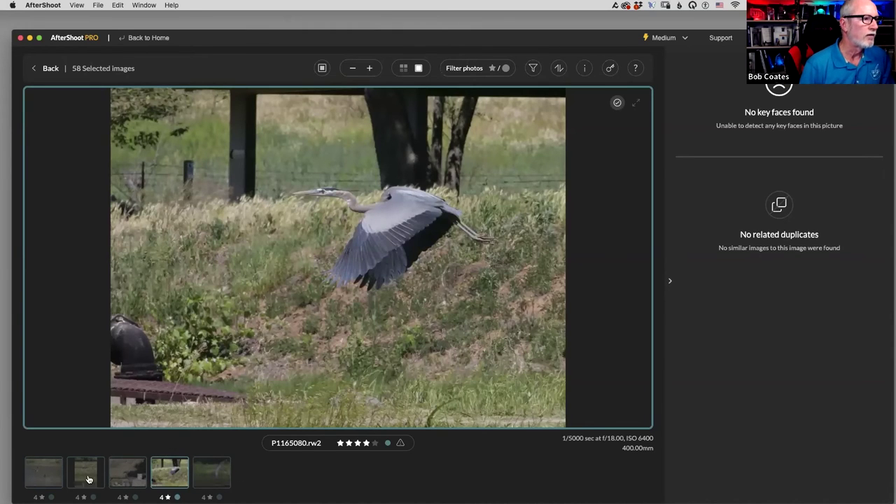
left_click(45, 475)
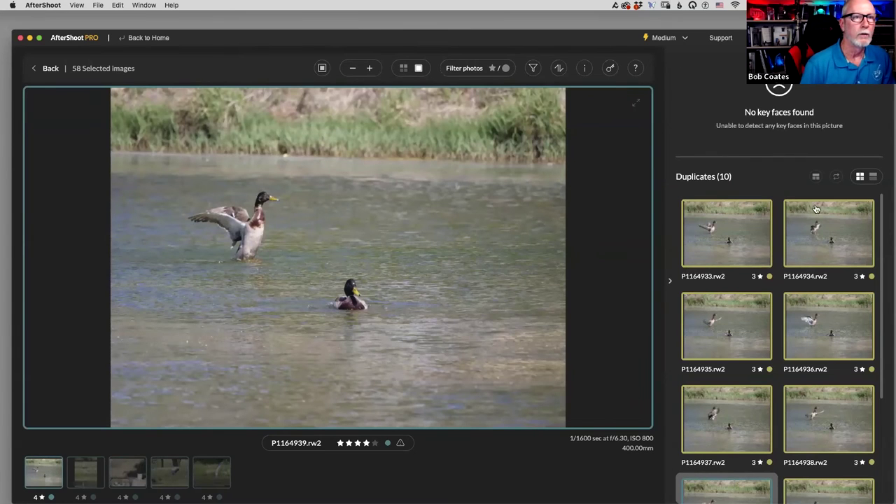
- Compare the duplicates of duck photo P1164939.rw2 from P1164933.rw2 through P1164943.rw2 and return to the album grid
left_click(747, 240)
left_click(830, 236)
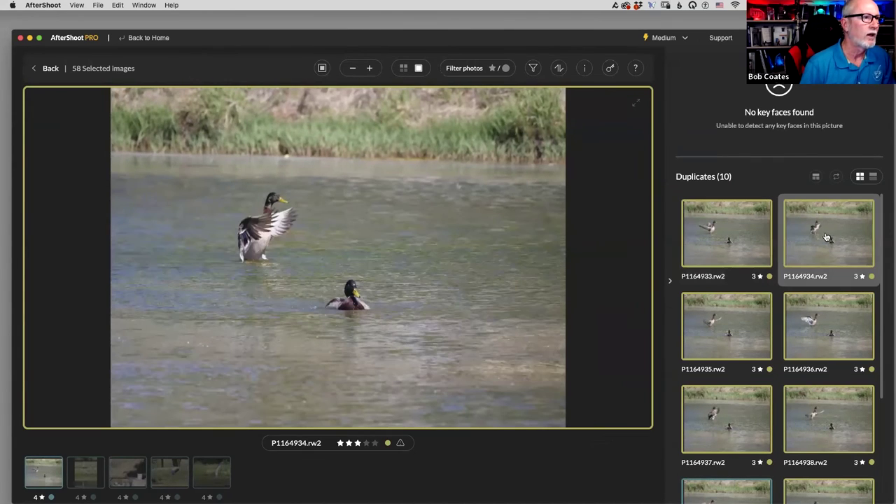
left_click(744, 323)
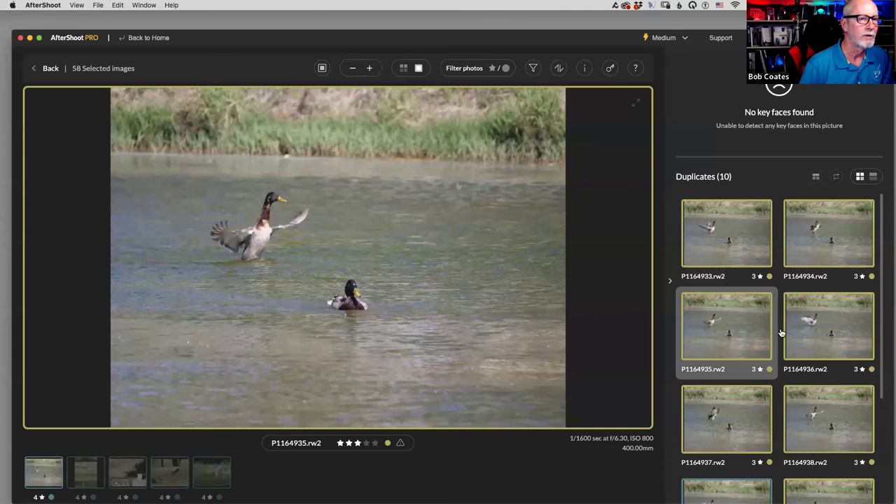
left_click(828, 324)
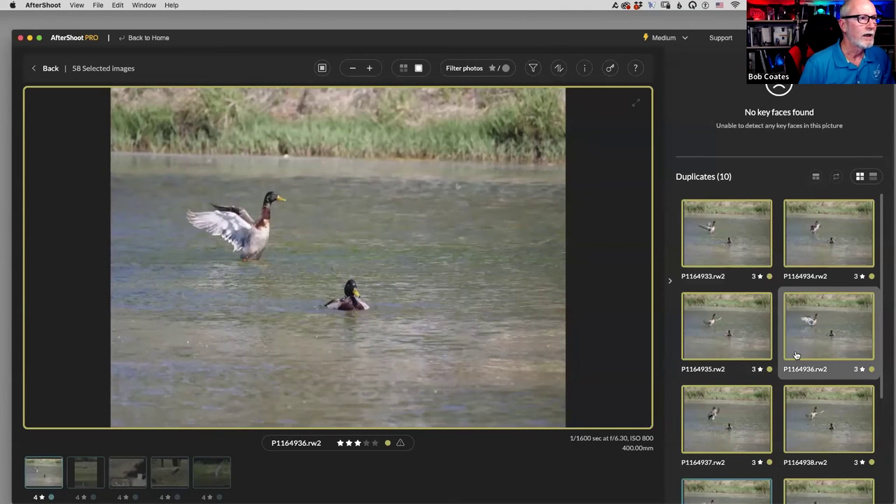
left_click(731, 429)
left_click(822, 431)
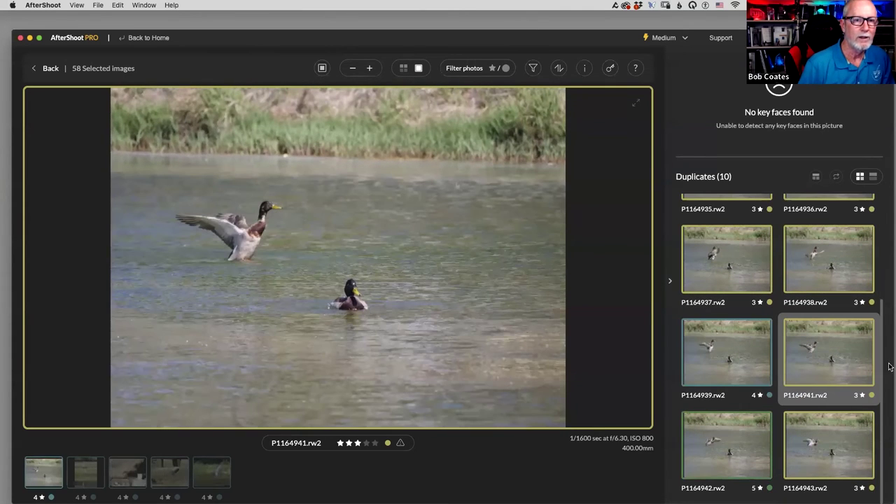
left_click(832, 453)
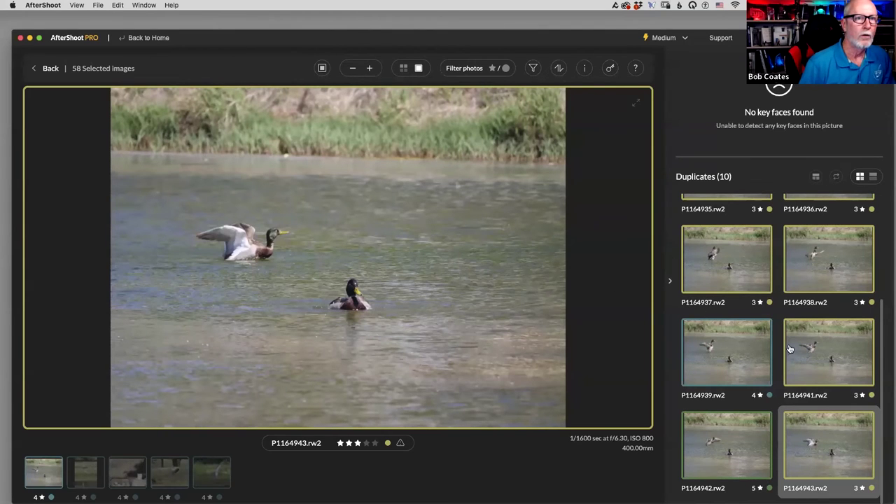
scroll(882, 322, "up", 5)
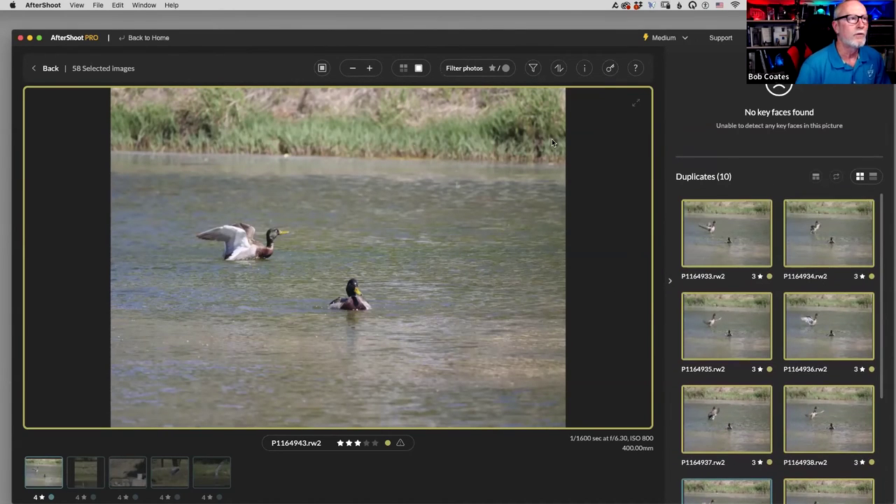
left_click(50, 68)
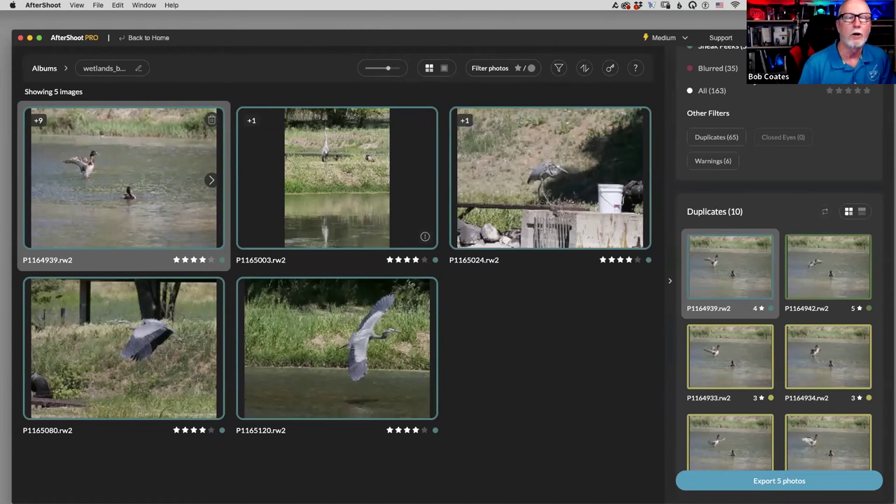
- Show the wetlands album's Blurred photos and browse past the grass shots to the flying heron frames
left_click(707, 70)
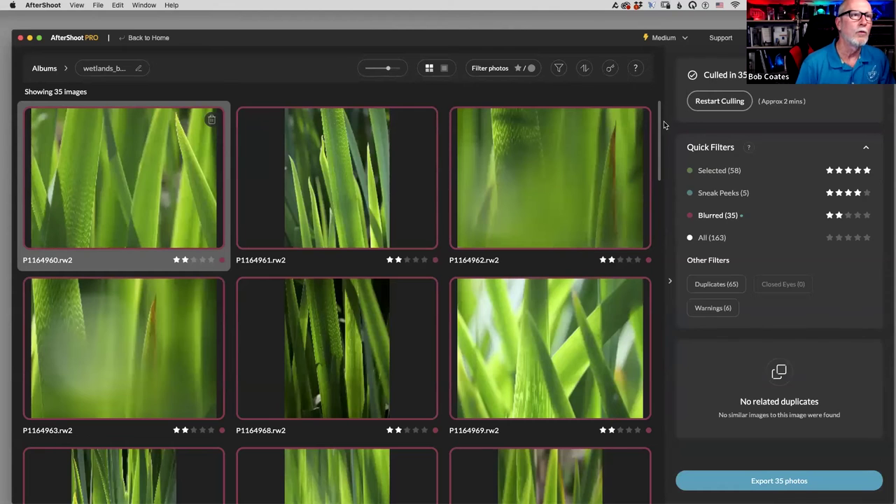
left_click_drag(660, 134, 665, 168)
scroll(586, 241, "down", 10)
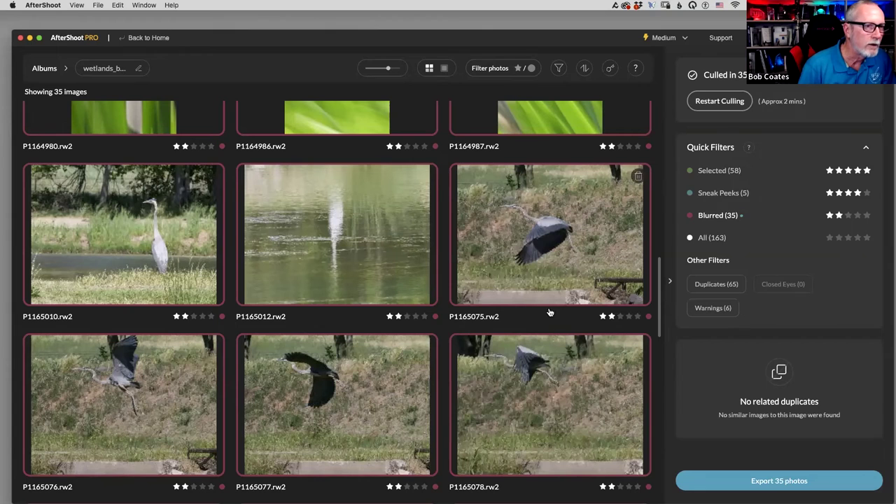
scroll(662, 308, "down", 2)
scroll(662, 321, "down", 6)
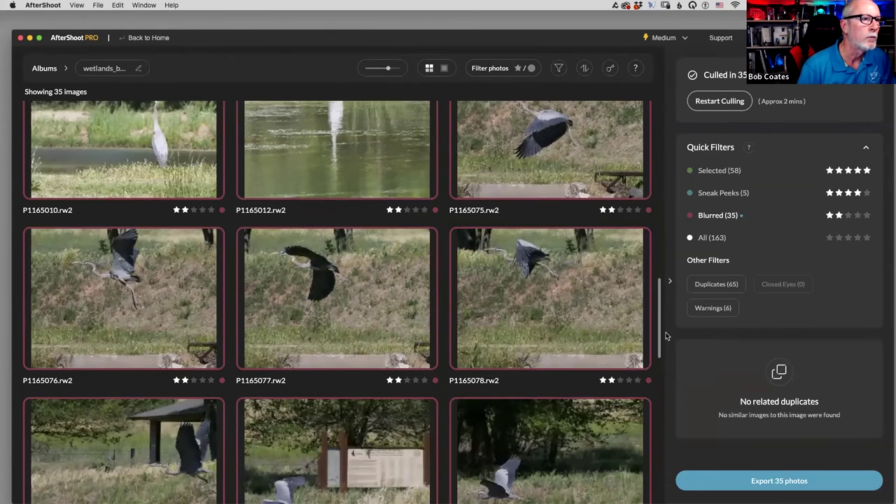
- Enlarge the blurred heron photo P1165092.rw2 and examine the flight frames through P1165095.rw2
double_click(499, 338)
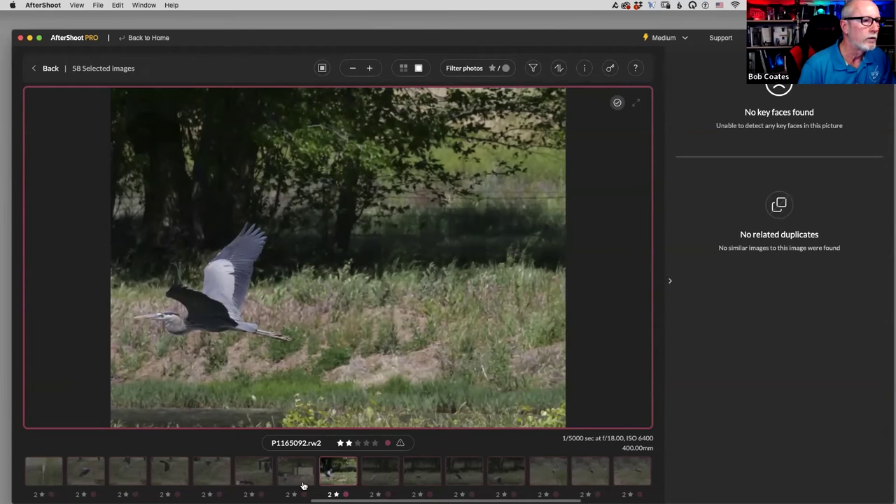
left_click(385, 481)
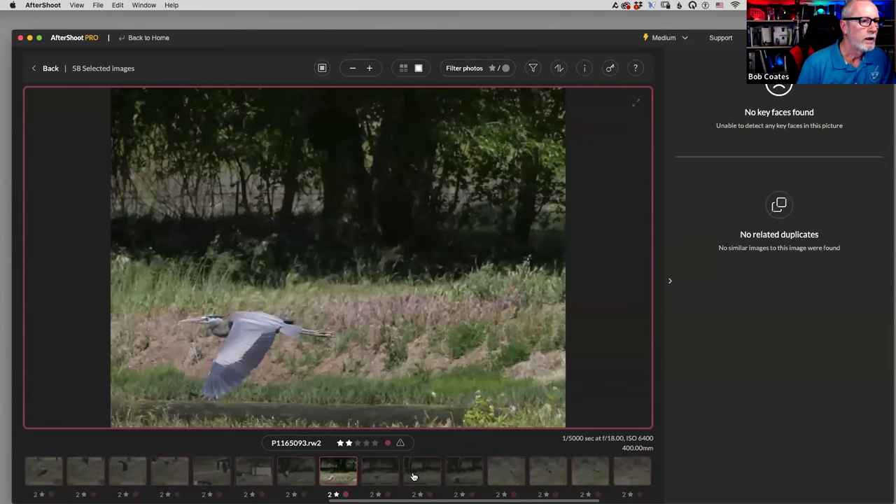
key("Right")
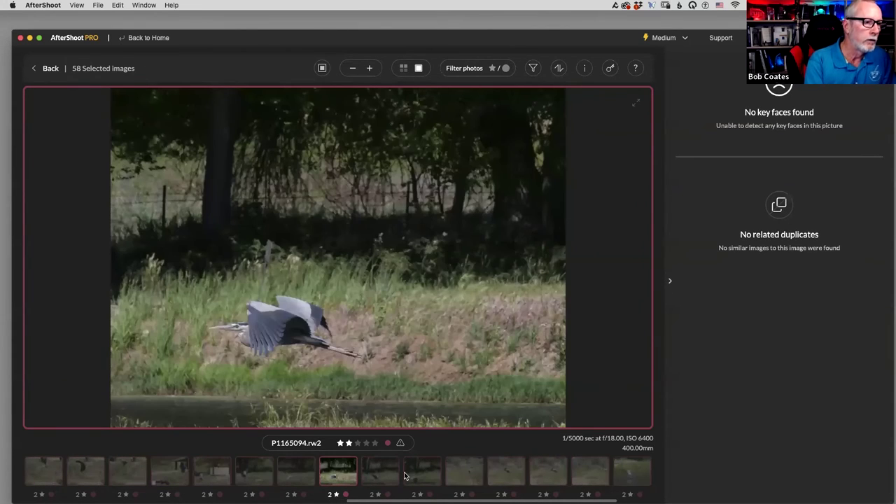
key("Right")
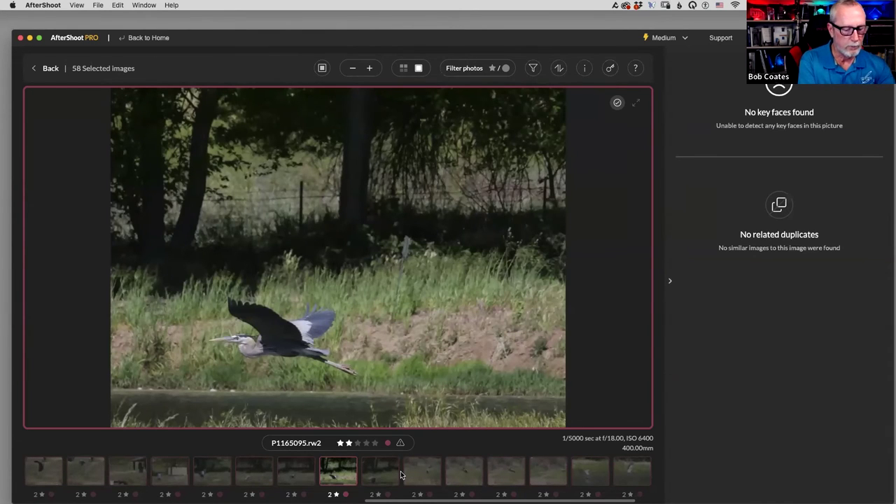
- Re-rate the blurred heron frames P1165095, P1165096, P1165102, P1165104 and P1165105, keep P1165108 as it is, and return to the grid
key("Right")
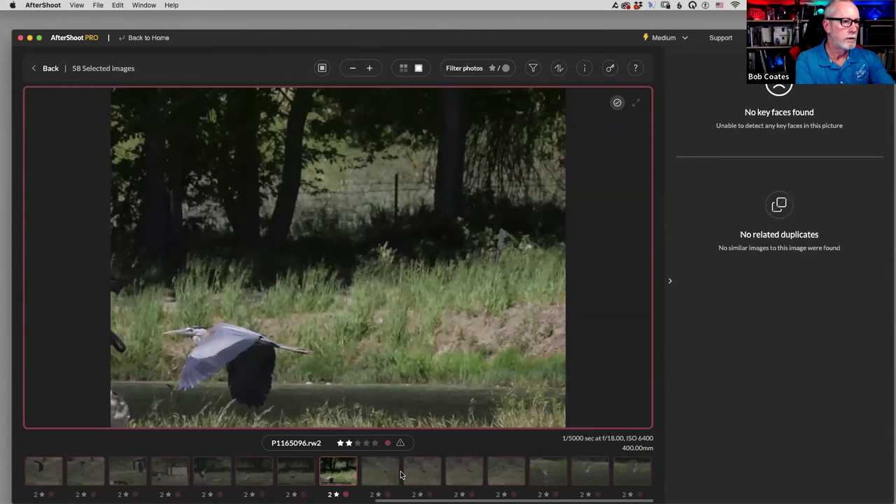
left_click(397, 473)
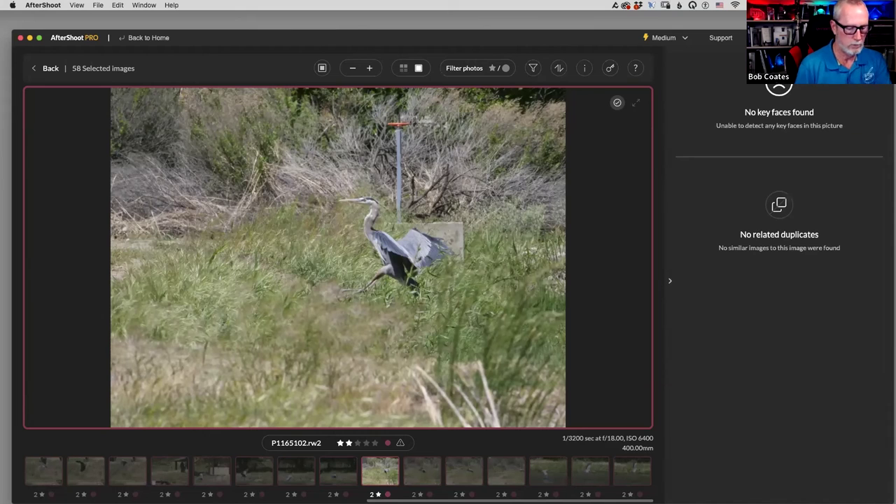
left_click(368, 446)
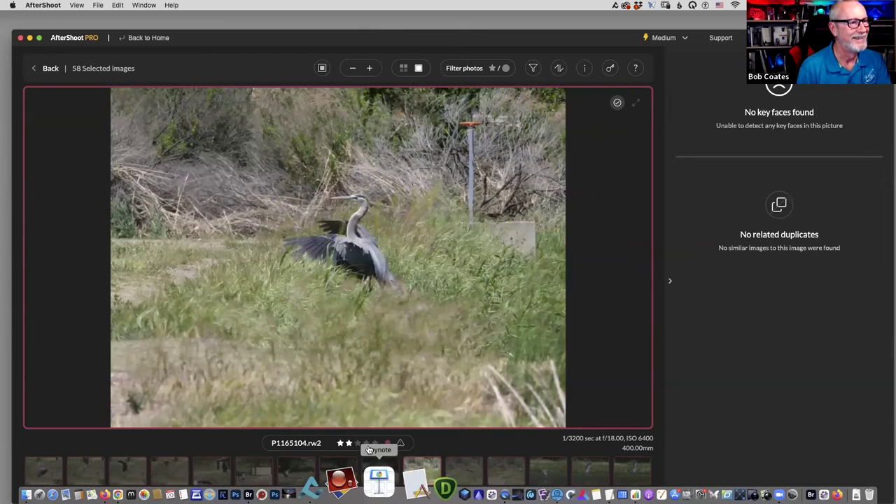
key("Right")
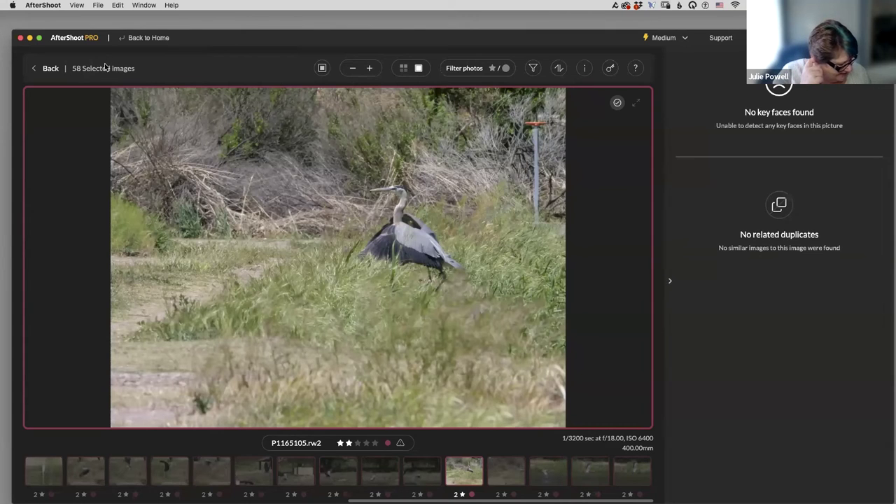
key("Right")
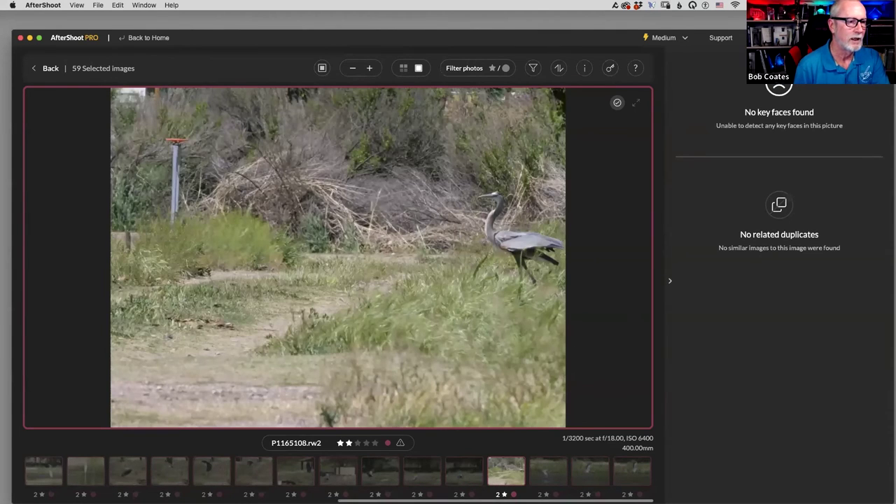
scroll(338, 470, "left", 10)
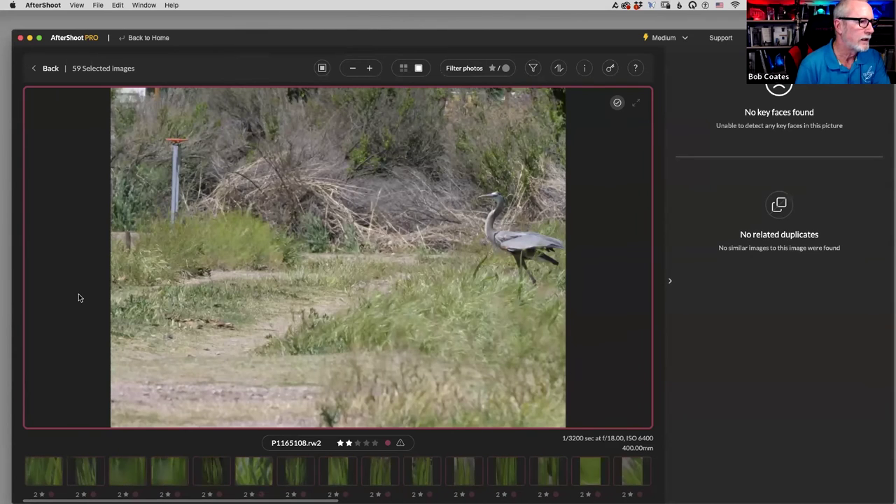
left_click(41, 68)
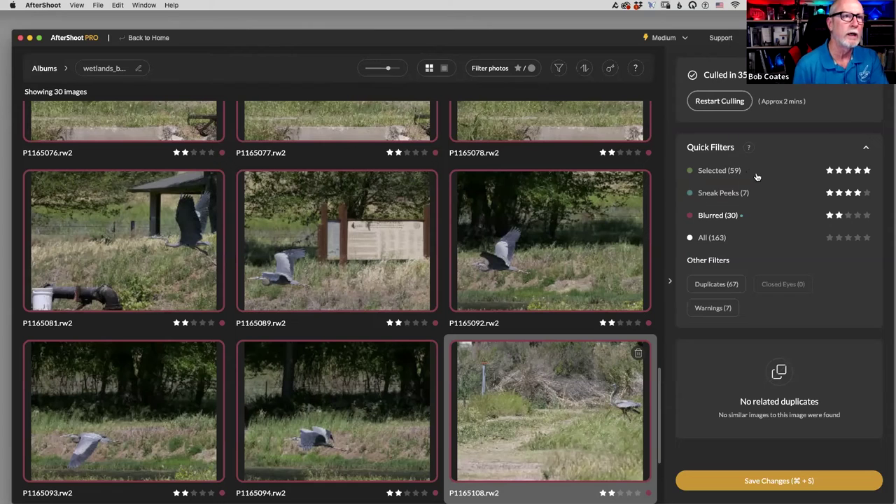
- Save the rating changes in the wetlands album and show its Selected photos
left_click(865, 170)
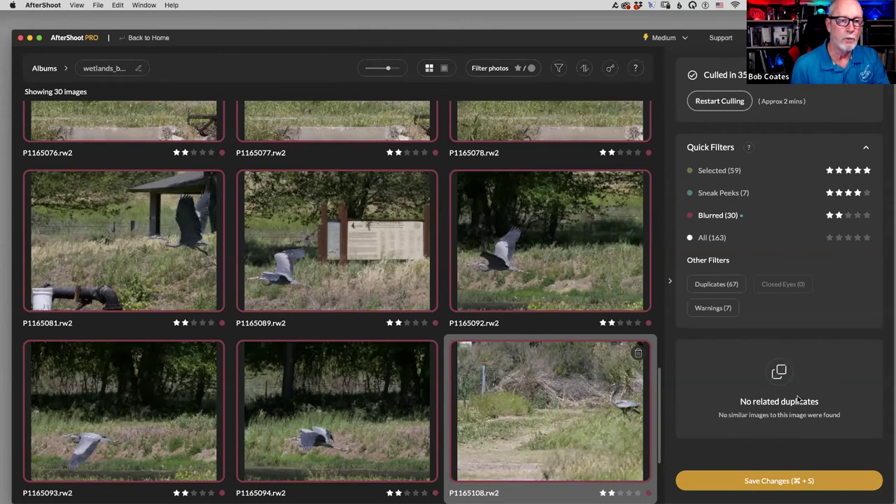
left_click(779, 481)
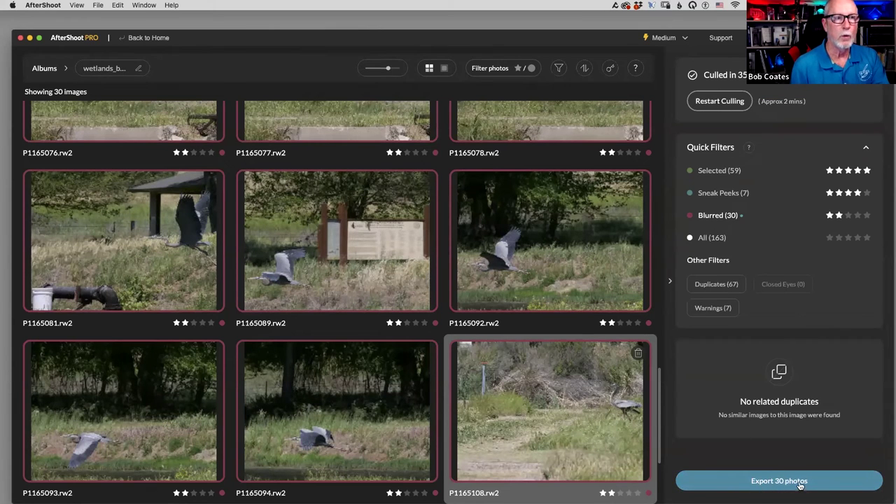
left_click(708, 172)
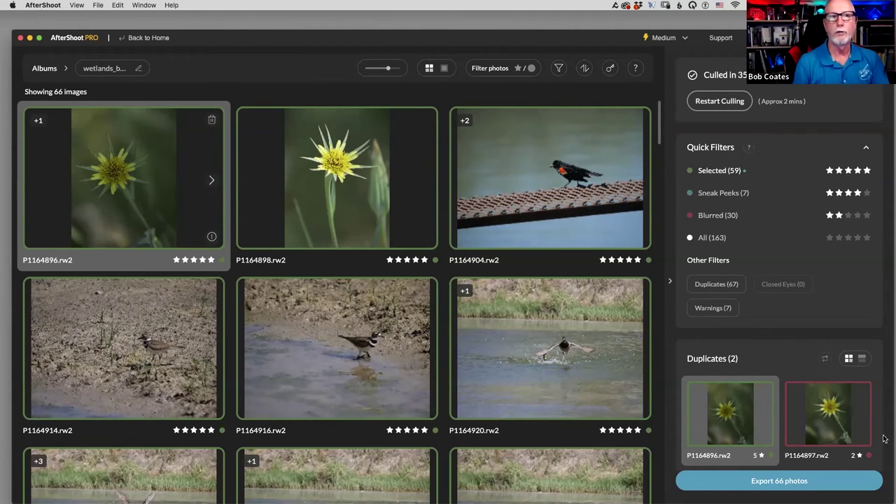
- Return to the albums overview and open the father_son_08_2017 concert album at the end of the list
left_click(44, 69)
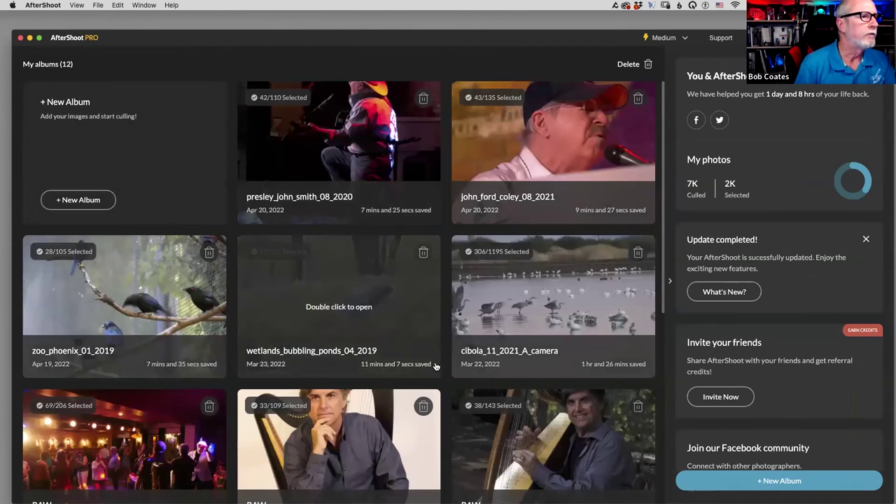
left_click_drag(663, 252, 671, 396)
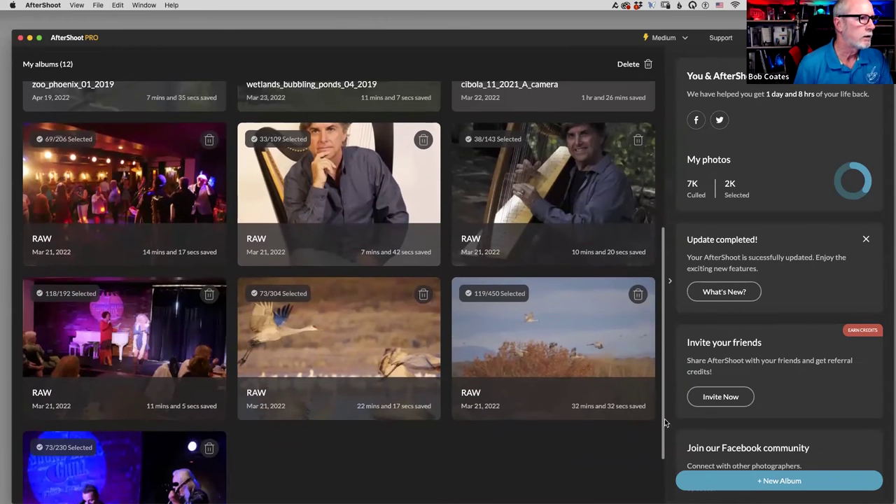
scroll(330, 380, "down", 3)
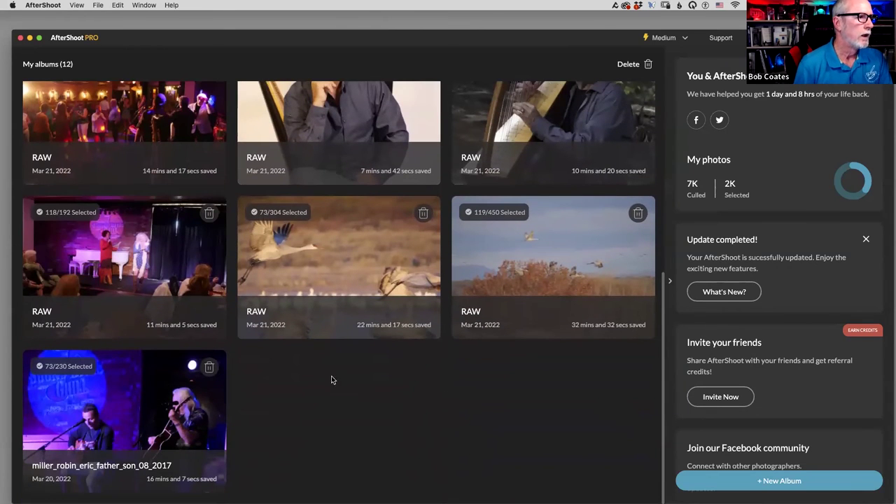
double_click(133, 434)
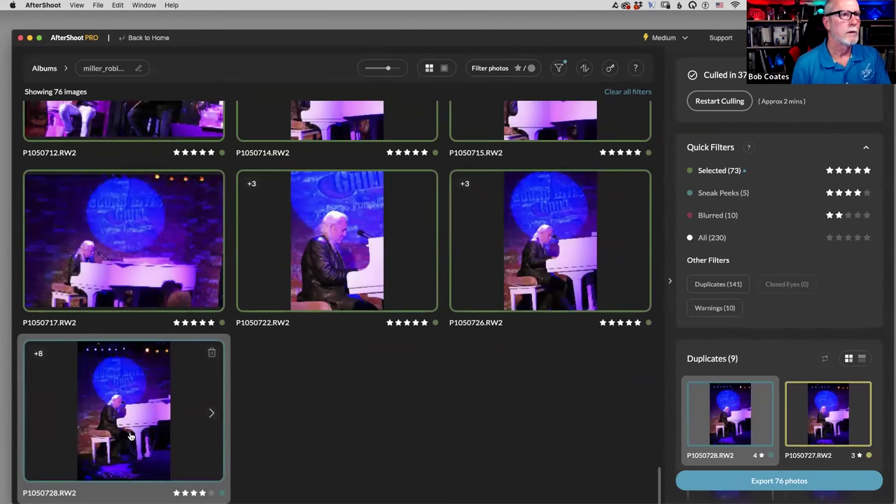
- Show the album's Selected photos, enlarge P1044114.RW2 and compare it with its duplicate P1044116.RW2
left_click(707, 175)
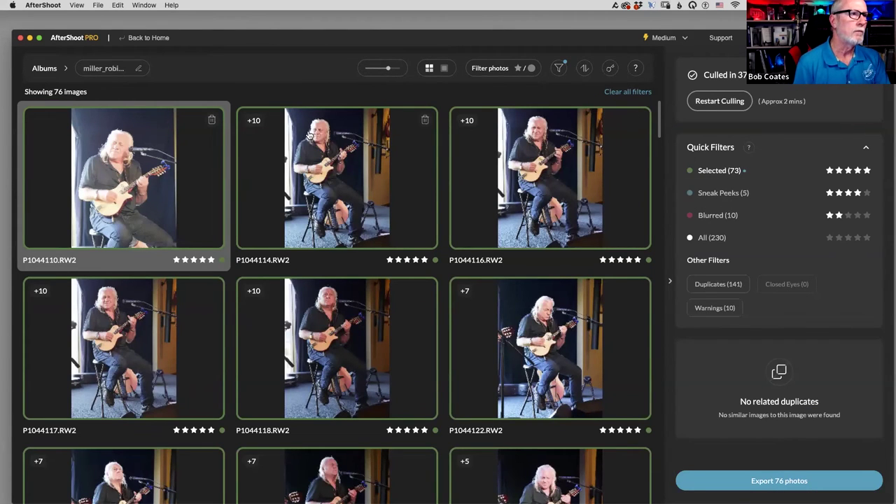
left_click(329, 150)
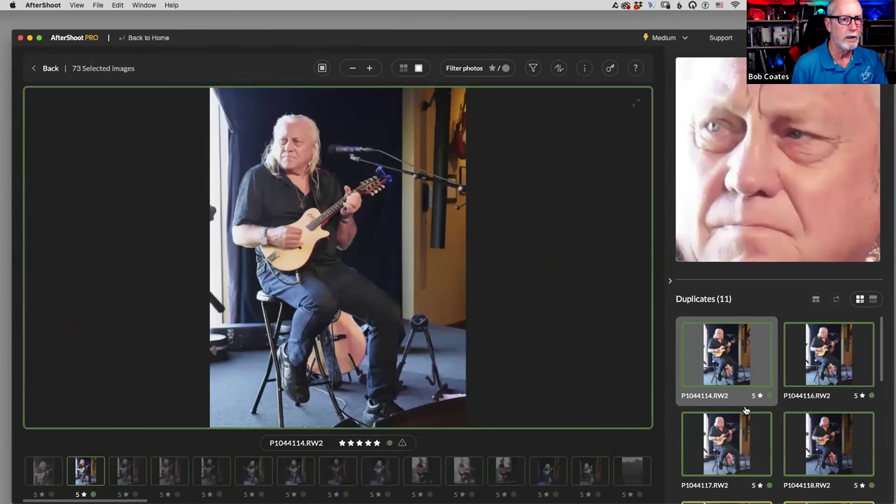
double_click(731, 413)
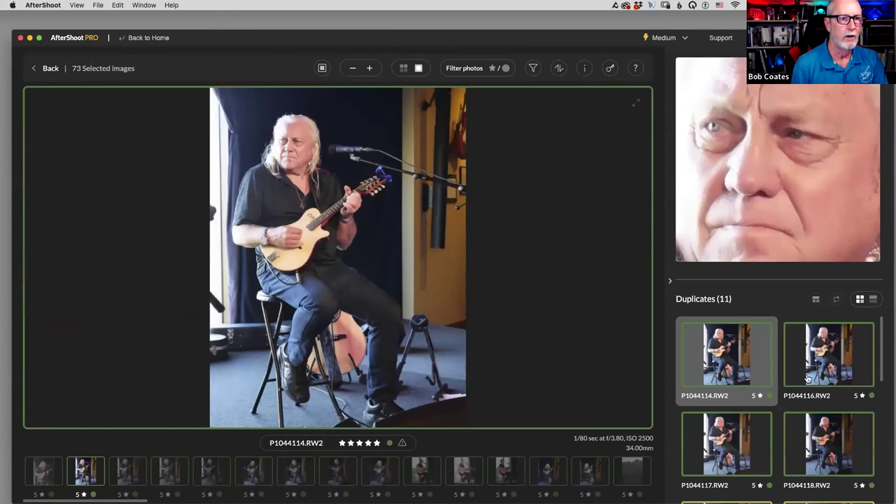
left_click(823, 361)
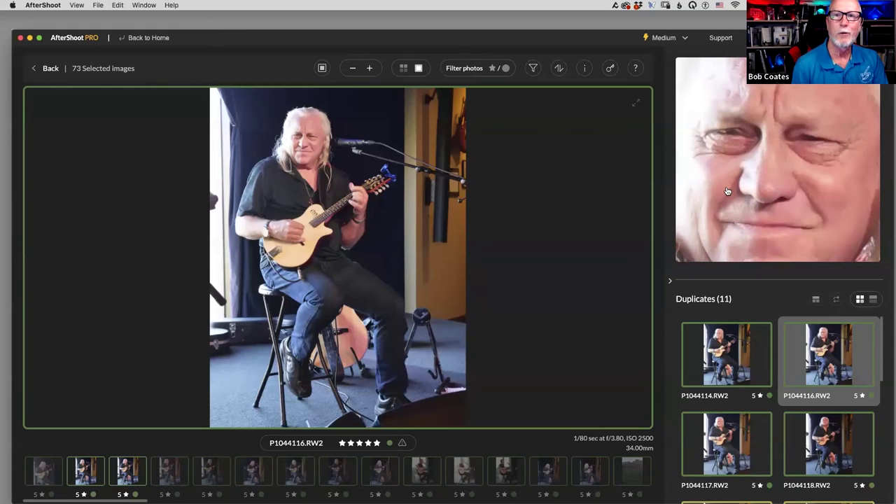
left_click(730, 352)
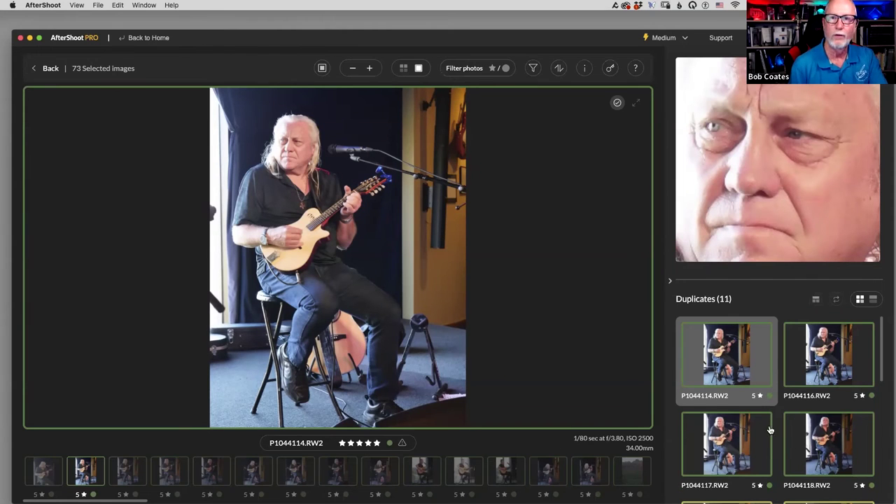
left_click(832, 354)
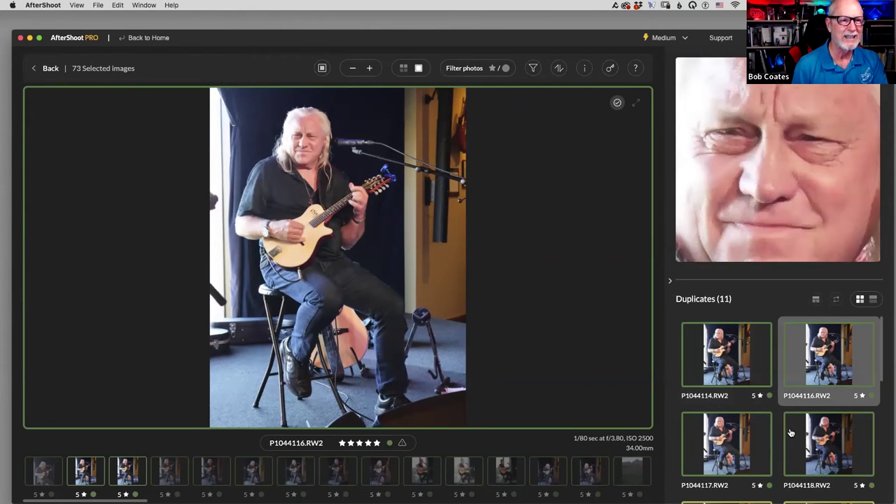
- Examine the faces in the duplicates P1044117.RW2, P1044112.RW2 and P1044118.RW2 of the same series
left_click(742, 438)
scroll(744, 430, "down", 1)
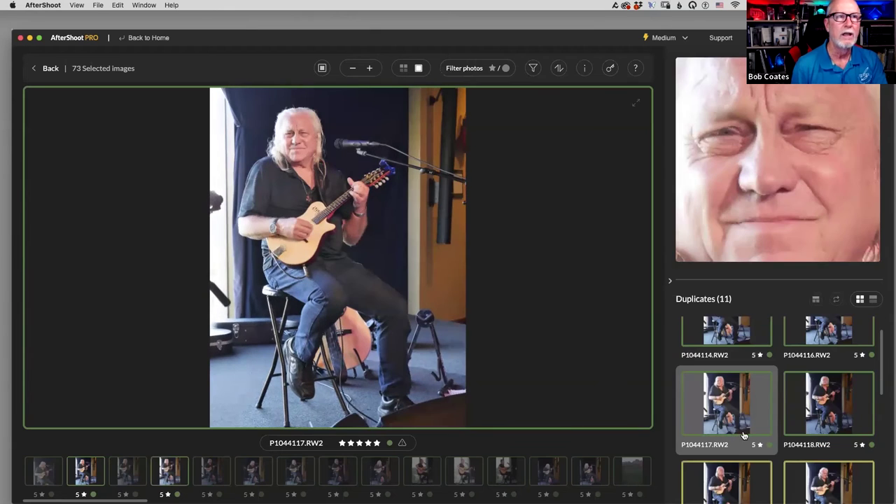
left_click(837, 483)
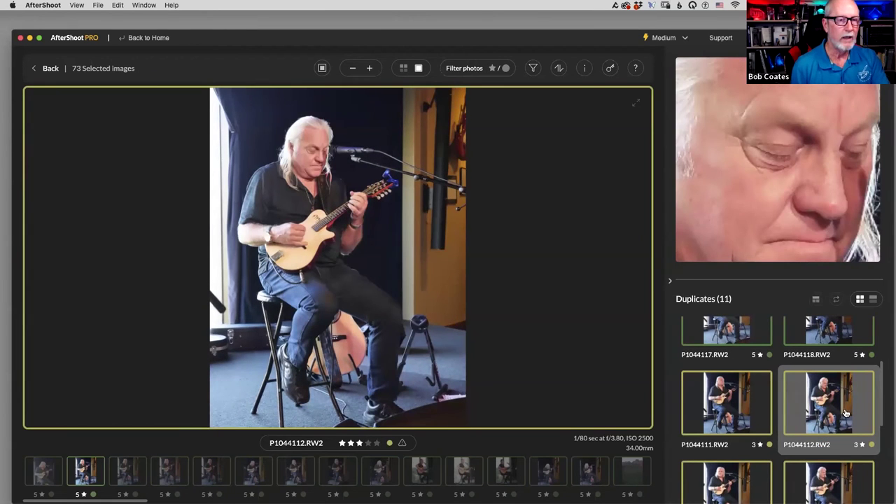
key("Right")
key("Right")
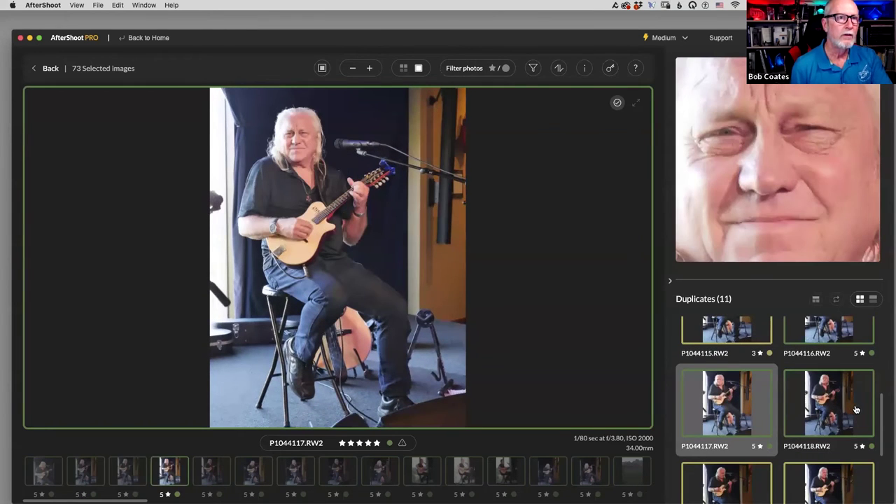
left_click(855, 410)
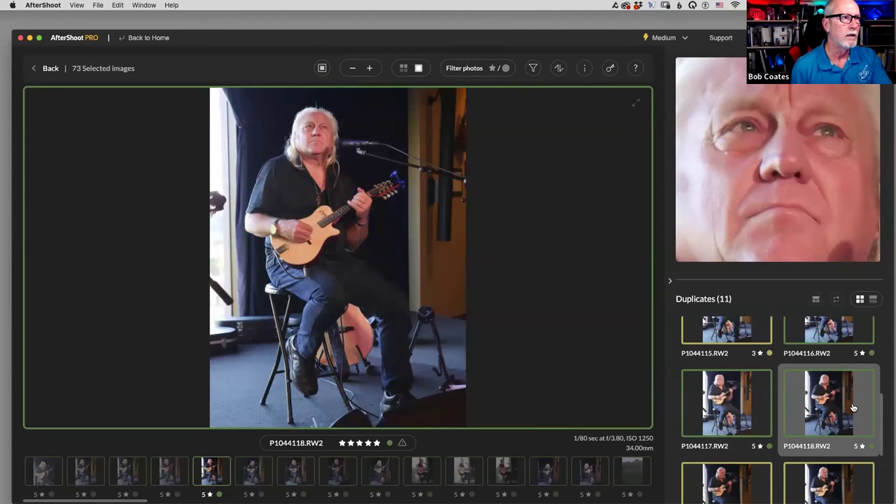
- View the following Selected photos from P1044122.RW2 to P1044127.RW2 and return to the albums overview
key("Right")
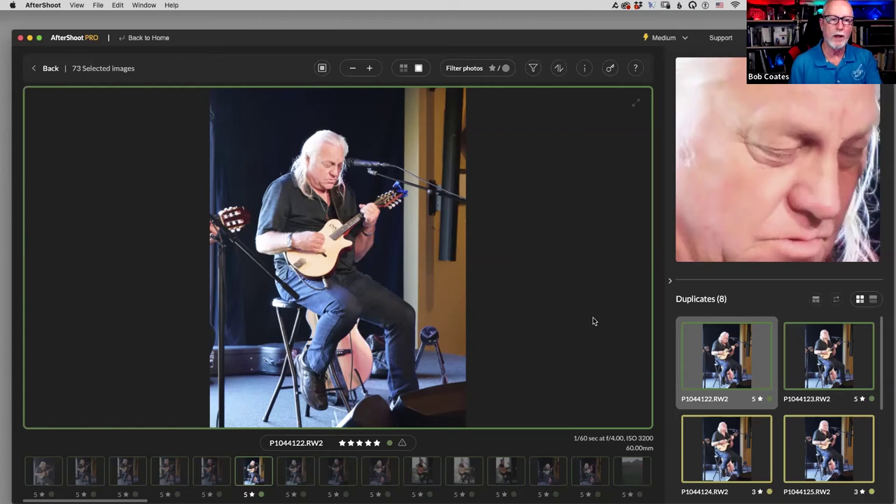
key("Right")
key("Right")
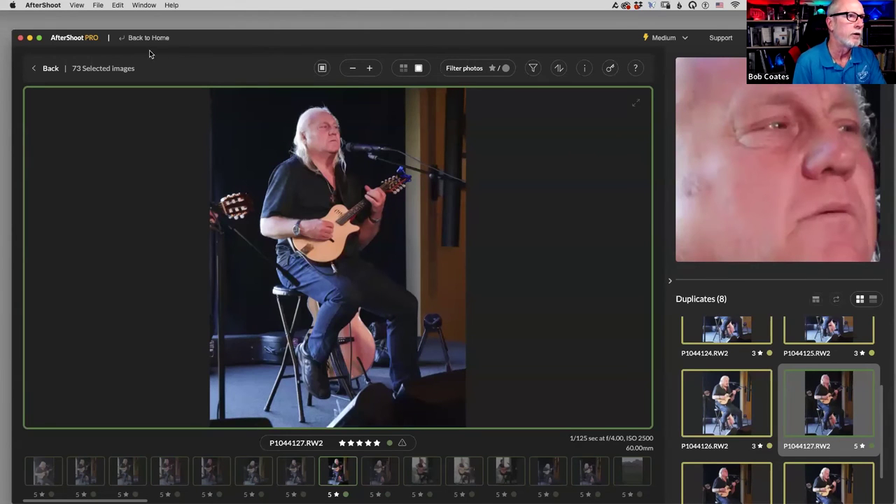
left_click(46, 69)
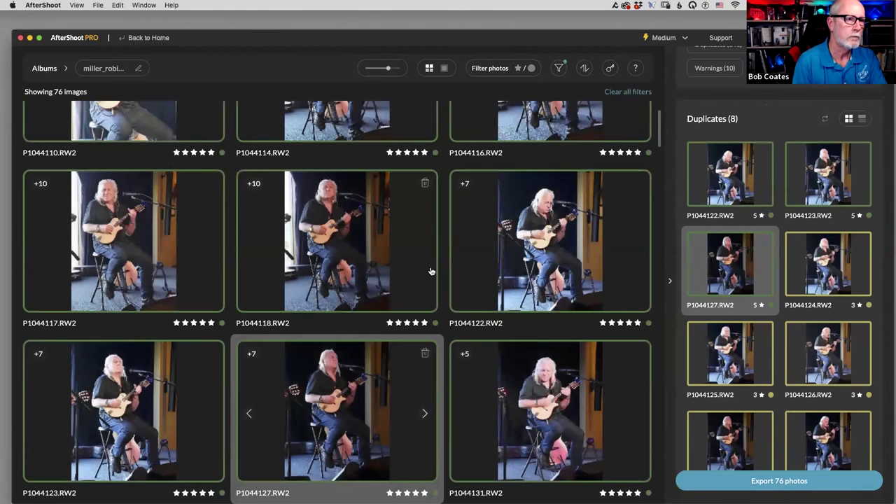
left_click(51, 68)
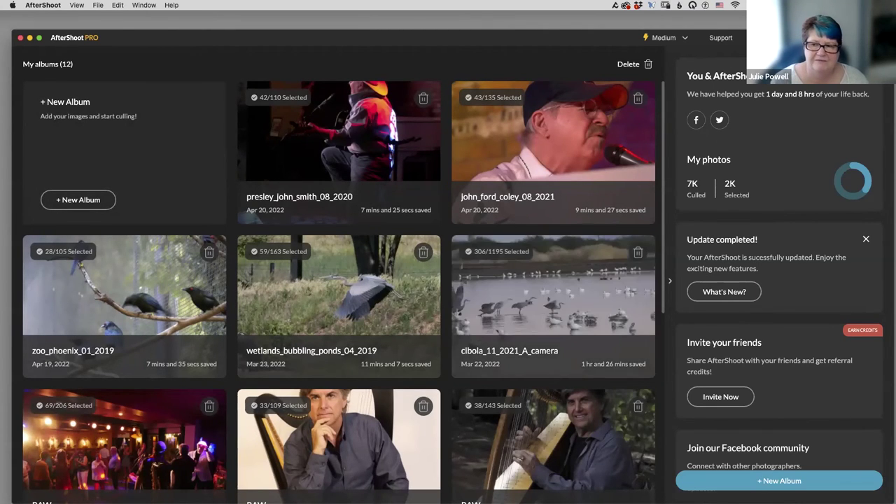
- Open the help page and read the FAQ answer on making changes to AfterShoot's selections, then collapse it
left_click(720, 37)
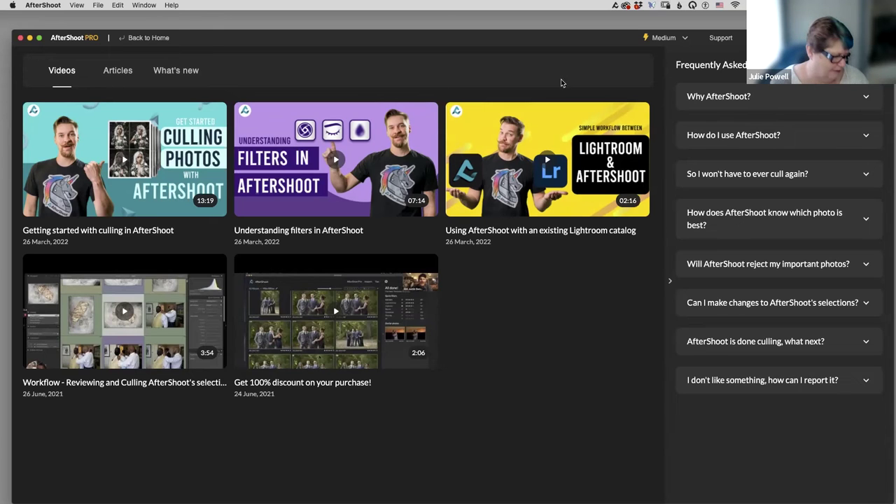
left_click(740, 307)
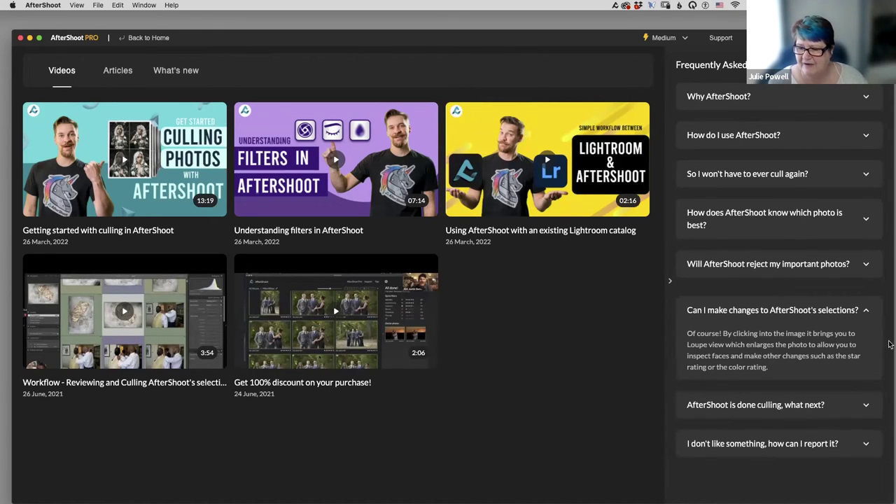
left_click(864, 310)
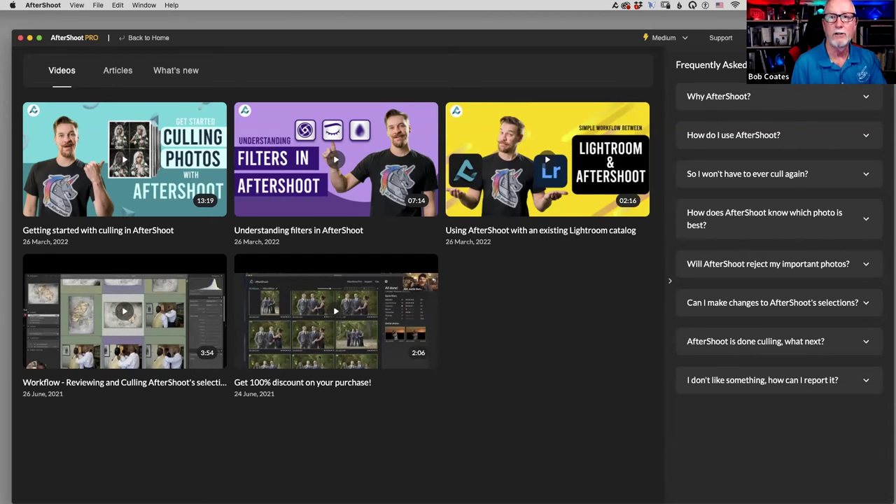
- Open the keyboard shortcuts settings, review the Stars & Colors and Loupe View shortcuts, and close the settings
key("super+slash")
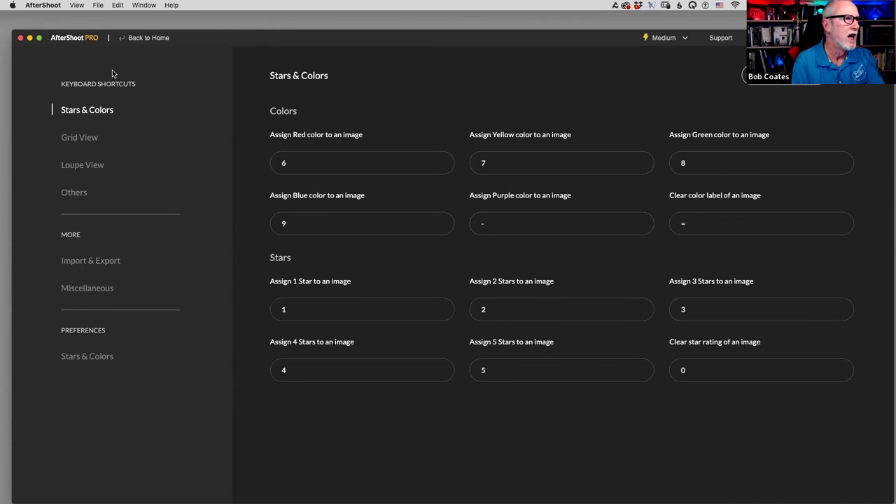
left_click(85, 165)
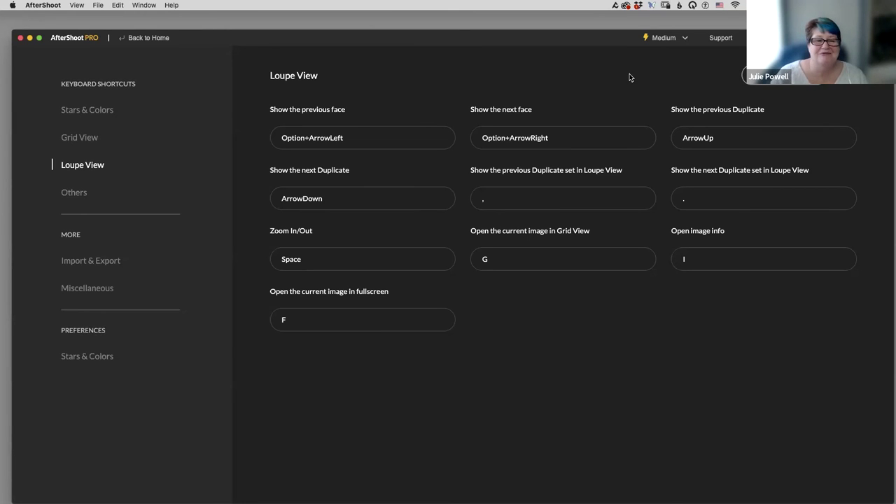
key("Escape")
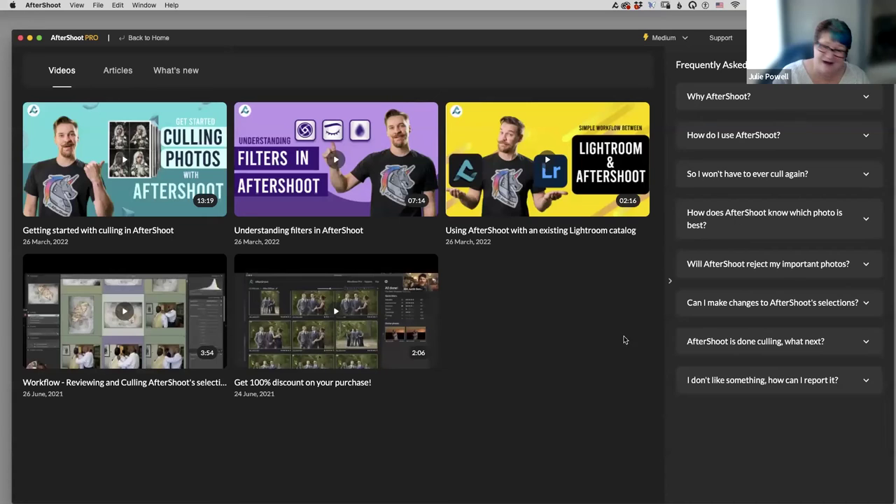
- Open the support chat, look back to the start of the conversation, and close the chat
left_click(721, 37)
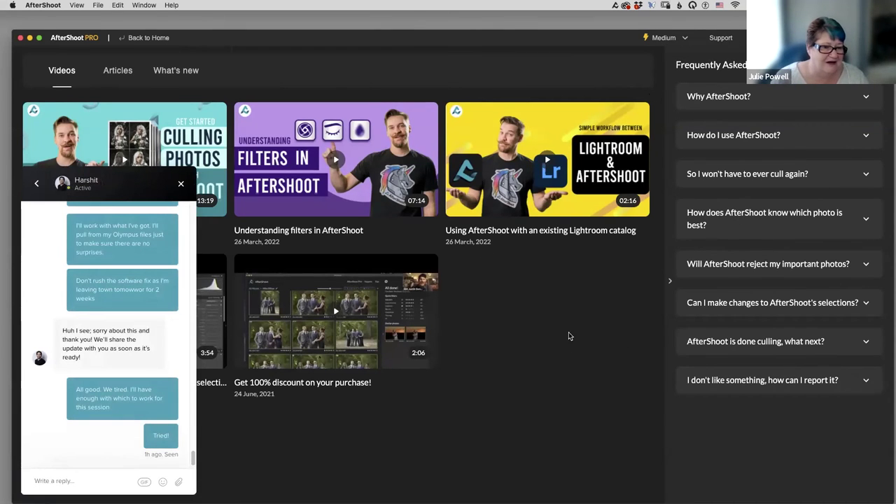
left_click_drag(191, 458, 141, 201)
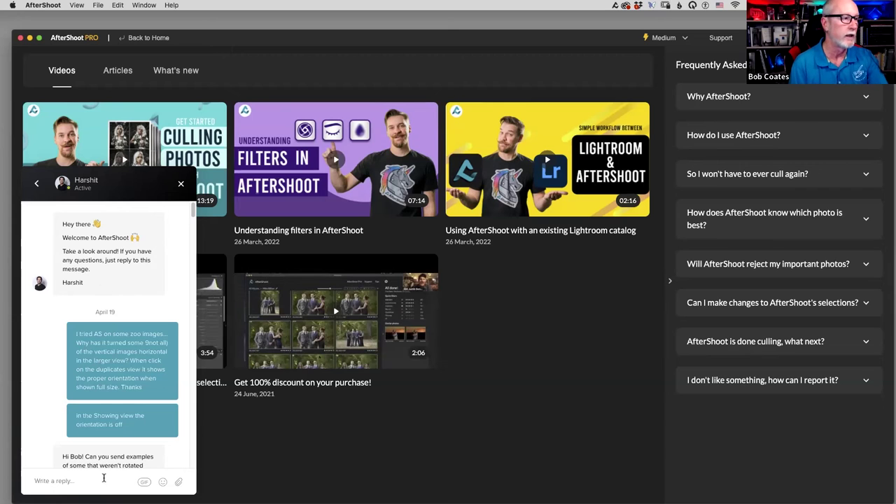
left_click(179, 183)
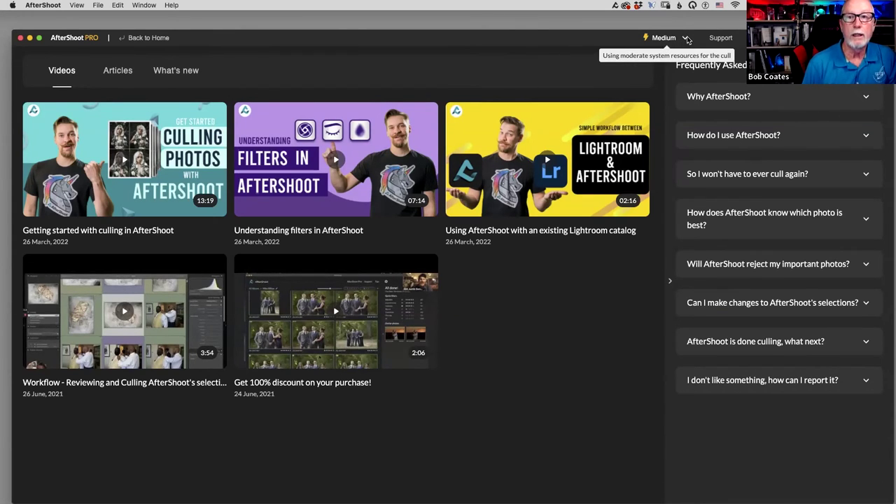
- Review the system resource levels available for culling and keep Medium
left_click(685, 39)
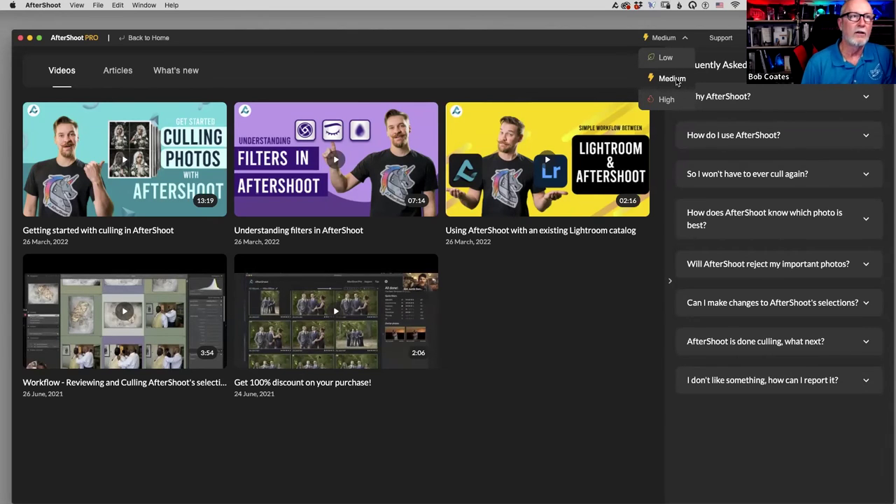
left_click(670, 79)
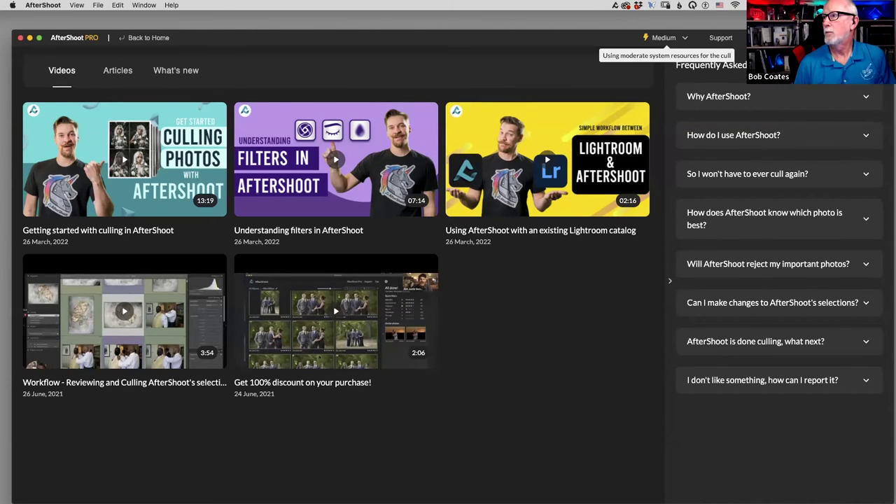
key("super+Tab")
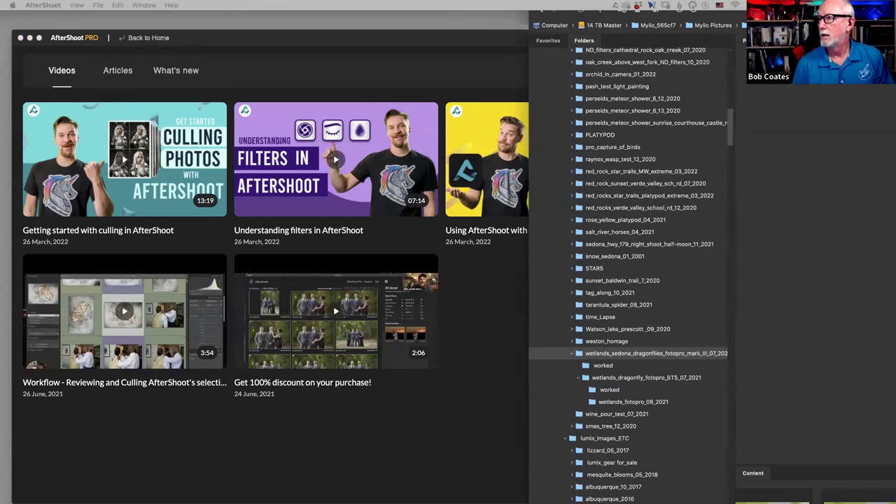
key("super+Tab")
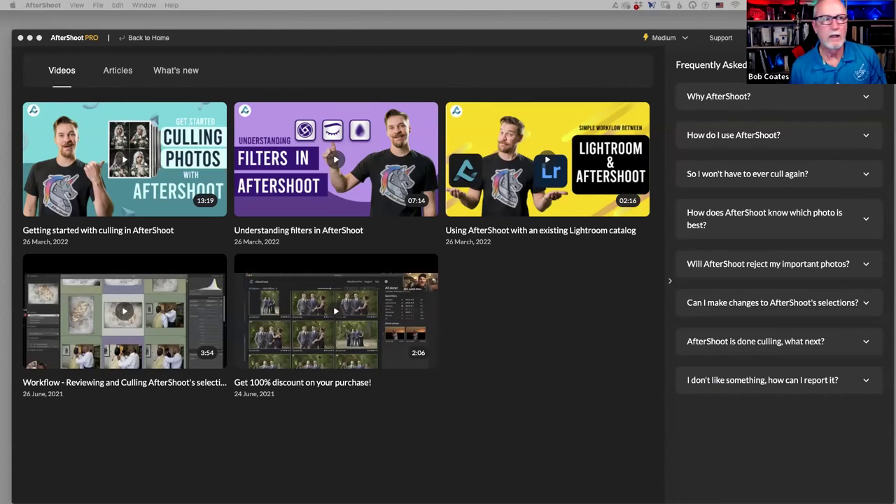
left_click_drag(895, 381, 525, 395)
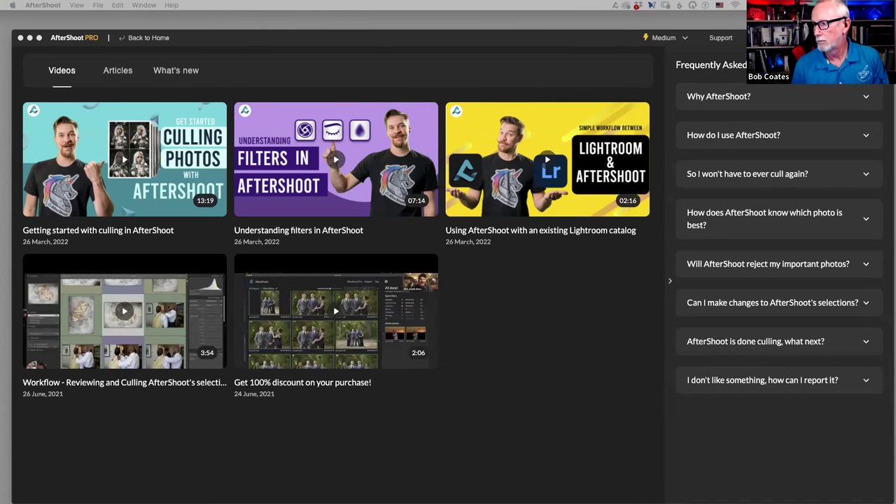